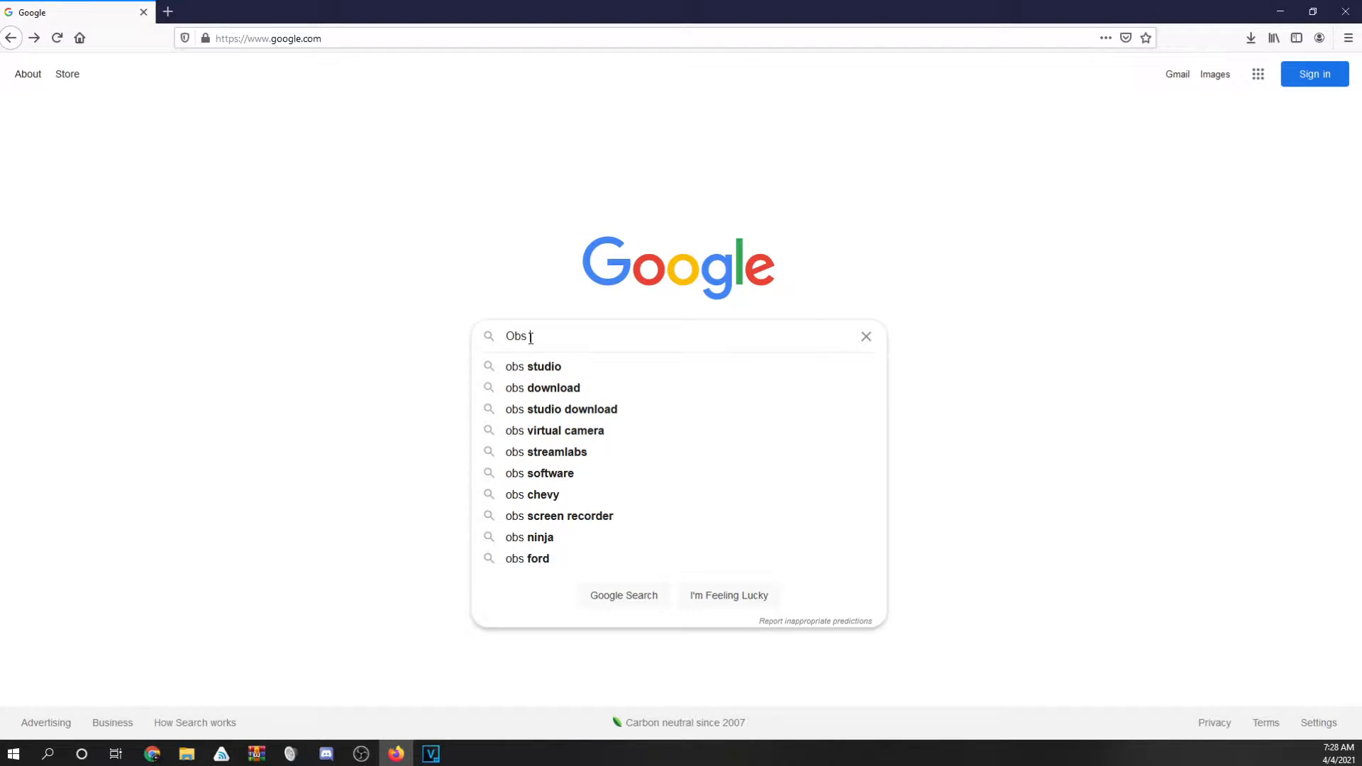
Search Google for "Obs download" and open the OBS Project download page from the results.
{"action": "type", "text": "download"}
{"action": "key", "text": "Return"}
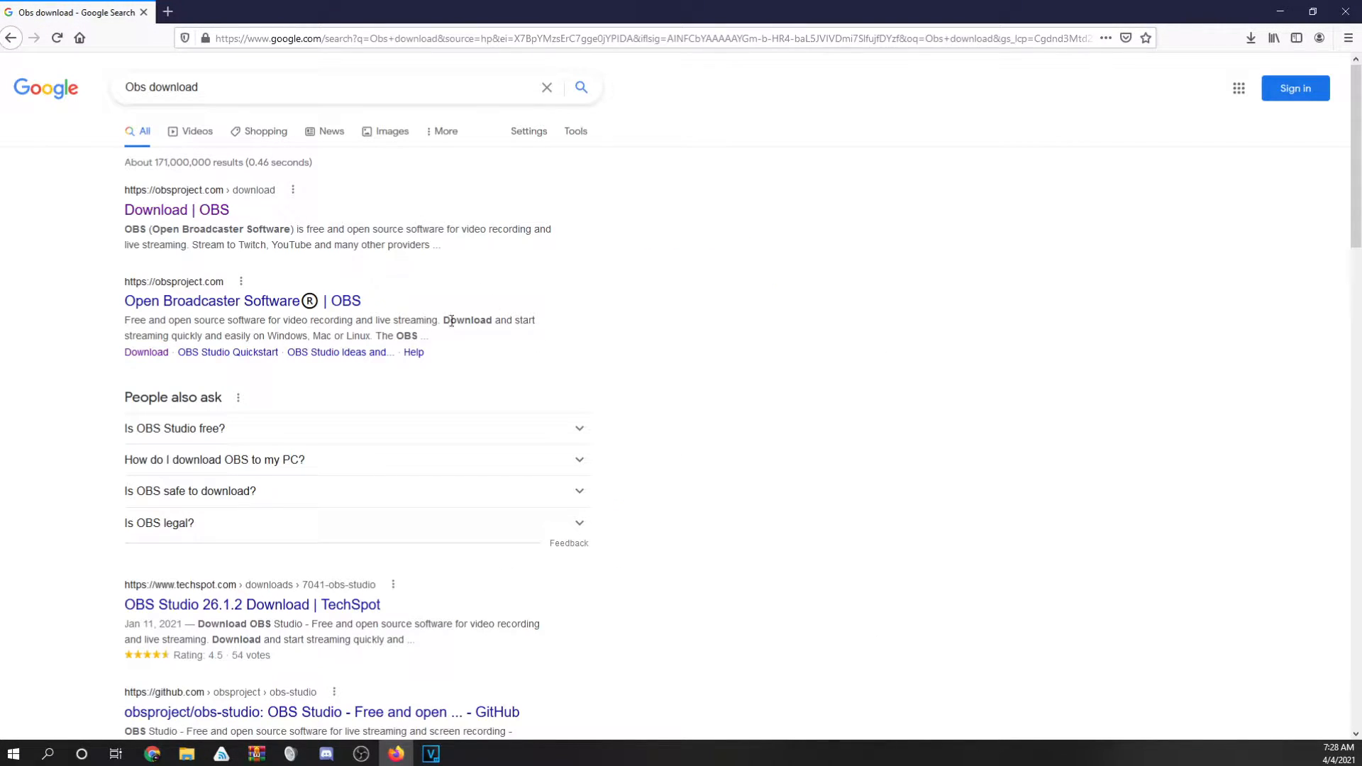
{"action": "scroll", "coordinate": [426, 341], "scroll_direction": "down", "scroll_amount": 2}
{"action": "scroll", "coordinate": [376, 366], "scroll_direction": "up", "scroll_amount": 2}
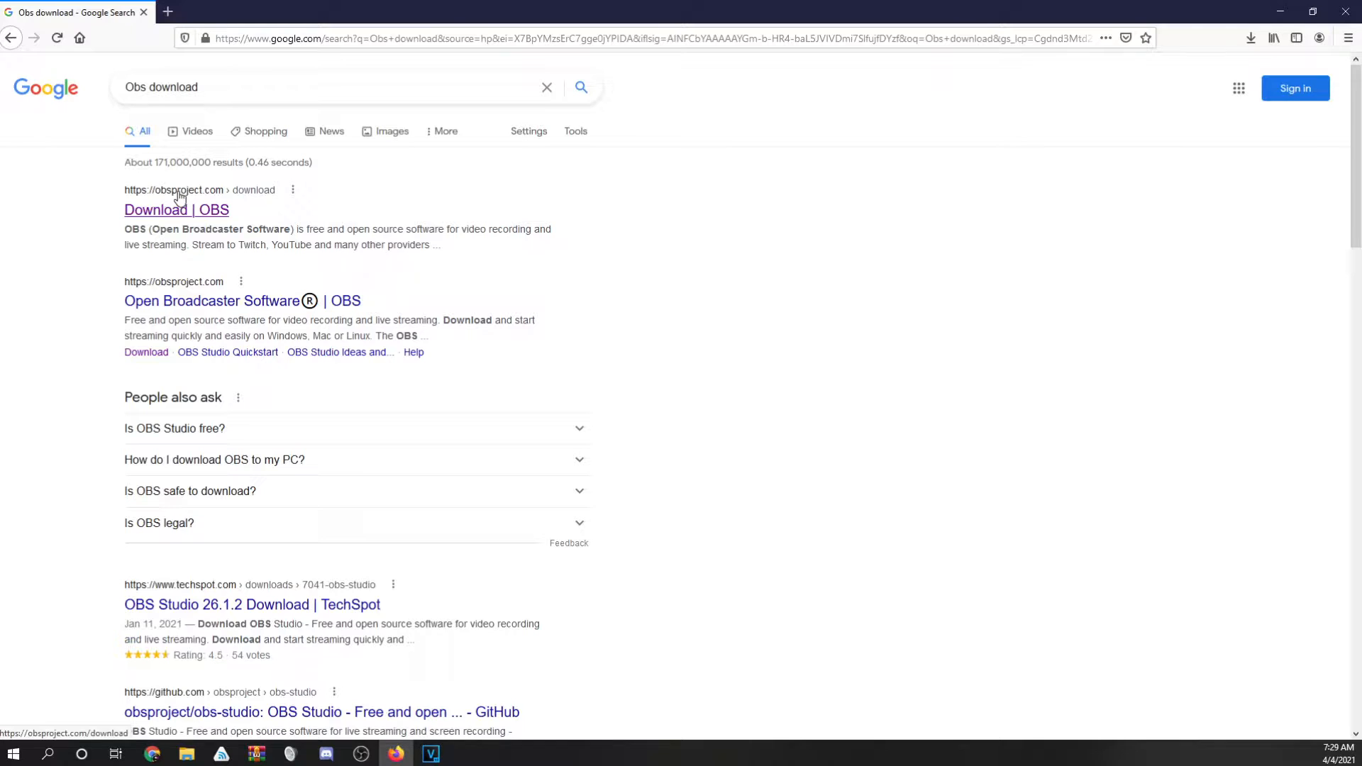
{"action": "left_click", "coordinate": [184, 213]}
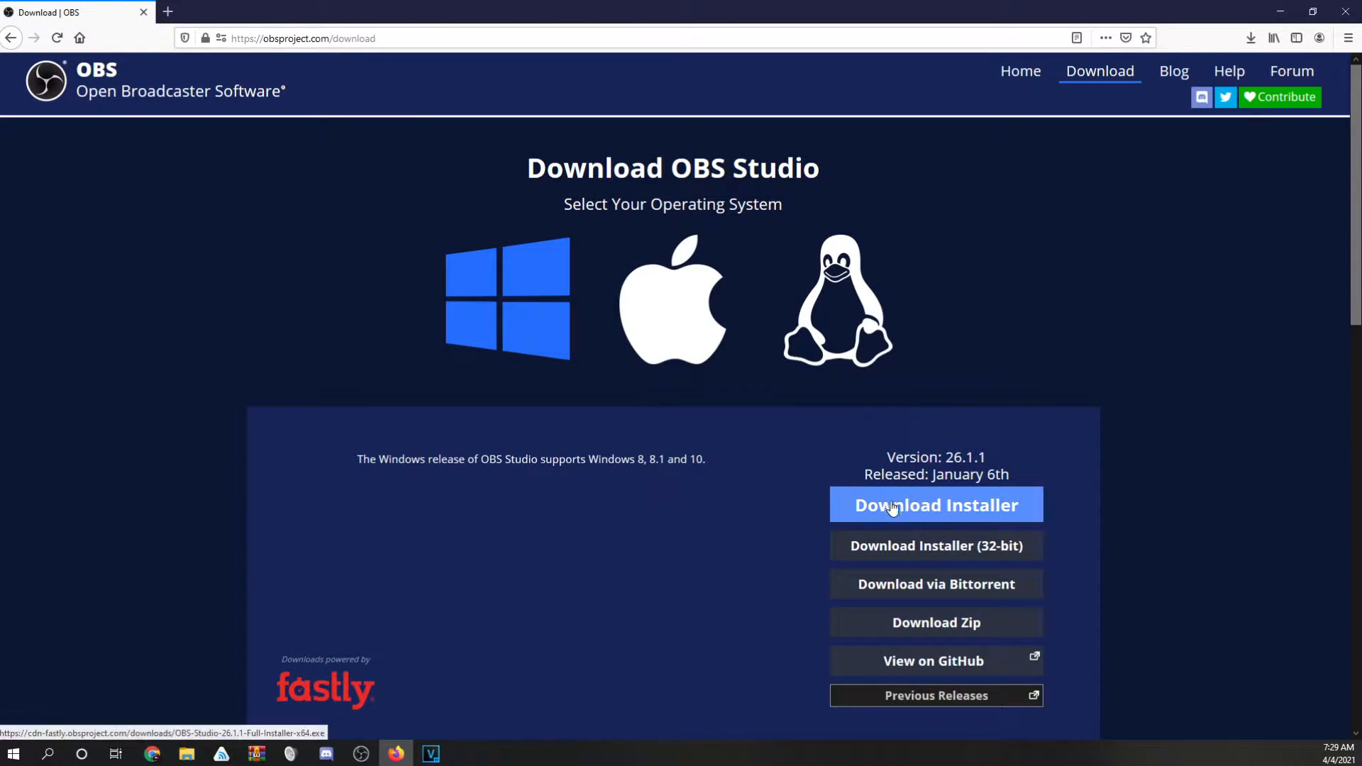
Try to download the OBS Studio 26.1.1 installer for Windows, dismiss the save prompt and return to the download page.
{"action": "left_click", "coordinate": [930, 512]}
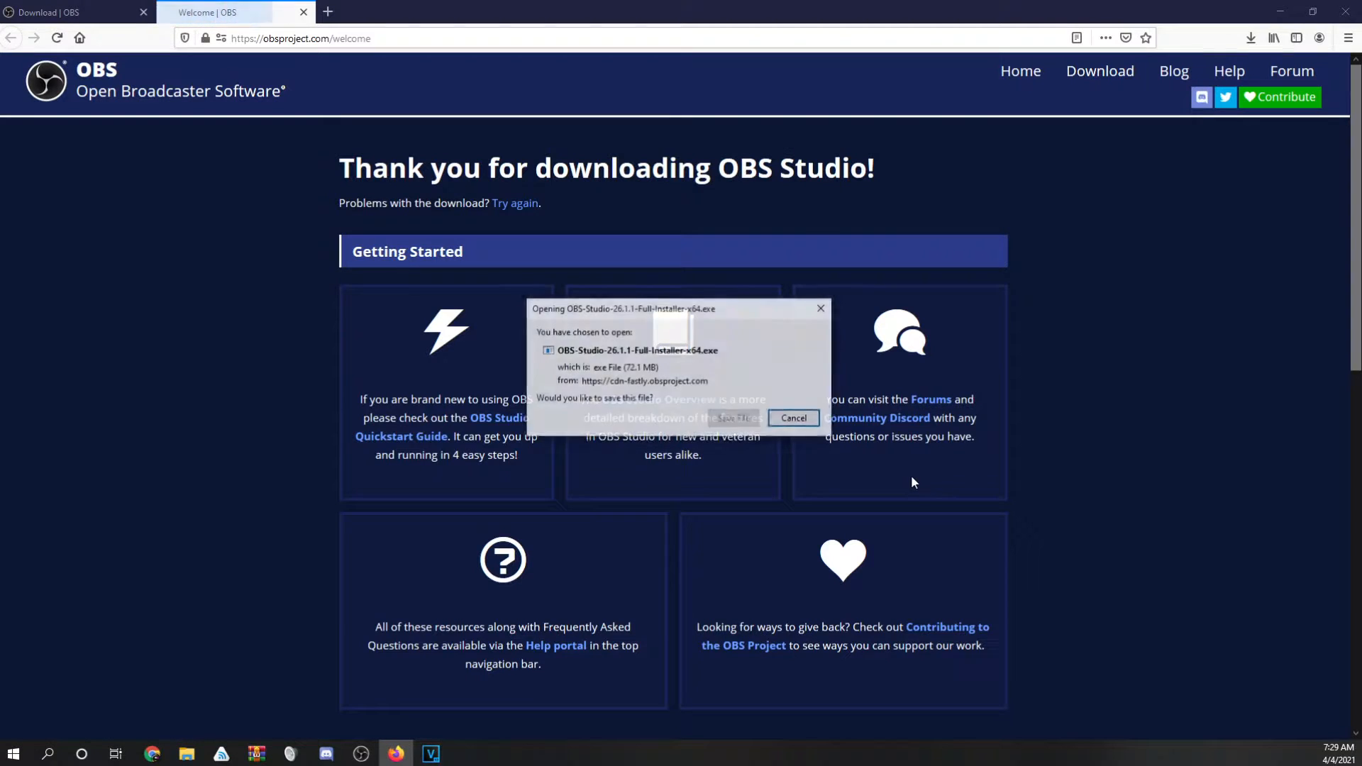
{"action": "left_click", "coordinate": [822, 313]}
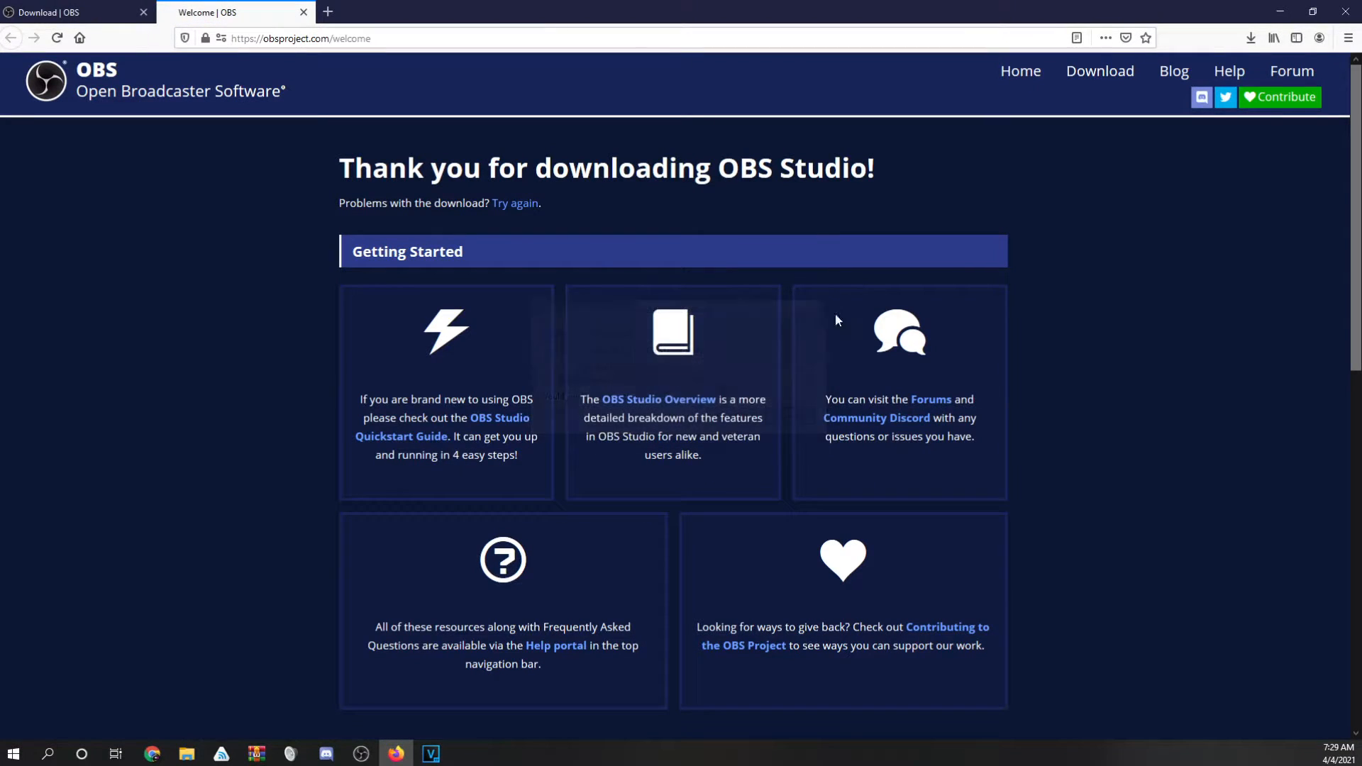
{"action": "left_click", "coordinate": [80, 14]}
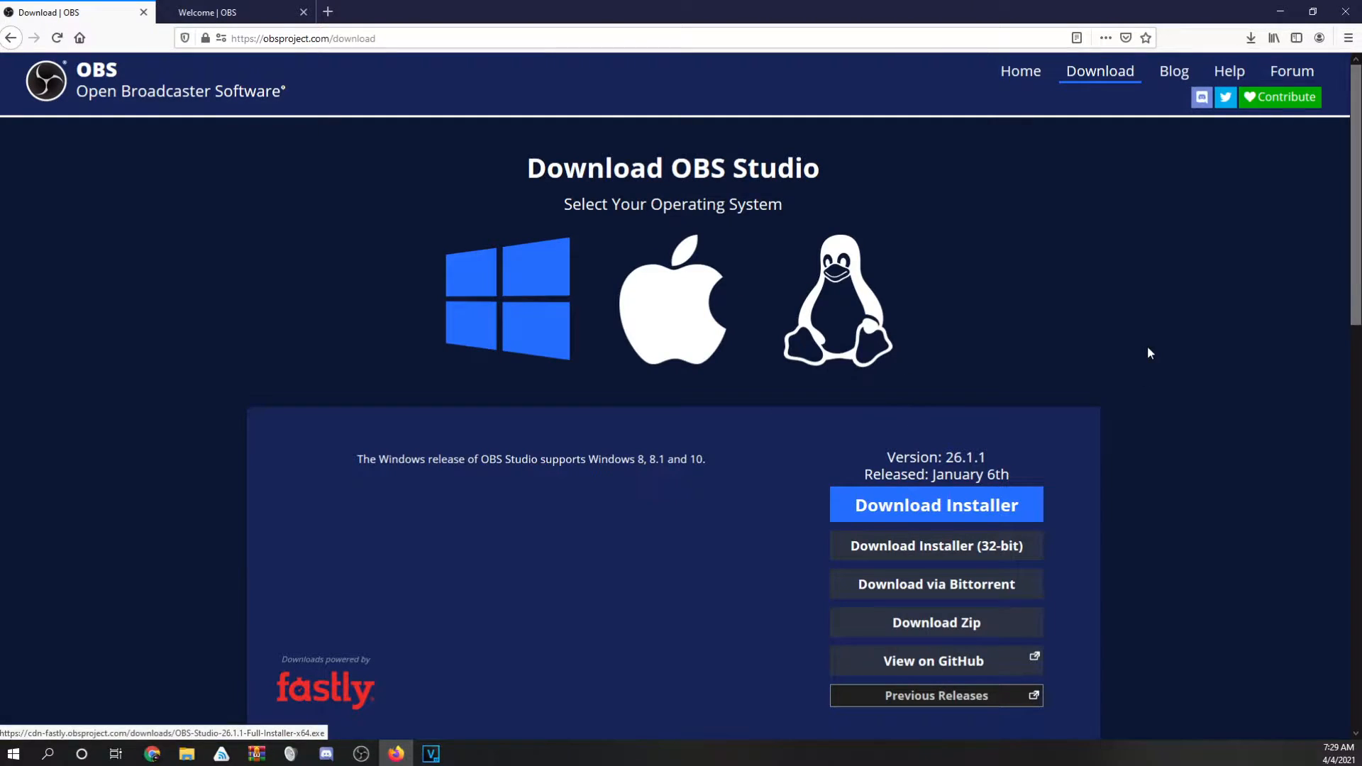
Go to google.com and search for "Obs virtual camera".
{"action": "left_click", "coordinate": [330, 39]}
{"action": "type", "text": "google.com/"}
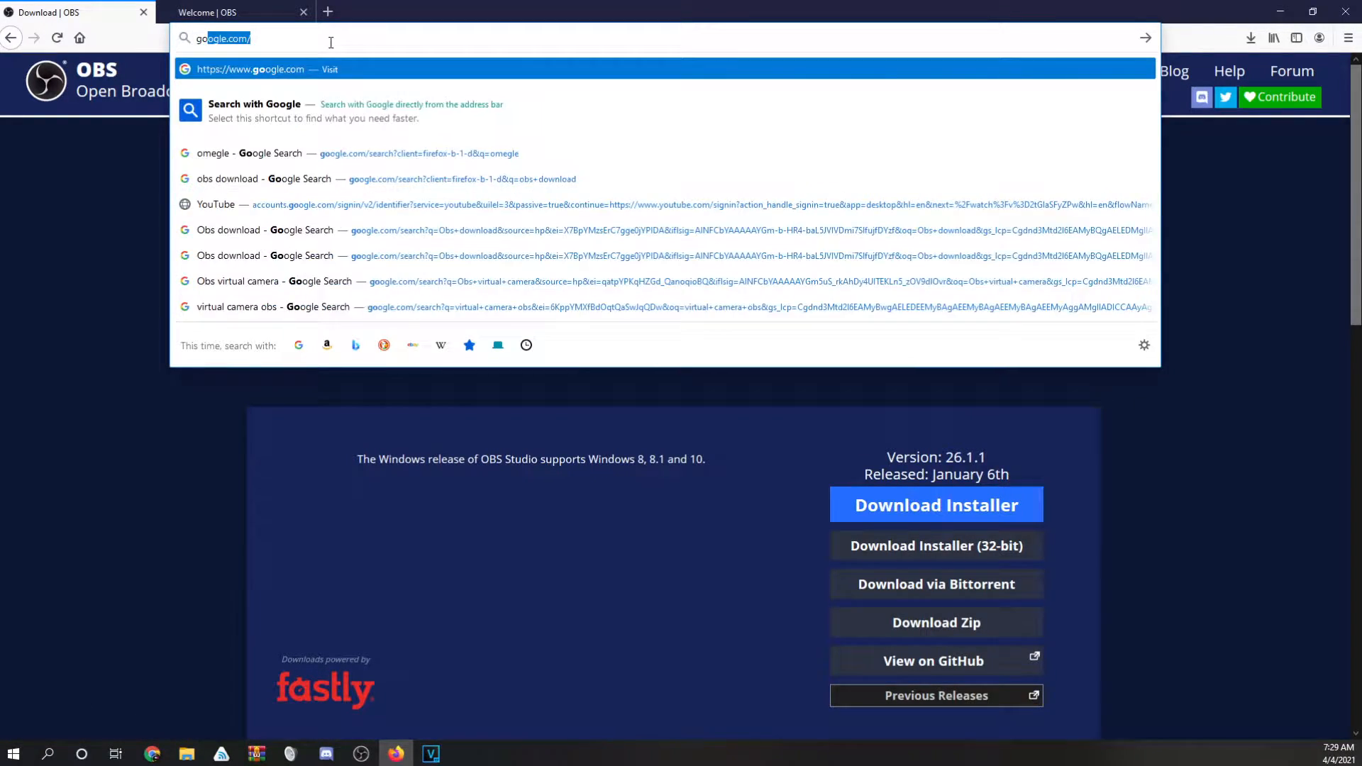
{"action": "key", "text": "Return"}
{"action": "left_click", "coordinate": [549, 342]}
{"action": "type", "text": "Obs camera"}
{"action": "key", "text": "BackSpace"}
{"action": "key", "text": "BackSpace"}
{"action": "key", "text": "BackSpace"}
{"action": "key", "text": "BackSpace"}
{"action": "key", "text": "BackSpace"}
{"action": "key", "text": "BackSpace"}
{"action": "type", "text": "virtual vamer"}
{"action": "key", "text": "BackSpace"}
{"action": "key", "text": "BackSpace"}
{"action": "key", "text": "BackSpace"}
{"action": "key", "text": "BackSpace"}
{"action": "key", "text": "BackSpace"}
{"action": "type", "text": "camera"}
{"action": "key", "text": "Return"}
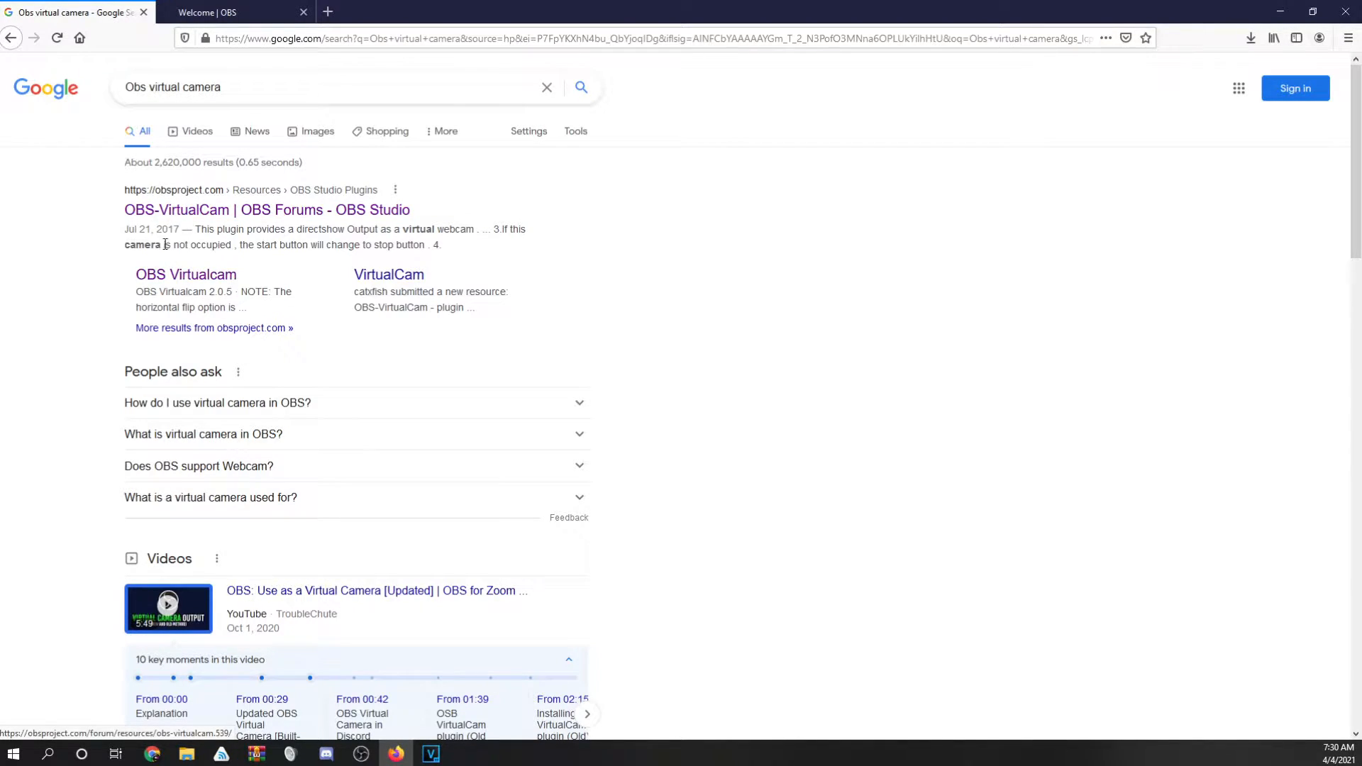
Open the OBS-VirtualCam resource page on the OBS Forums and follow its link to the plugin download.
{"action": "left_click", "coordinate": [204, 211]}
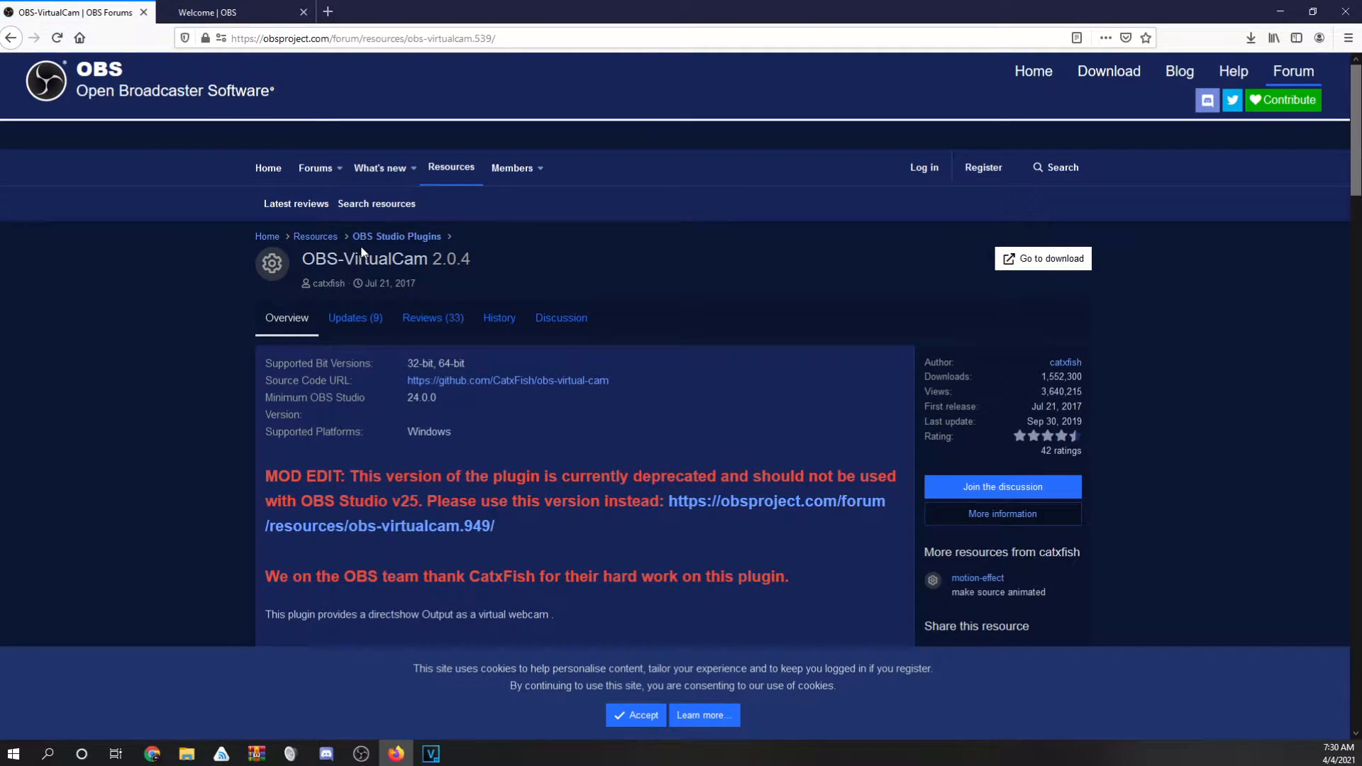
{"action": "scroll", "coordinate": [364, 485], "scroll_direction": "down", "scroll_amount": 3}
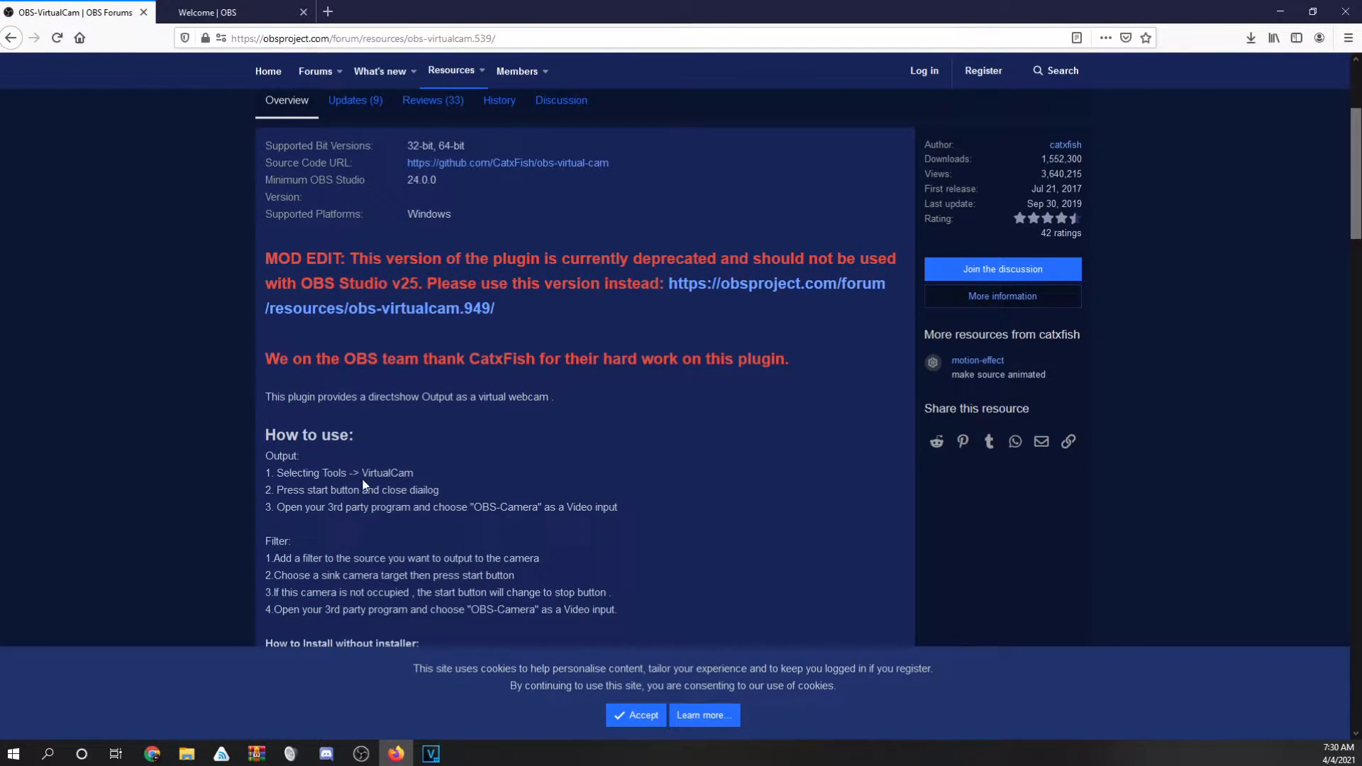
{"action": "scroll", "coordinate": [393, 454], "scroll_direction": "up", "scroll_amount": 3}
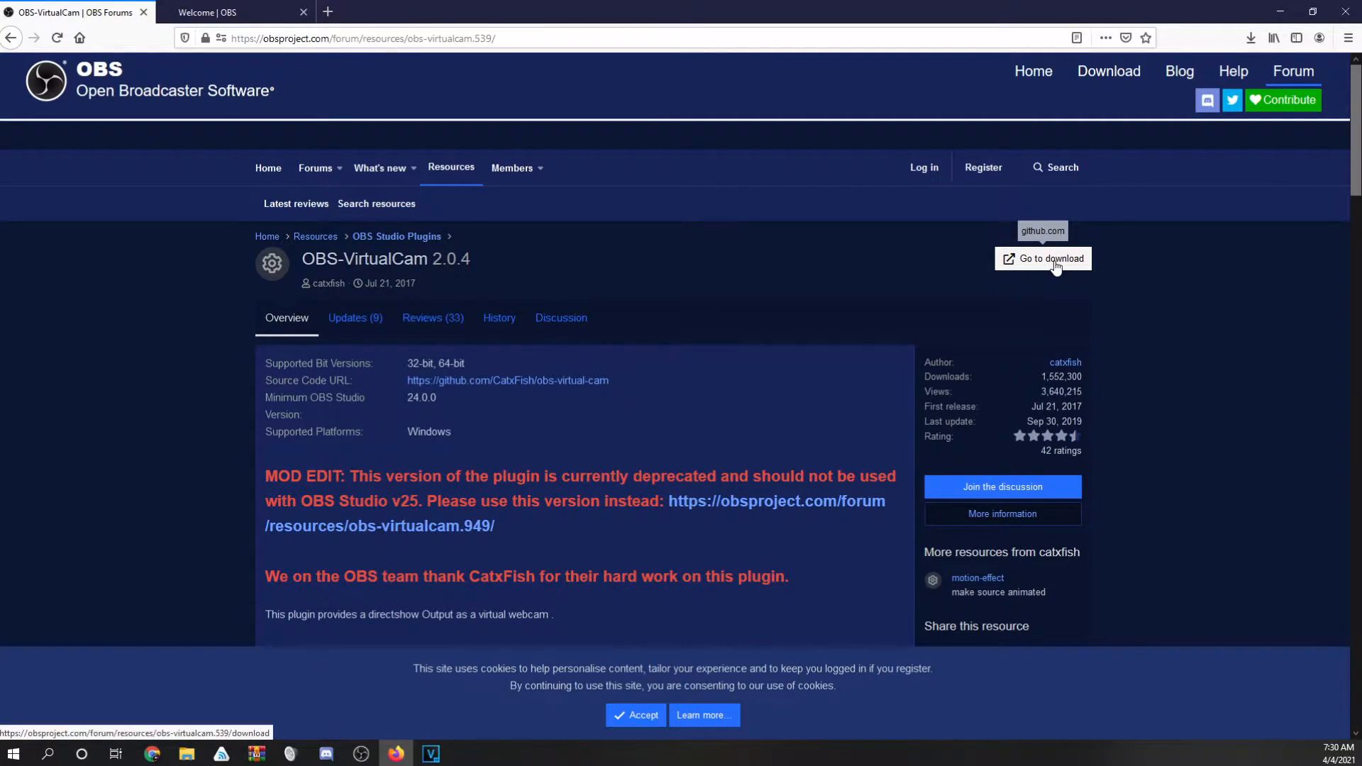
{"action": "left_click", "coordinate": [1055, 266]}
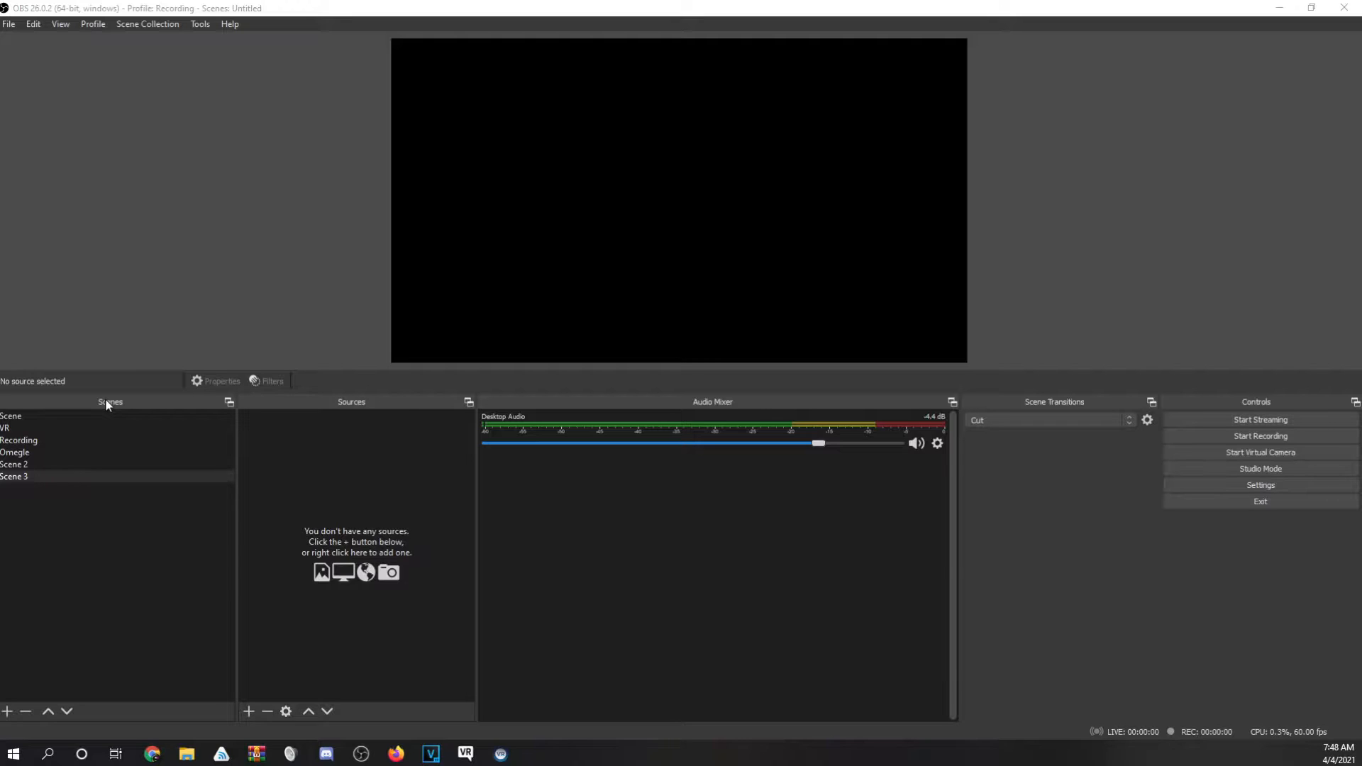
In OBS Studio, look through the sources of the Recording, Omegle and Scene scenes, ending on Scene 3.
{"action": "left_click", "coordinate": [32, 438]}
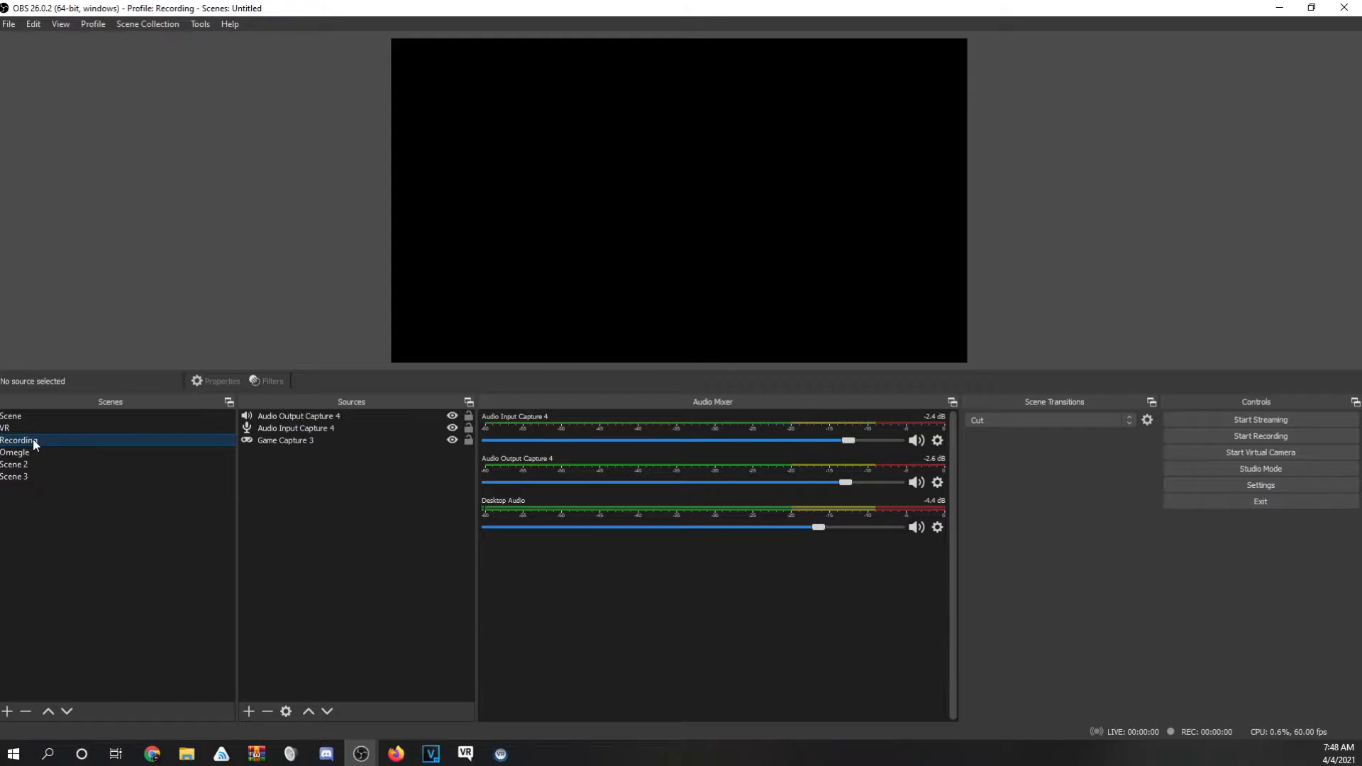
{"action": "left_click", "coordinate": [24, 478]}
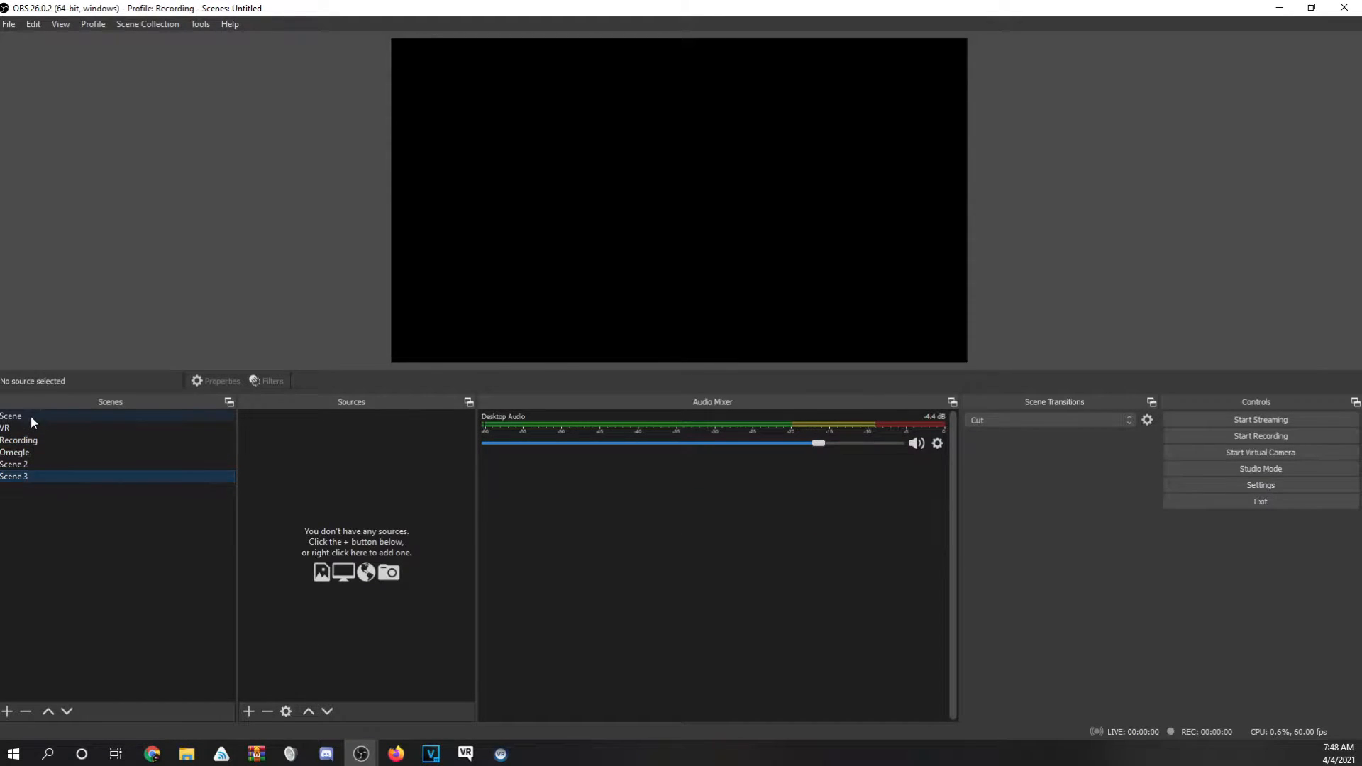
{"action": "left_click", "coordinate": [27, 453]}
{"action": "left_click", "coordinate": [21, 481]}
{"action": "left_click", "coordinate": [90, 417]}
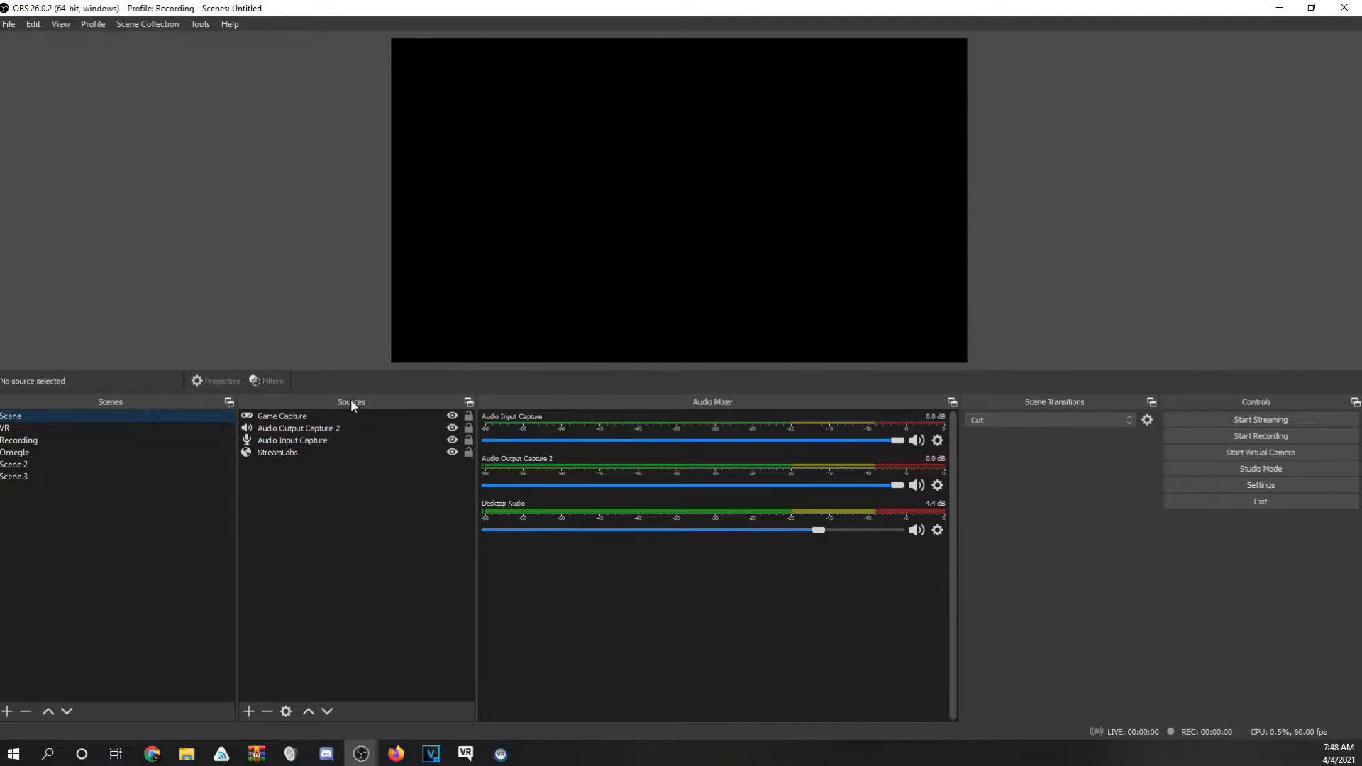
{"action": "left_click", "coordinate": [80, 476]}
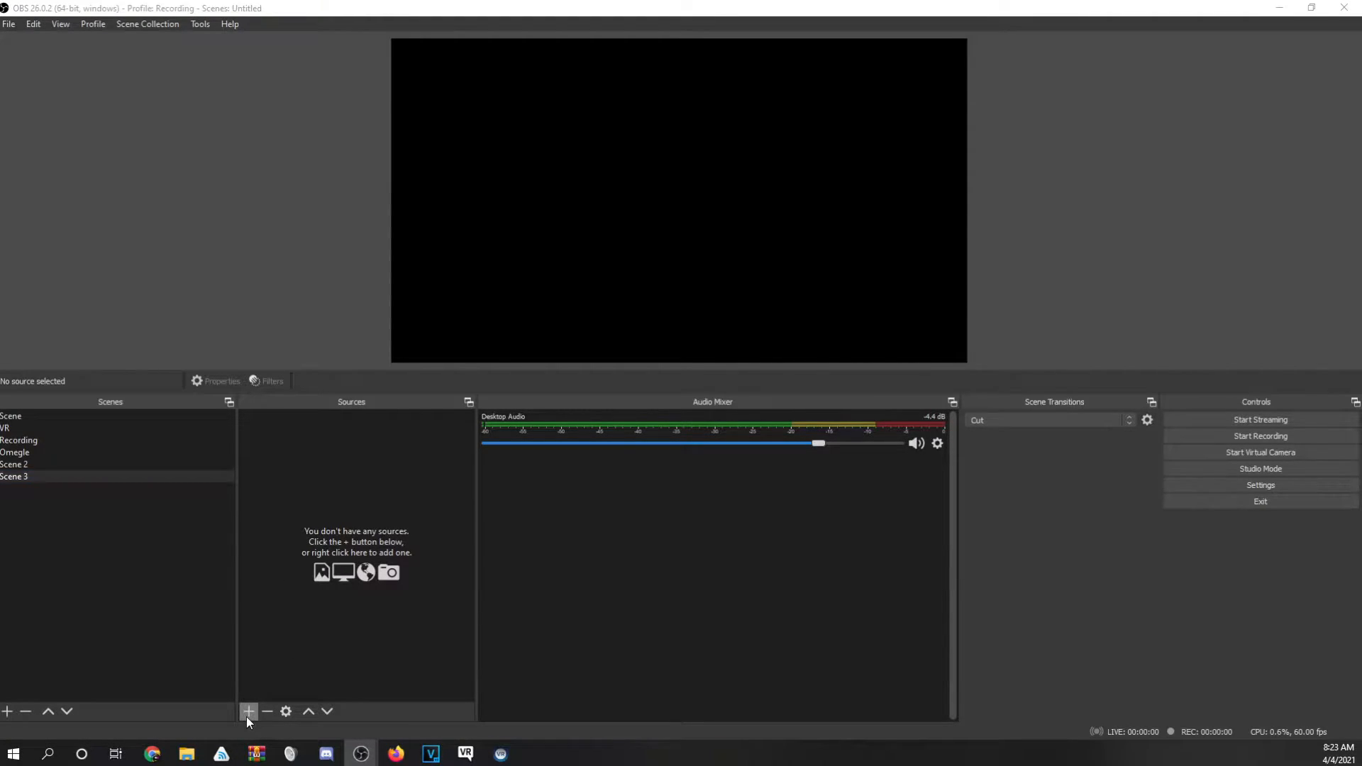
Add a new Game Capture source to Scene 3, keeping its default name.
{"action": "left_click", "coordinate": [246, 714]}
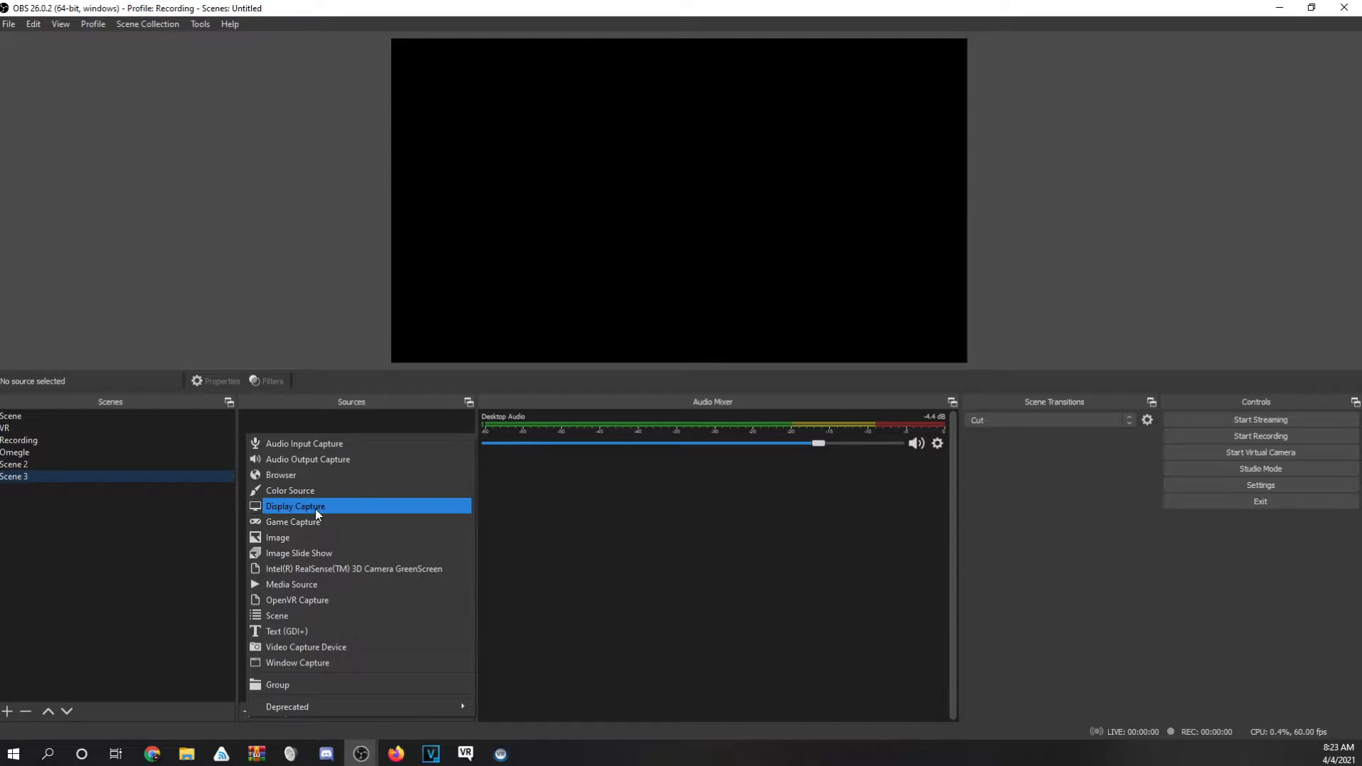
{"action": "left_click", "coordinate": [281, 523]}
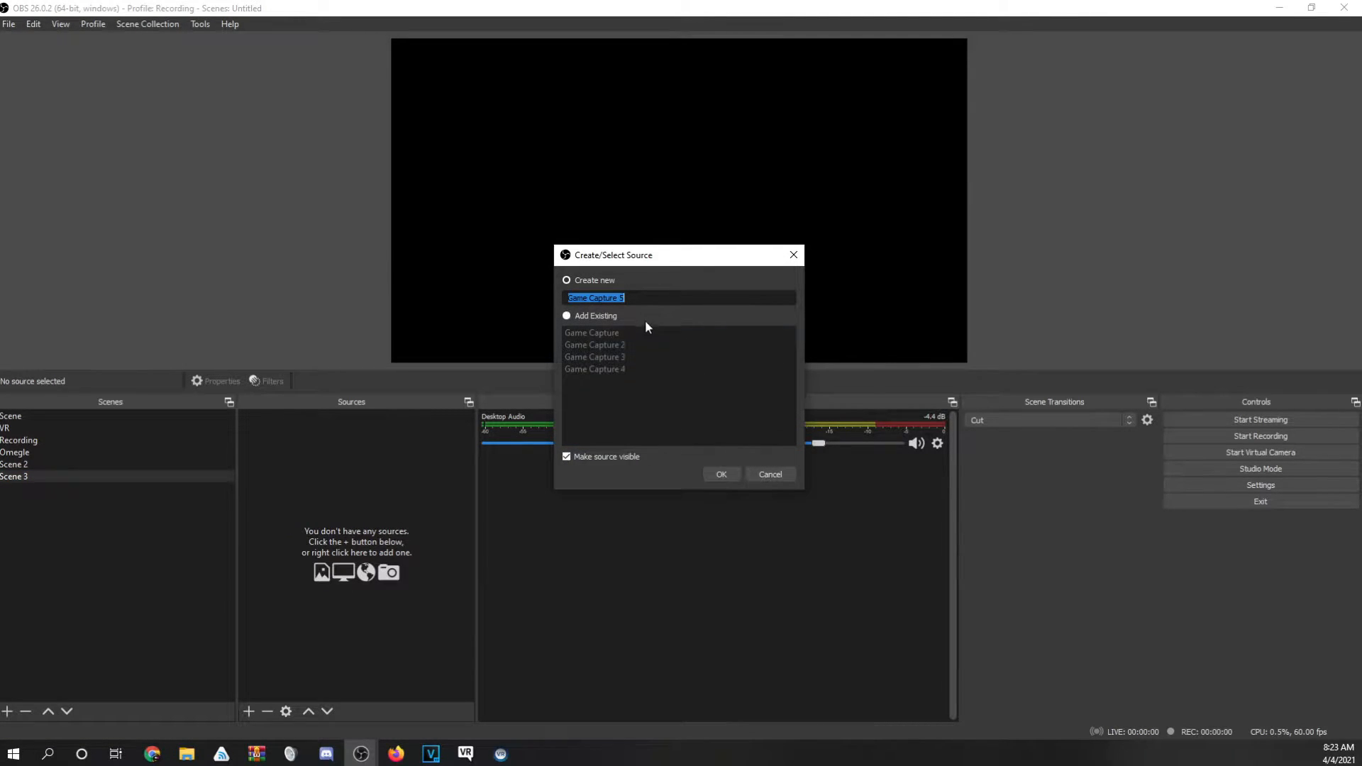
{"action": "left_click", "coordinate": [719, 477]}
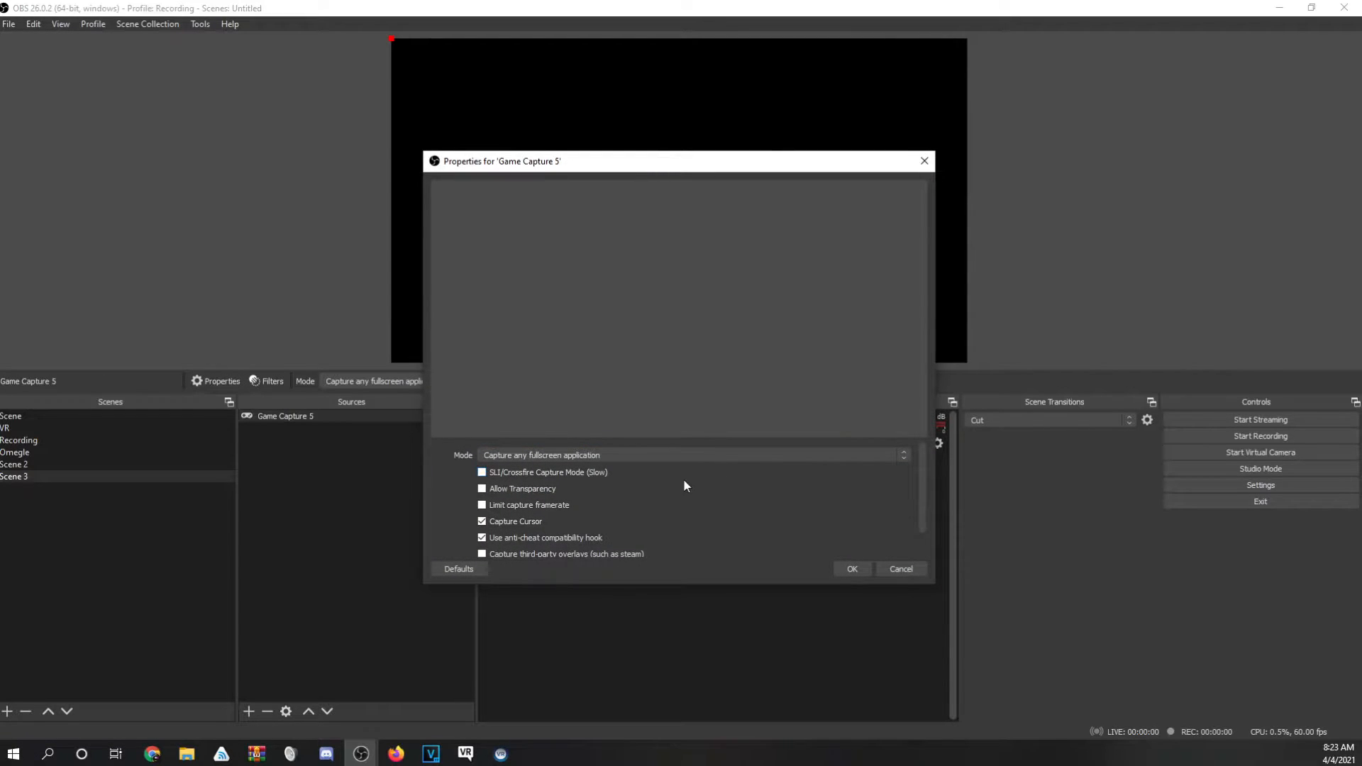
Set the game capture to capture a specific window and choose [VRChat.exe]: VRChat as that window.
{"action": "left_click_drag", "start_coordinate": [586, 163], "coordinate": [491, 173]}
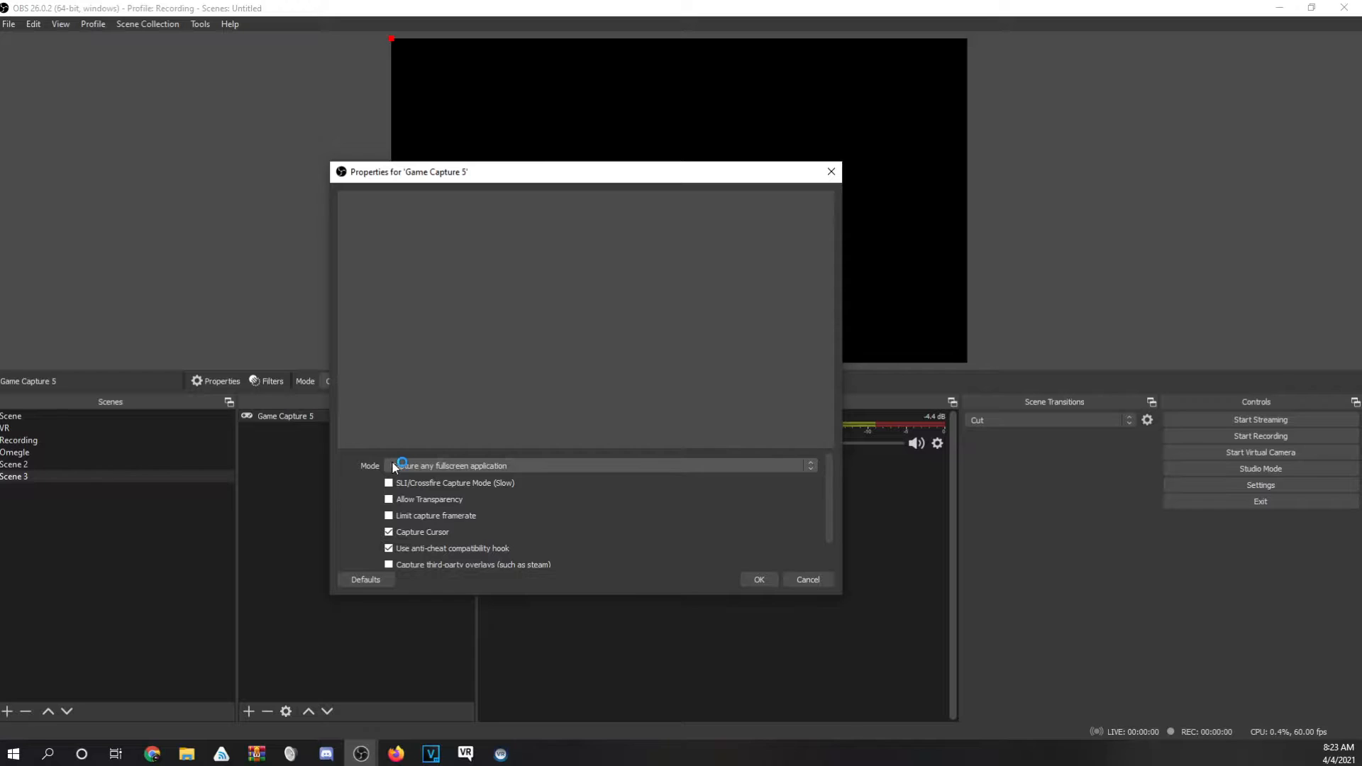
{"action": "left_click", "coordinate": [440, 465]}
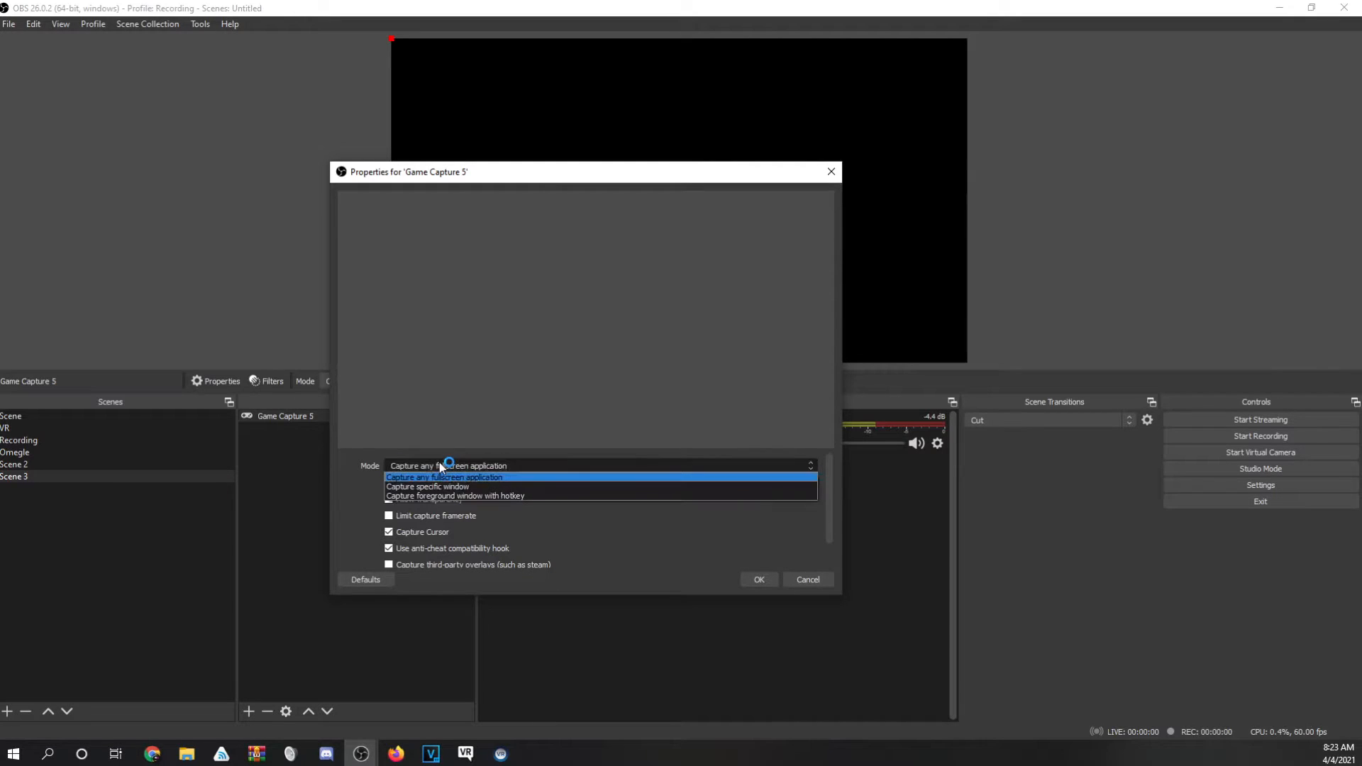
{"action": "left_click", "coordinate": [412, 487]}
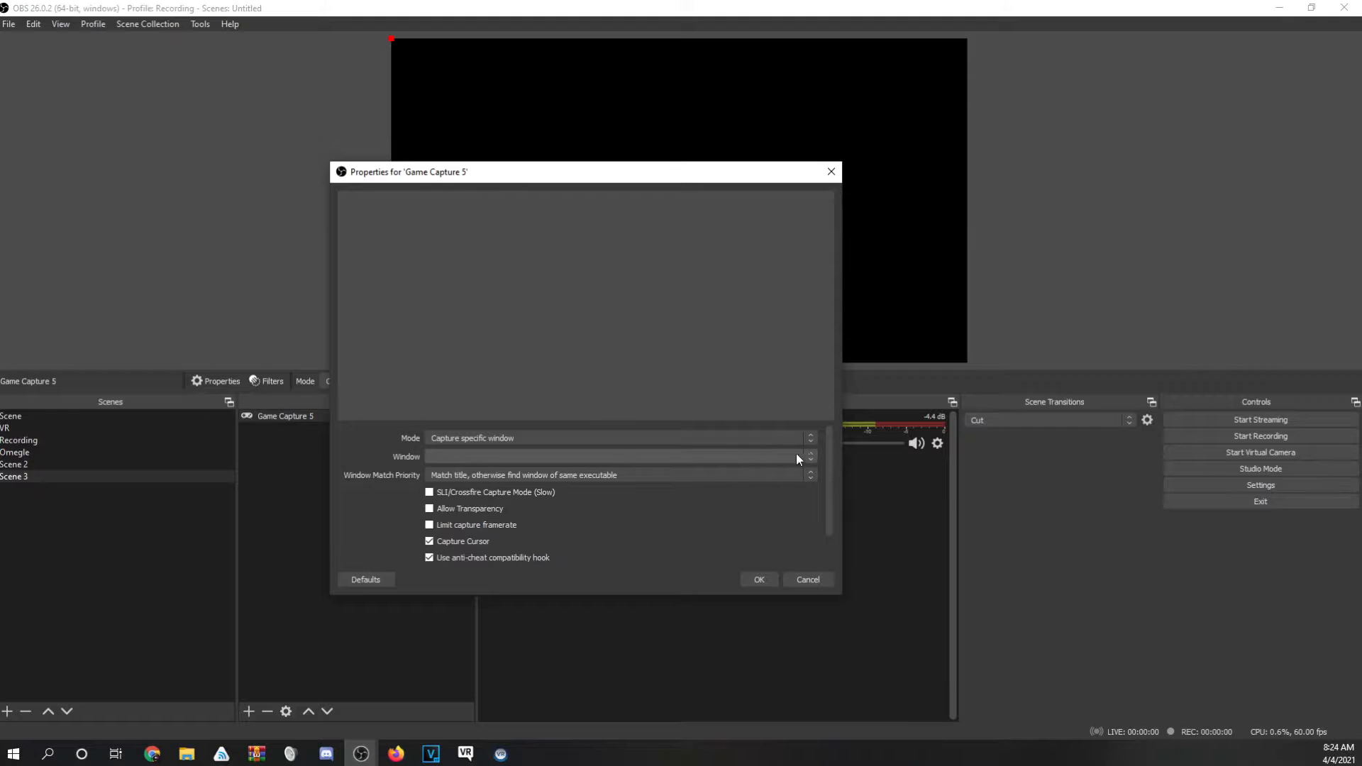
{"action": "left_click", "coordinate": [444, 456]}
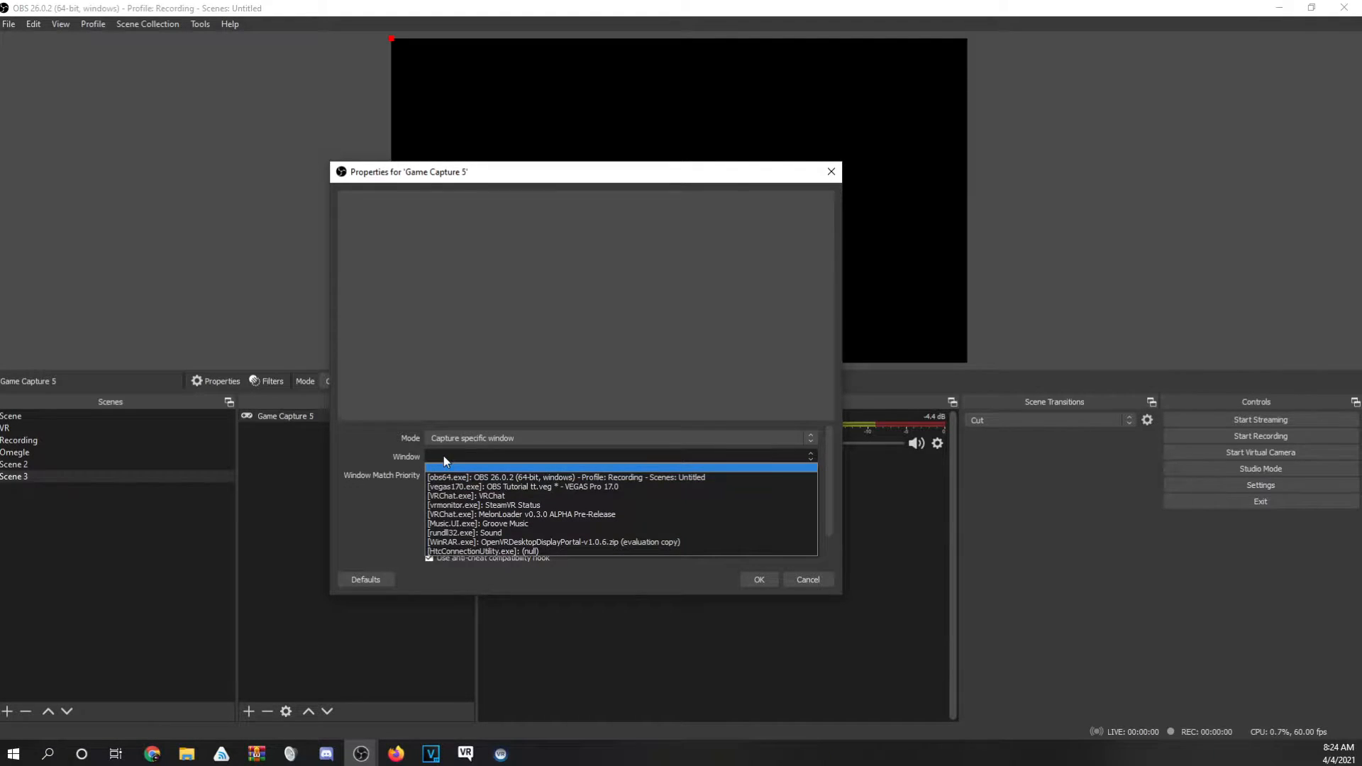
{"action": "left_click", "coordinate": [492, 497]}
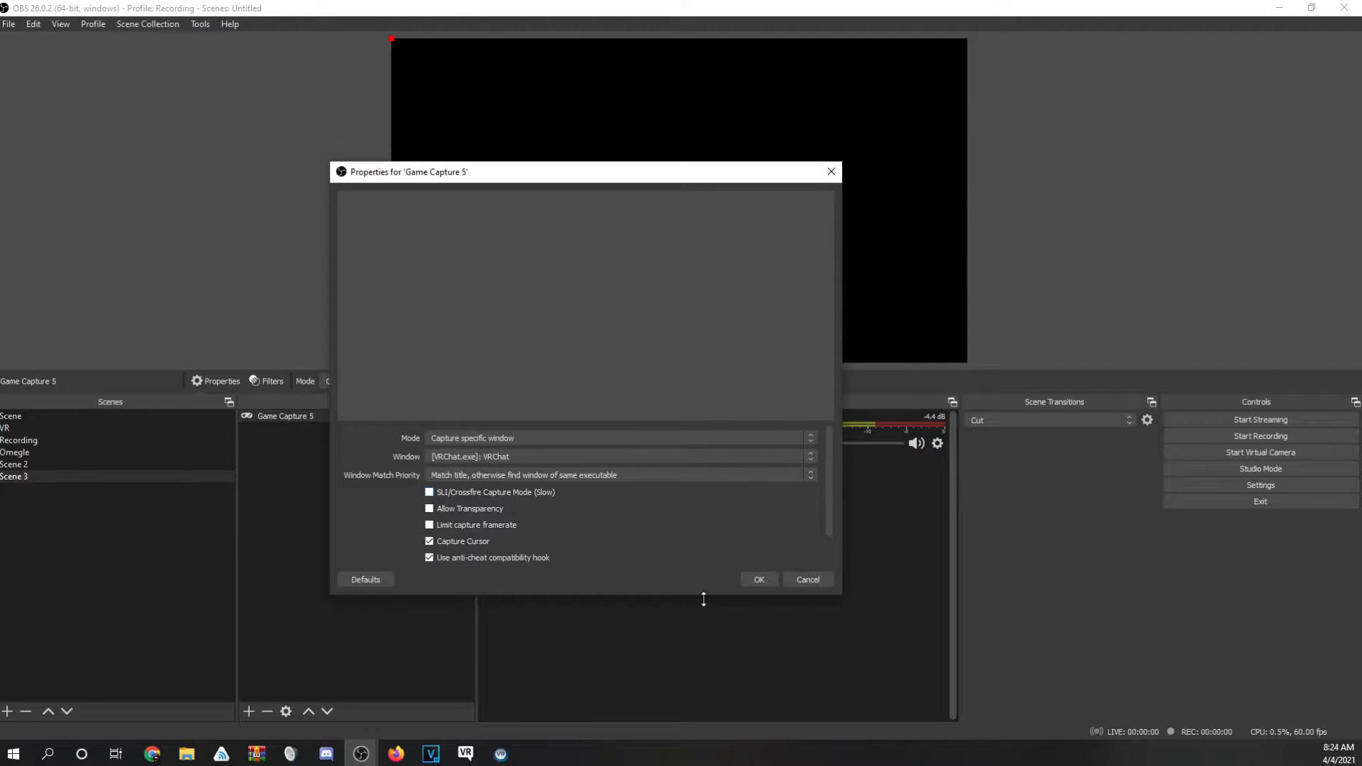
{"action": "left_click", "coordinate": [757, 582]}
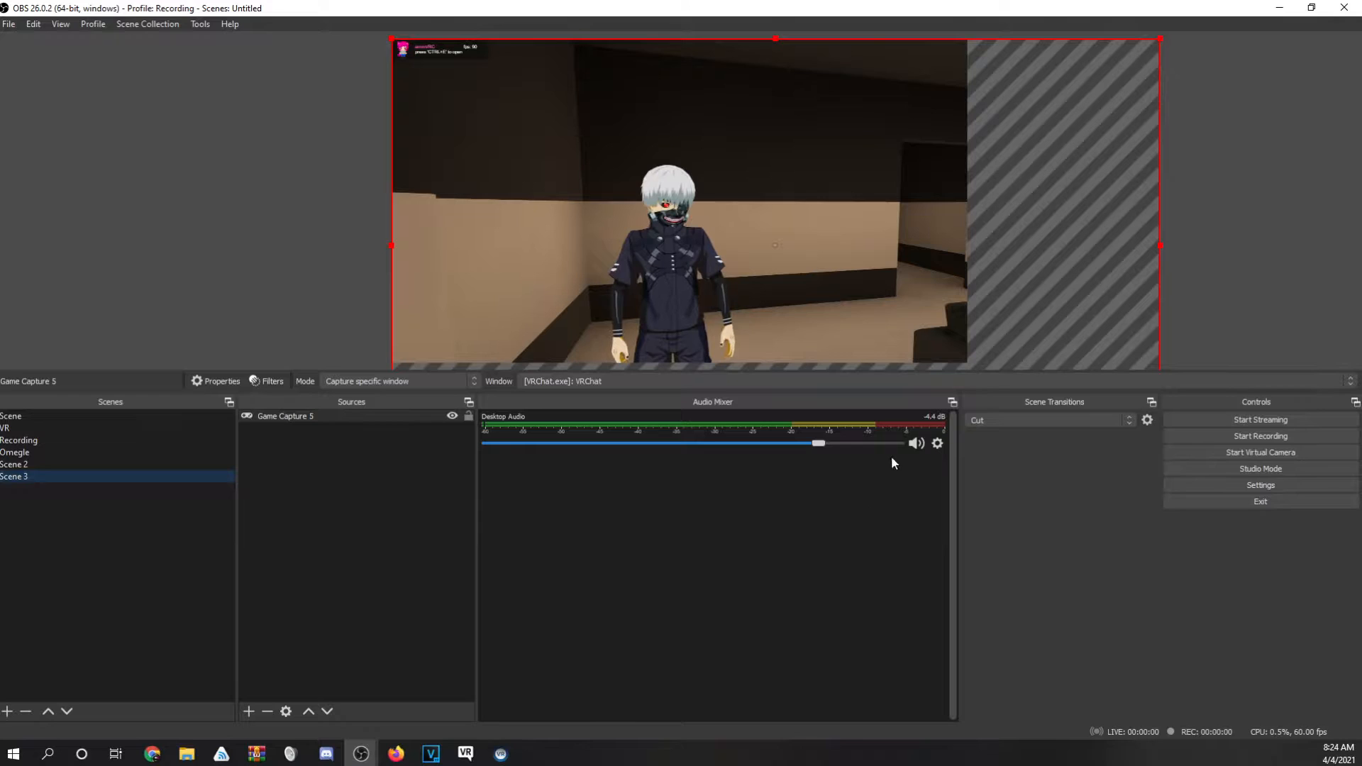
Move the VRChat capture off the canvas and back to the canvas's upper-left corner.
{"action": "mouse_move", "coordinate": [700, 311]}
{"action": "left_mouse_down"}
{"action": "mouse_move", "coordinate": [641, 268]}
{"action": "mouse_move", "coordinate": [699, 313]}
{"action": "left_mouse_up"}
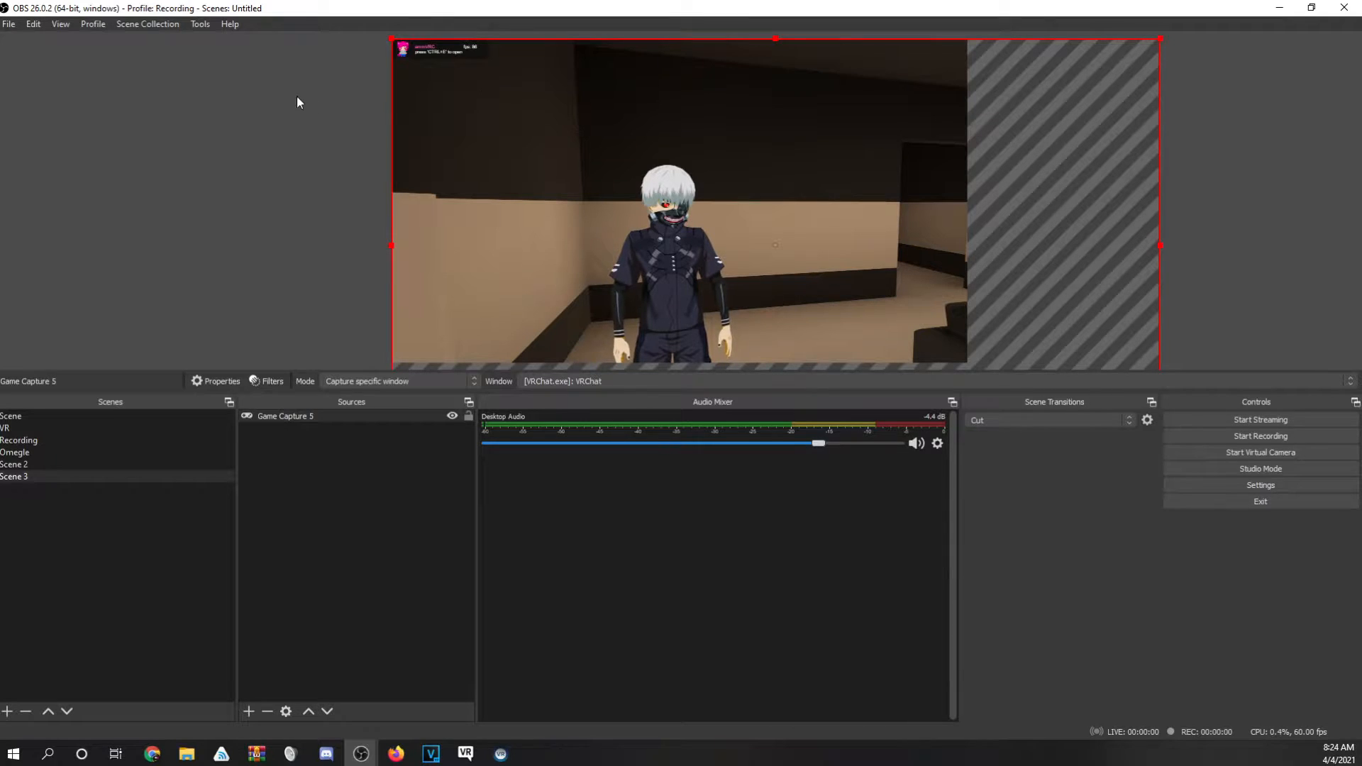
{"action": "left_click_drag", "start_coordinate": [705, 114], "coordinate": [1227, 180]}
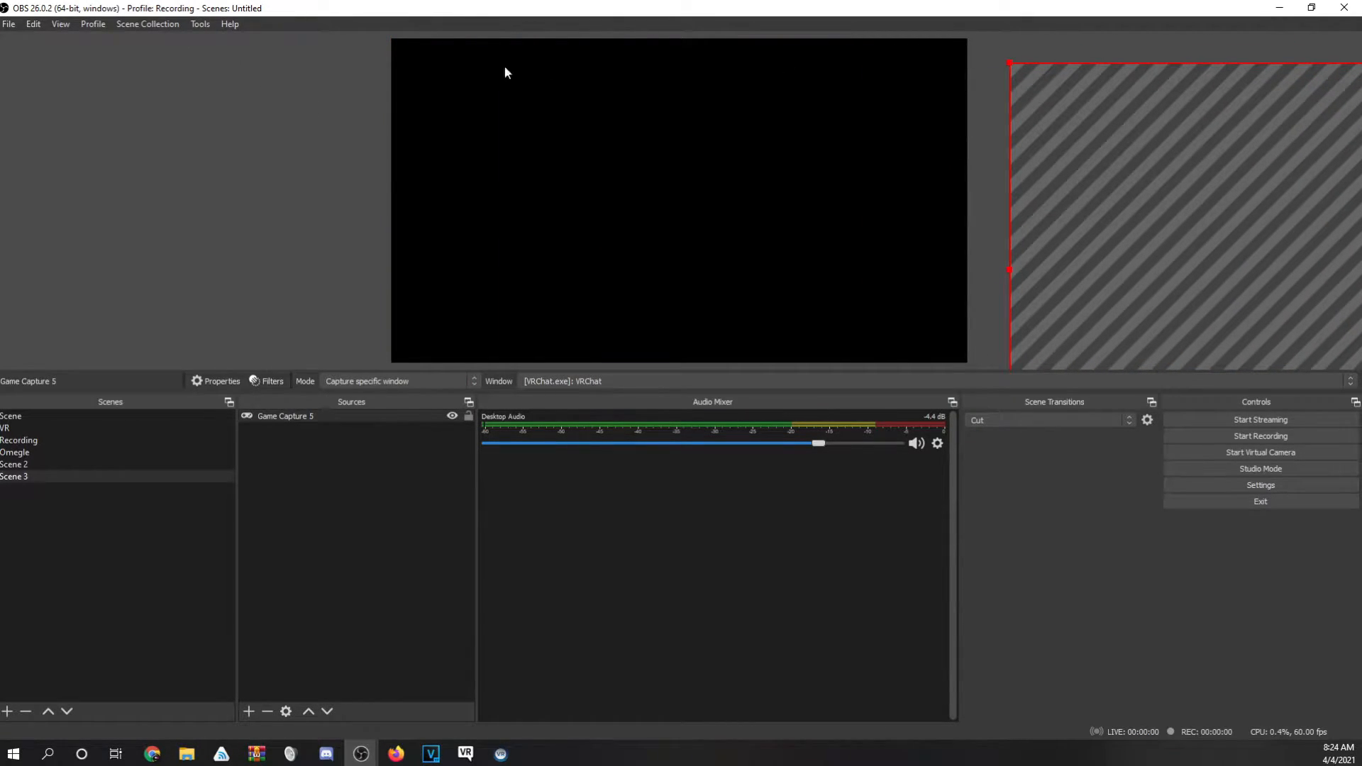
{"action": "left_click_drag", "start_coordinate": [1155, 206], "coordinate": [634, 181]}
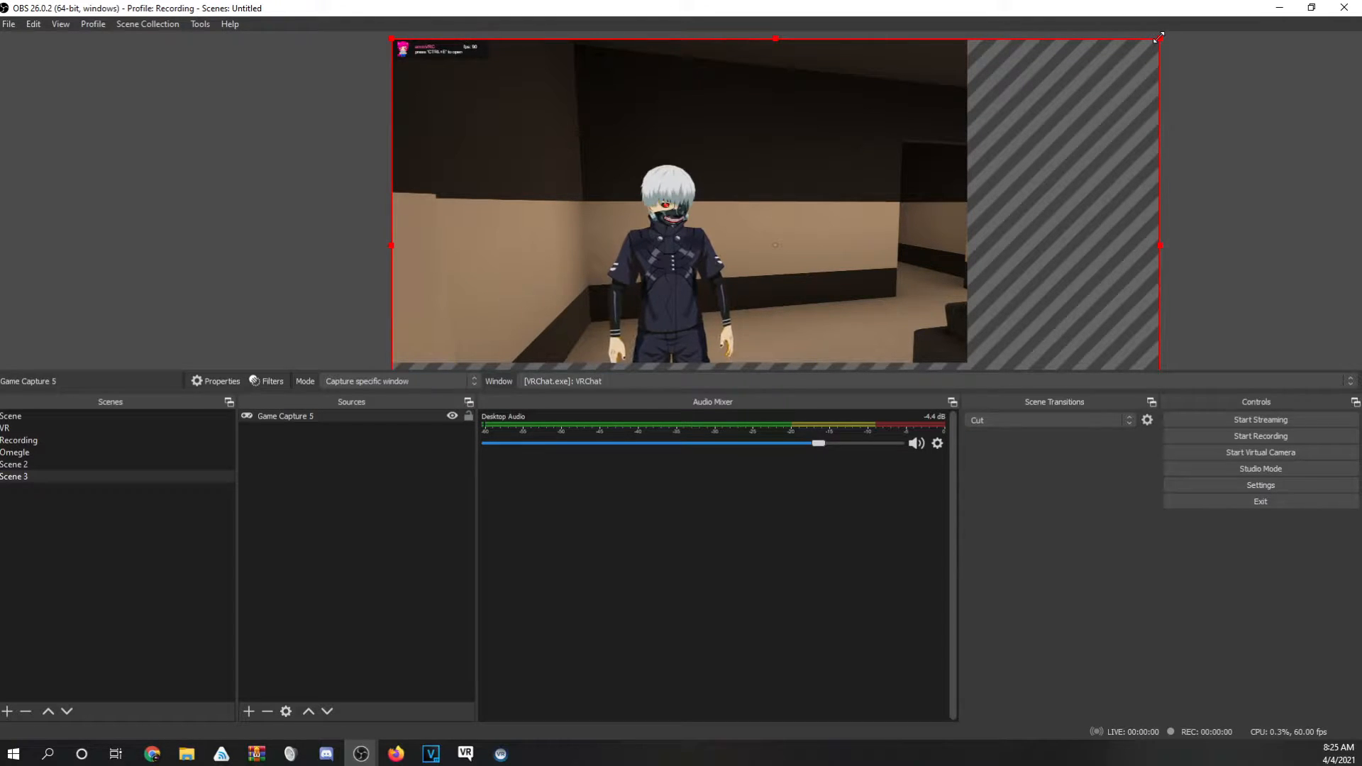
Scale down the VRChat capture and align it with the canvas's upper-left corner so it fills the full canvas height.
{"action": "left_click_drag", "start_coordinate": [1159, 36], "coordinate": [1056, 95]}
{"action": "left_click_drag", "start_coordinate": [878, 164], "coordinate": [882, 143]}
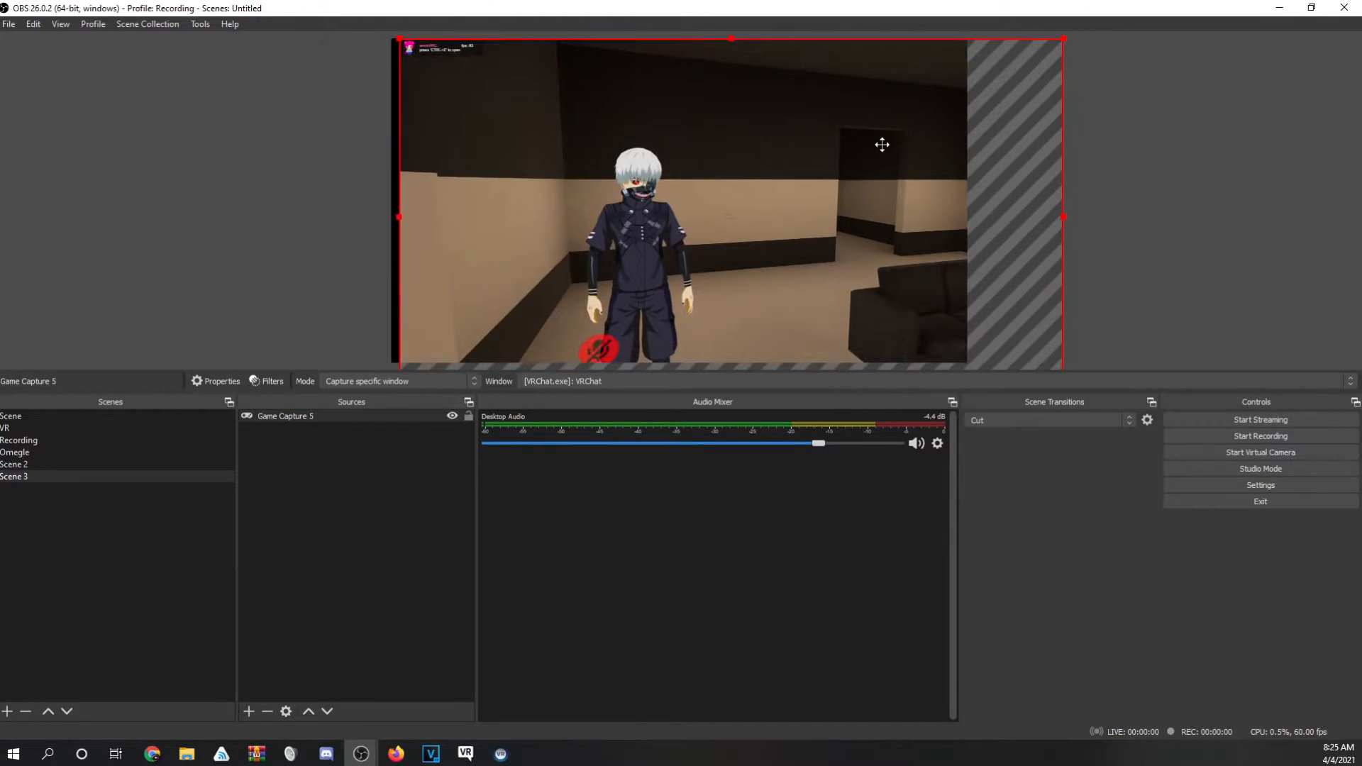
{"action": "left_click_drag", "start_coordinate": [1054, 38], "coordinate": [872, 92]}
{"action": "left_click_drag", "start_coordinate": [842, 158], "coordinate": [834, 111]}
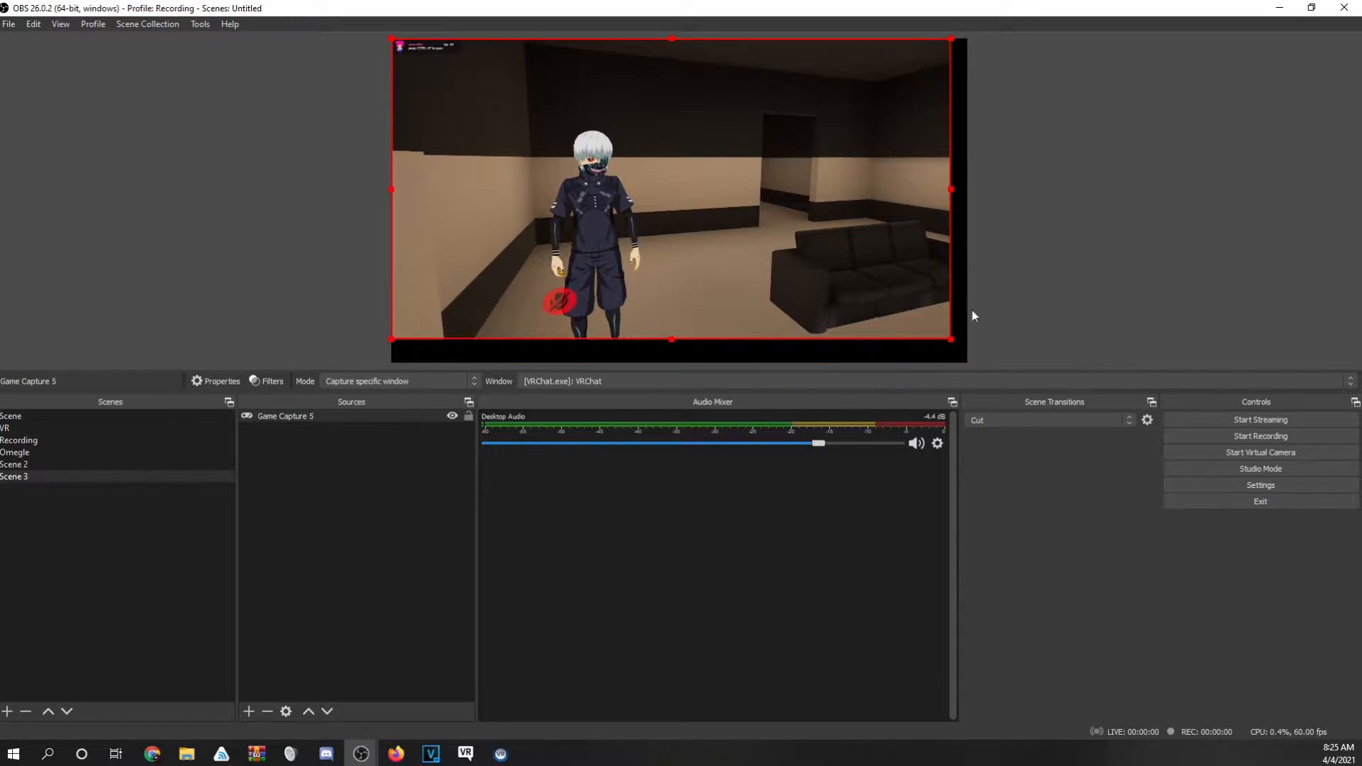
{"action": "left_click_drag", "start_coordinate": [952, 339], "coordinate": [994, 359]}
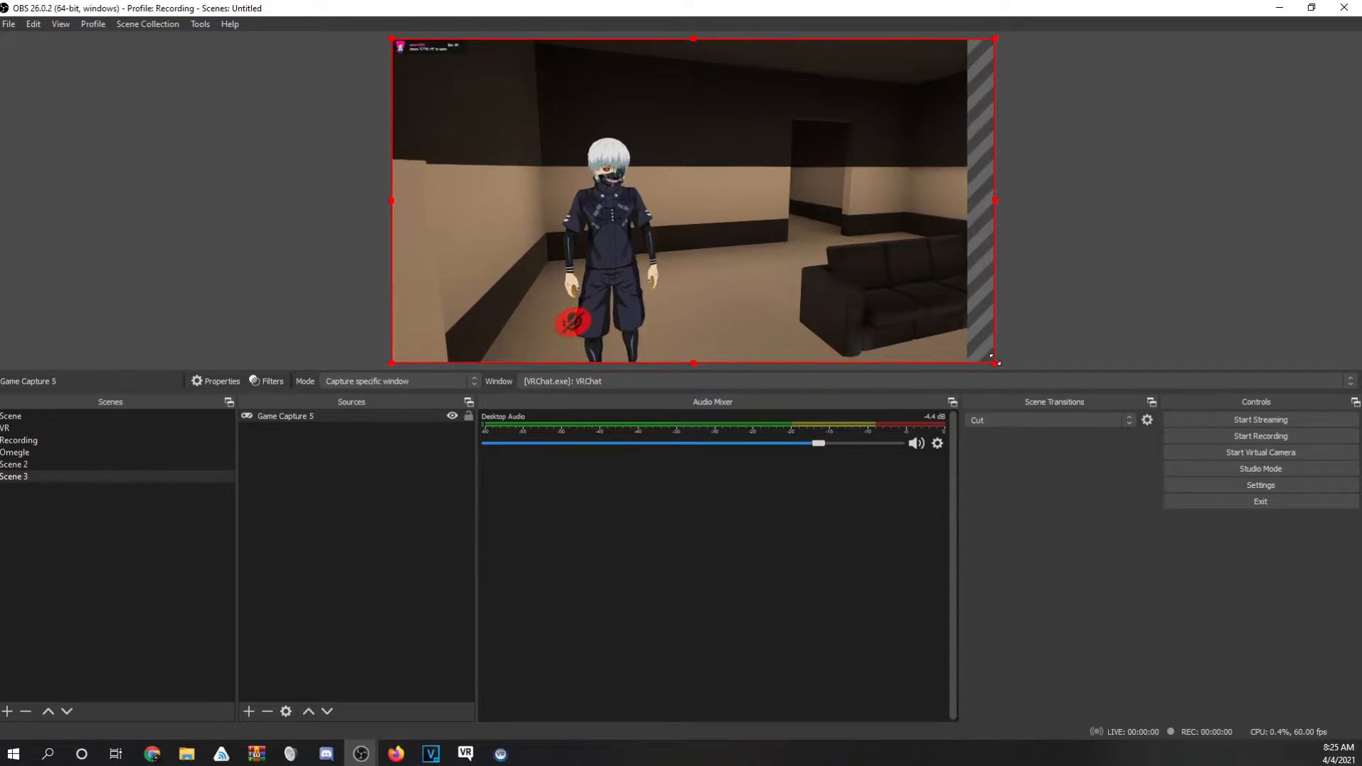
{"action": "left_click", "coordinate": [1009, 188]}
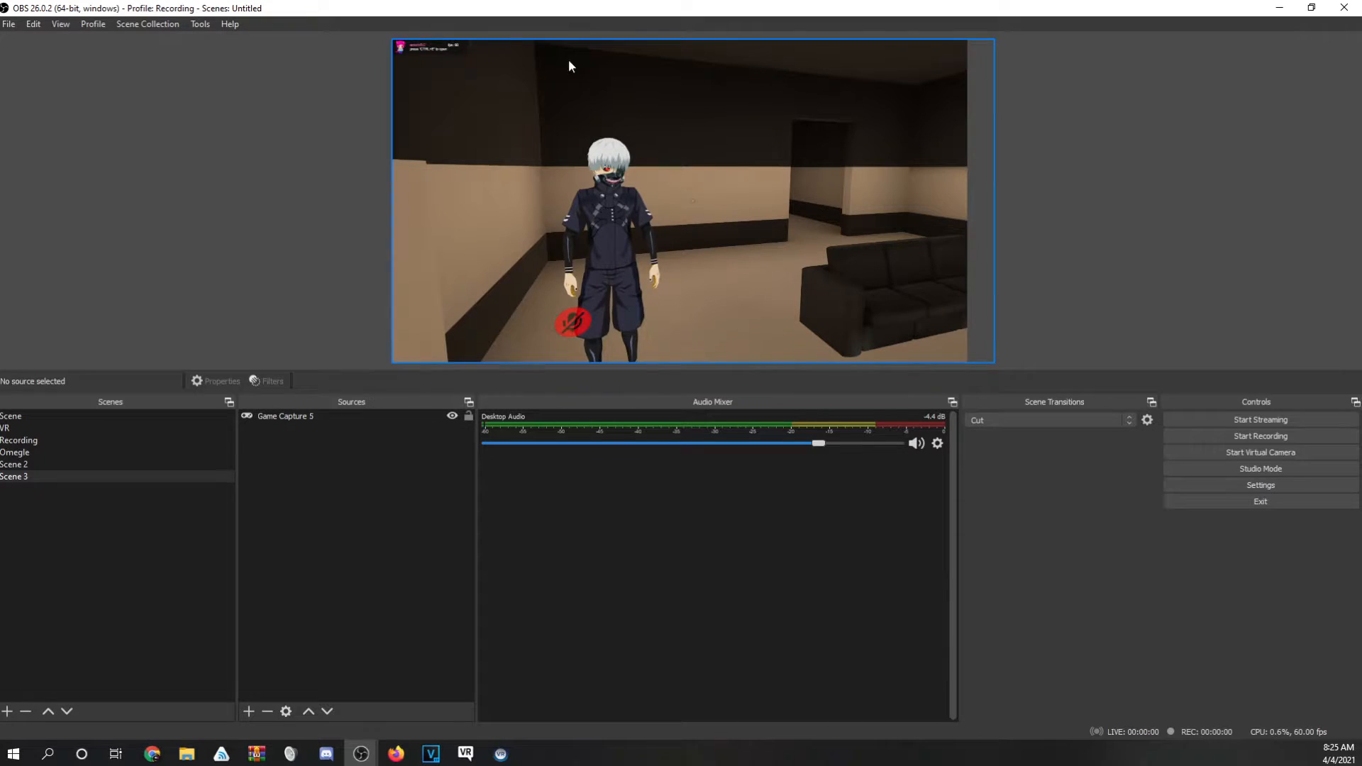
Set both the base (canvas) resolution and the output (scaled) resolution to 1280x720 in the video settings.
{"action": "left_click", "coordinate": [1243, 489]}
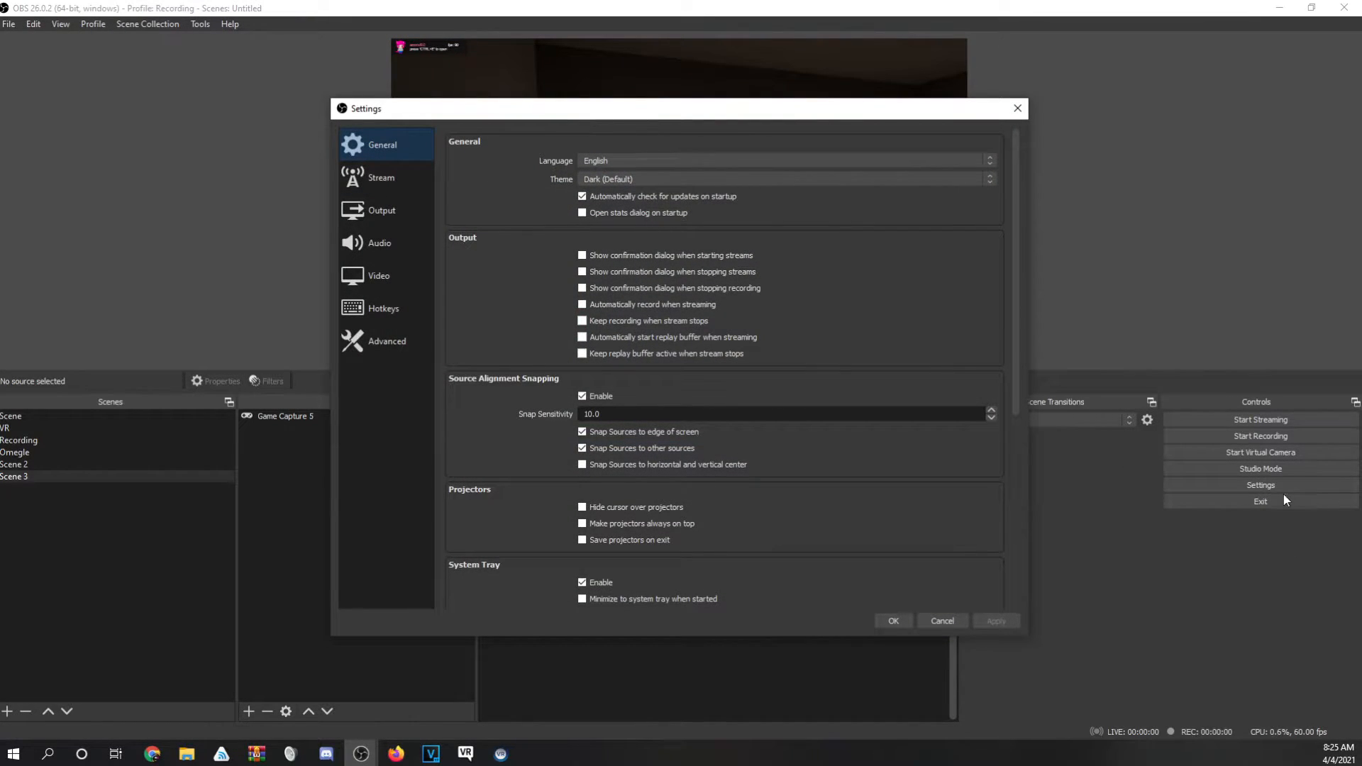
{"action": "left_click", "coordinate": [373, 281]}
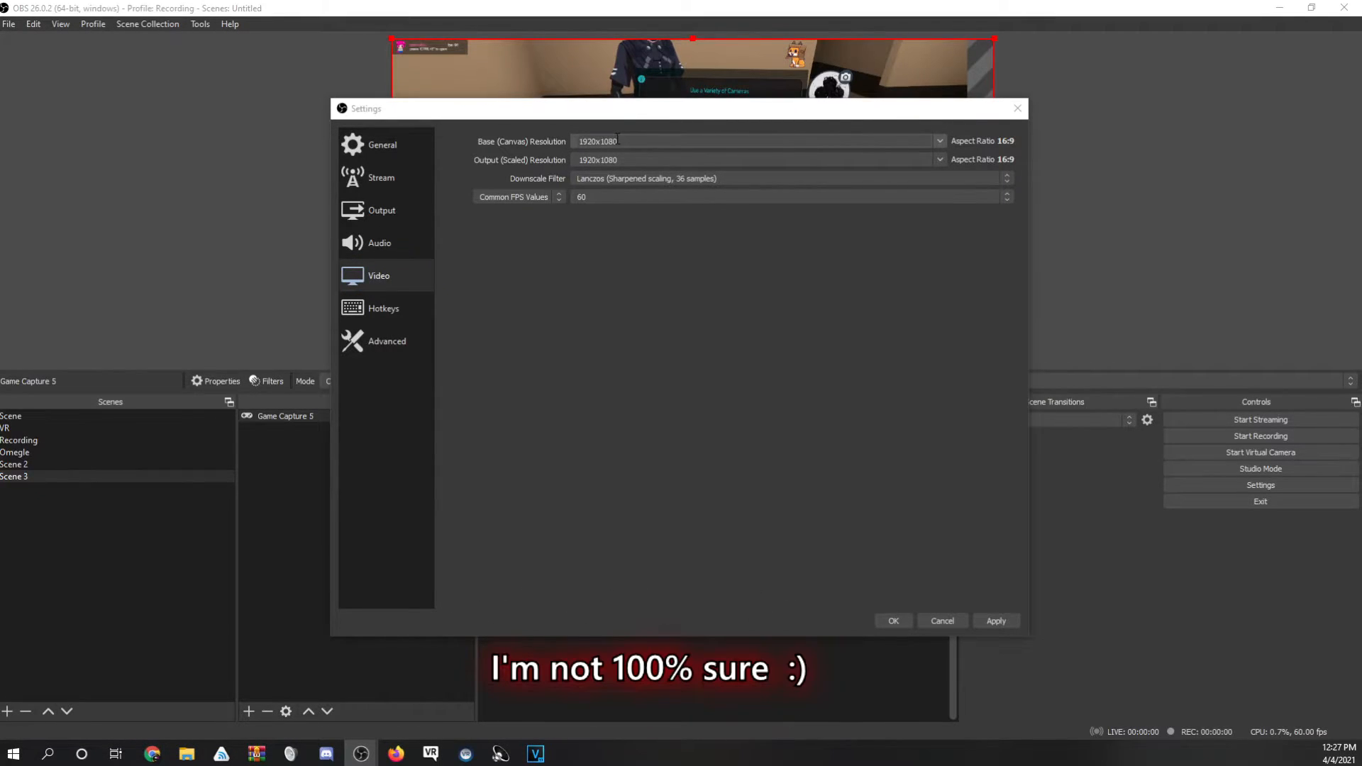
{"action": "left_click", "coordinate": [941, 141]}
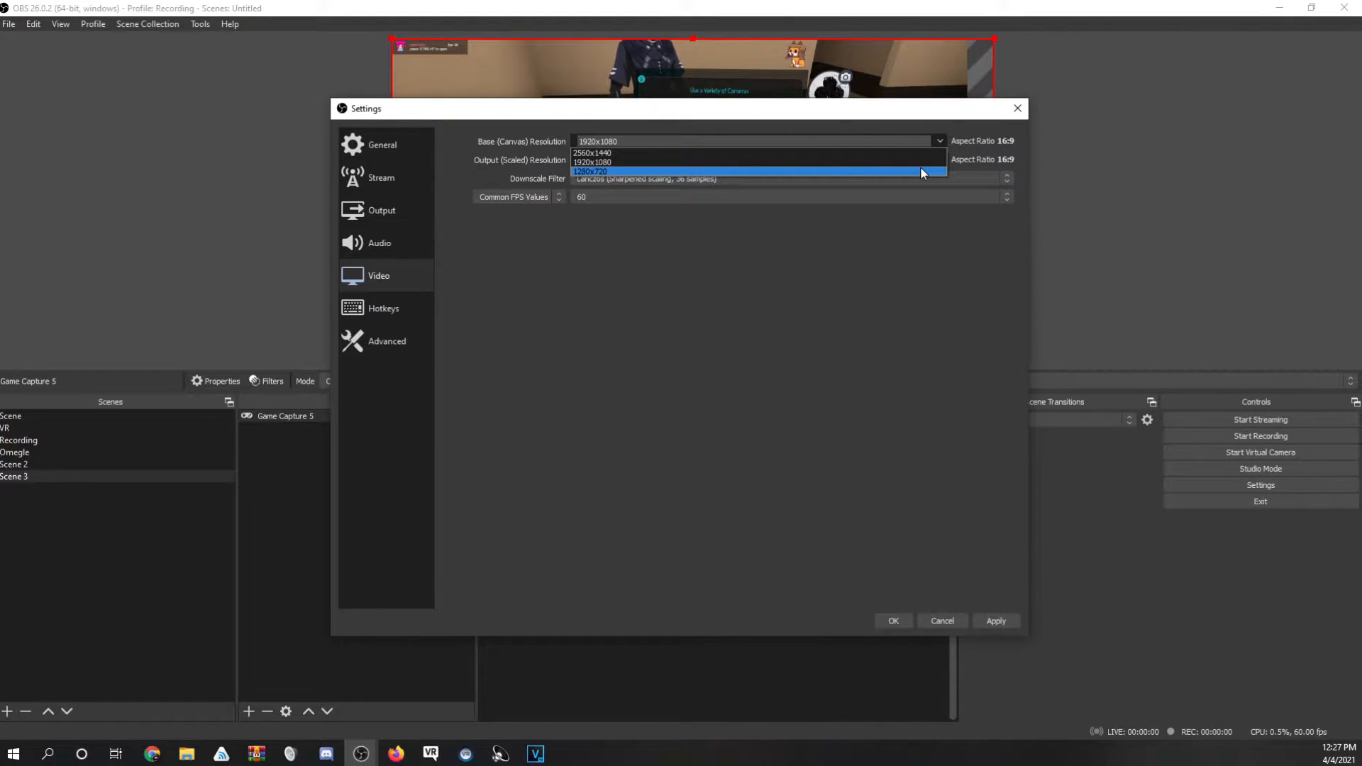
{"action": "left_click", "coordinate": [591, 172]}
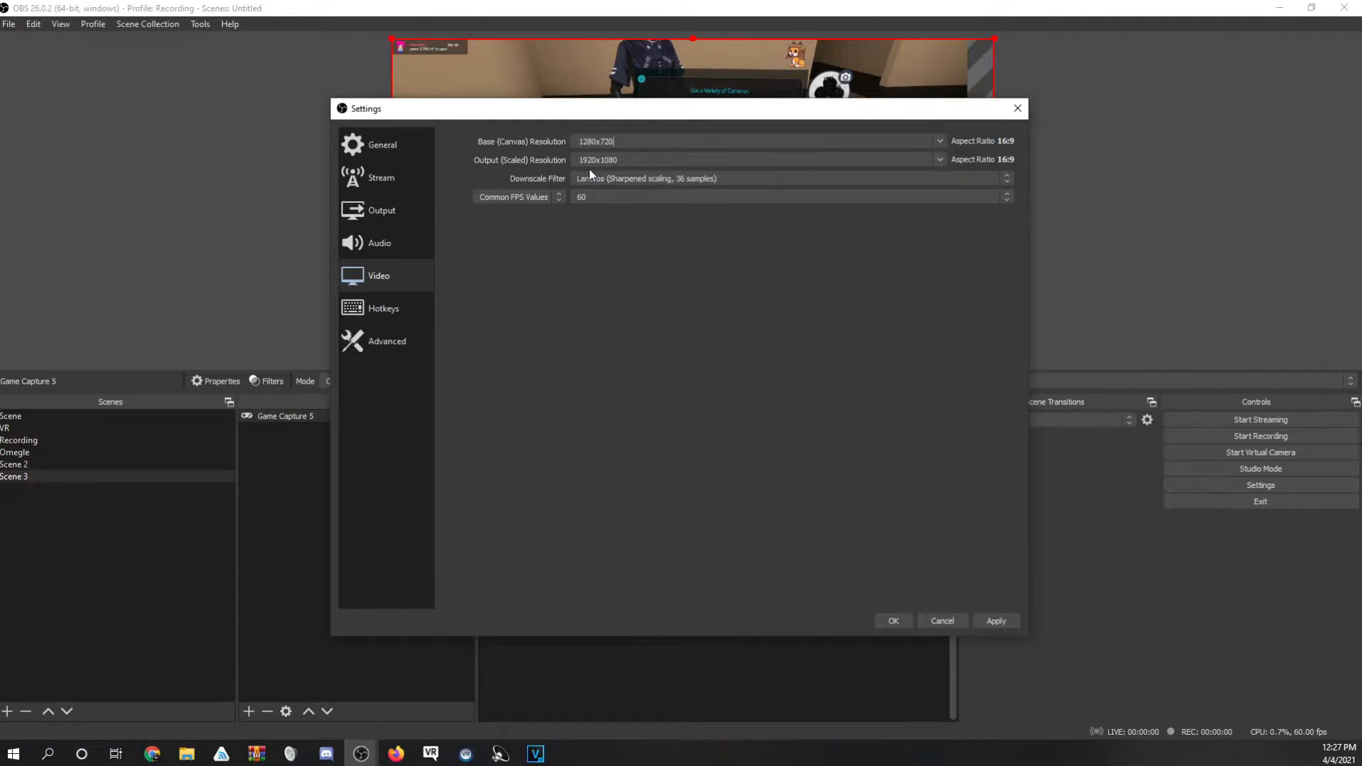
{"action": "left_click", "coordinate": [939, 159]}
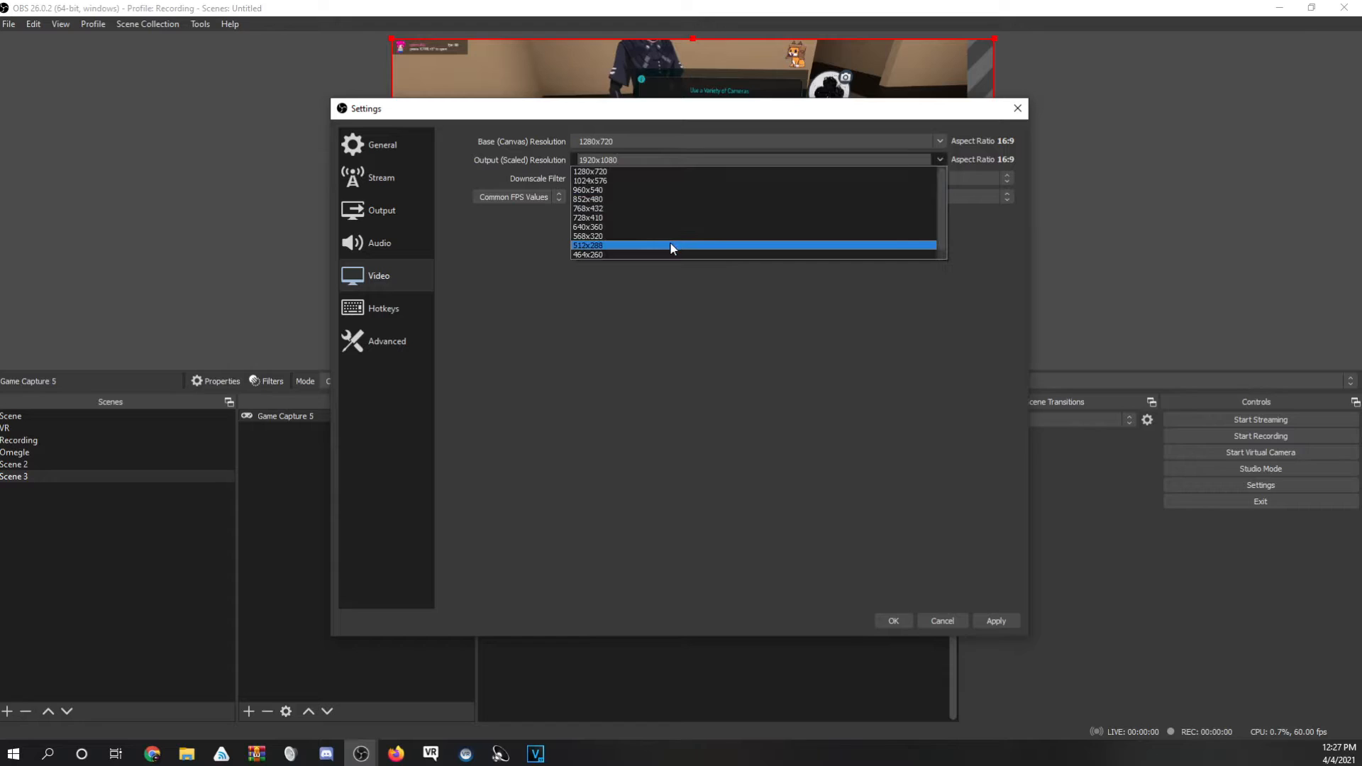
{"action": "left_click", "coordinate": [629, 169]}
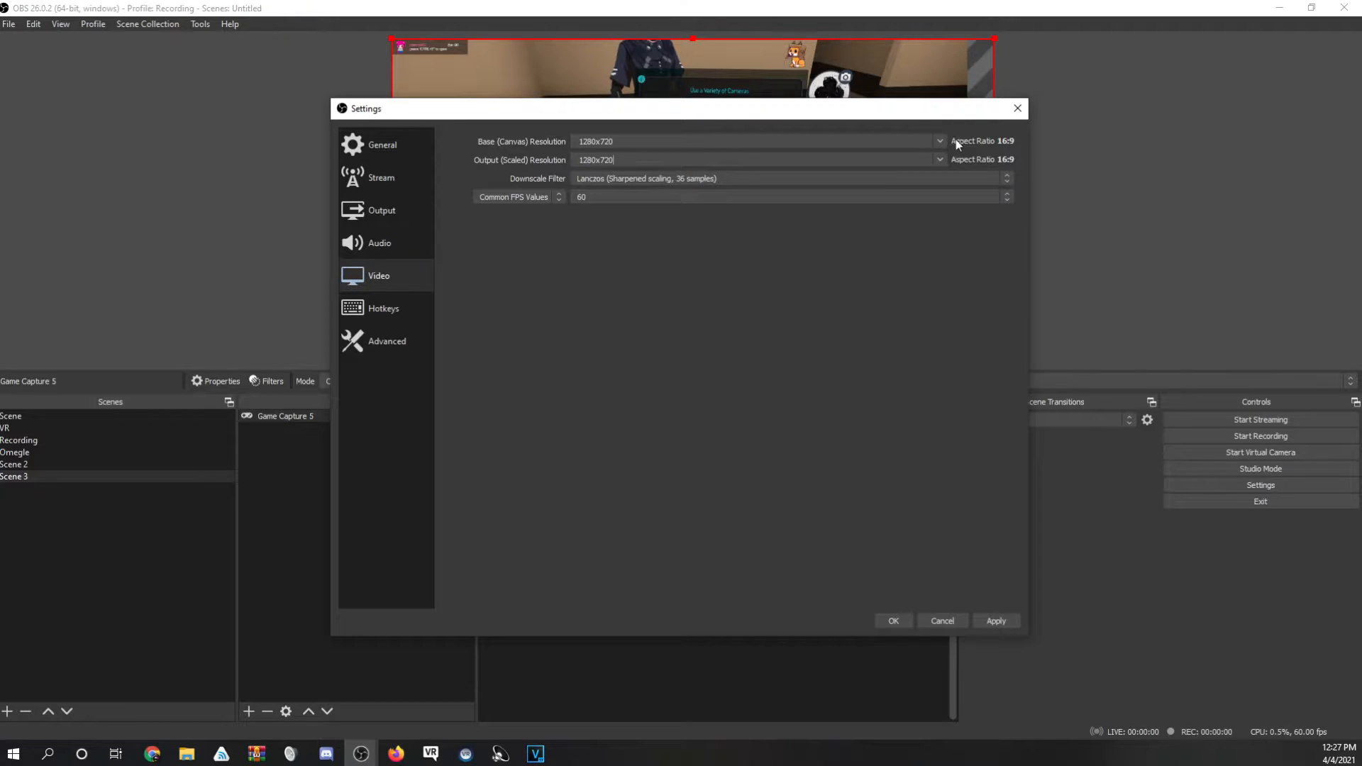
Move the Settings window aside to inspect the canvas preview and its corners, and move it back up.
{"action": "left_click_drag", "start_coordinate": [931, 113], "coordinate": [1232, 435]}
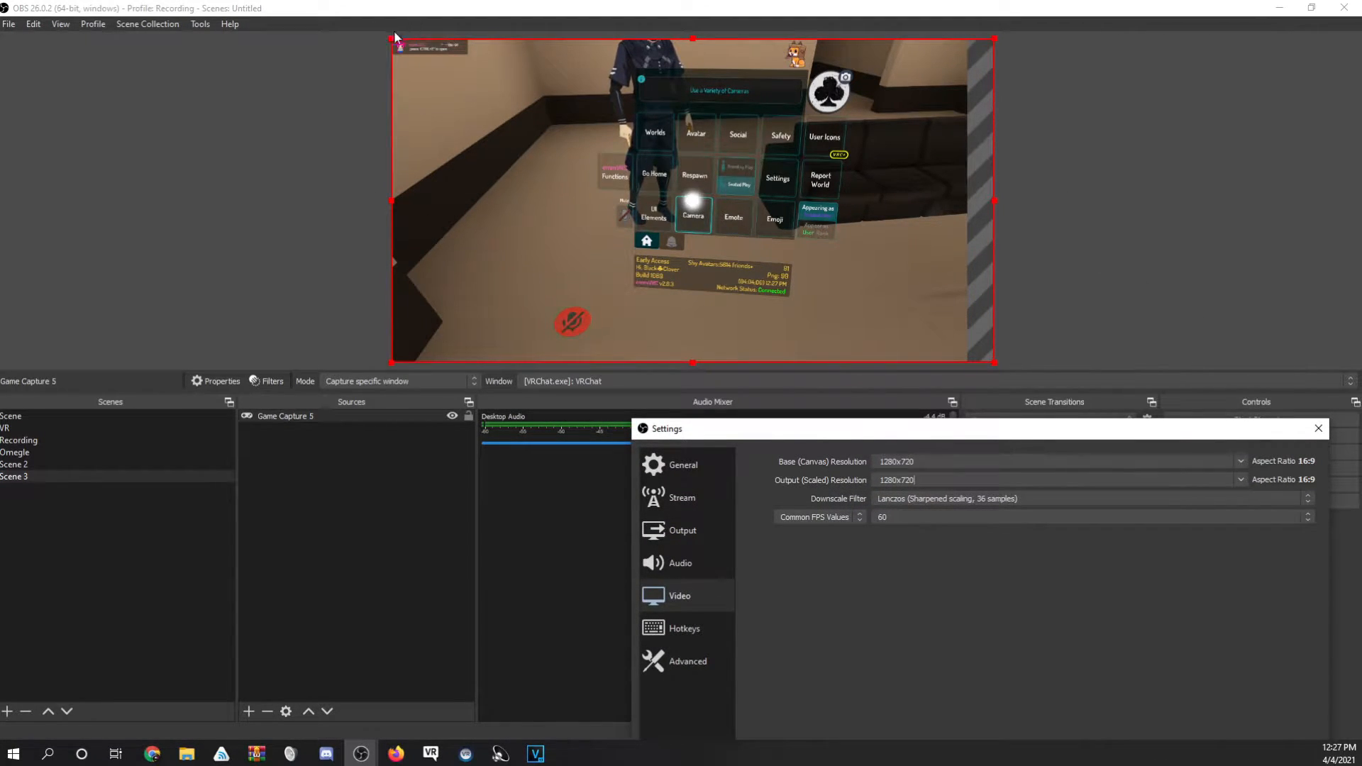
{"action": "left_click_drag", "start_coordinate": [851, 435], "coordinate": [563, 459]}
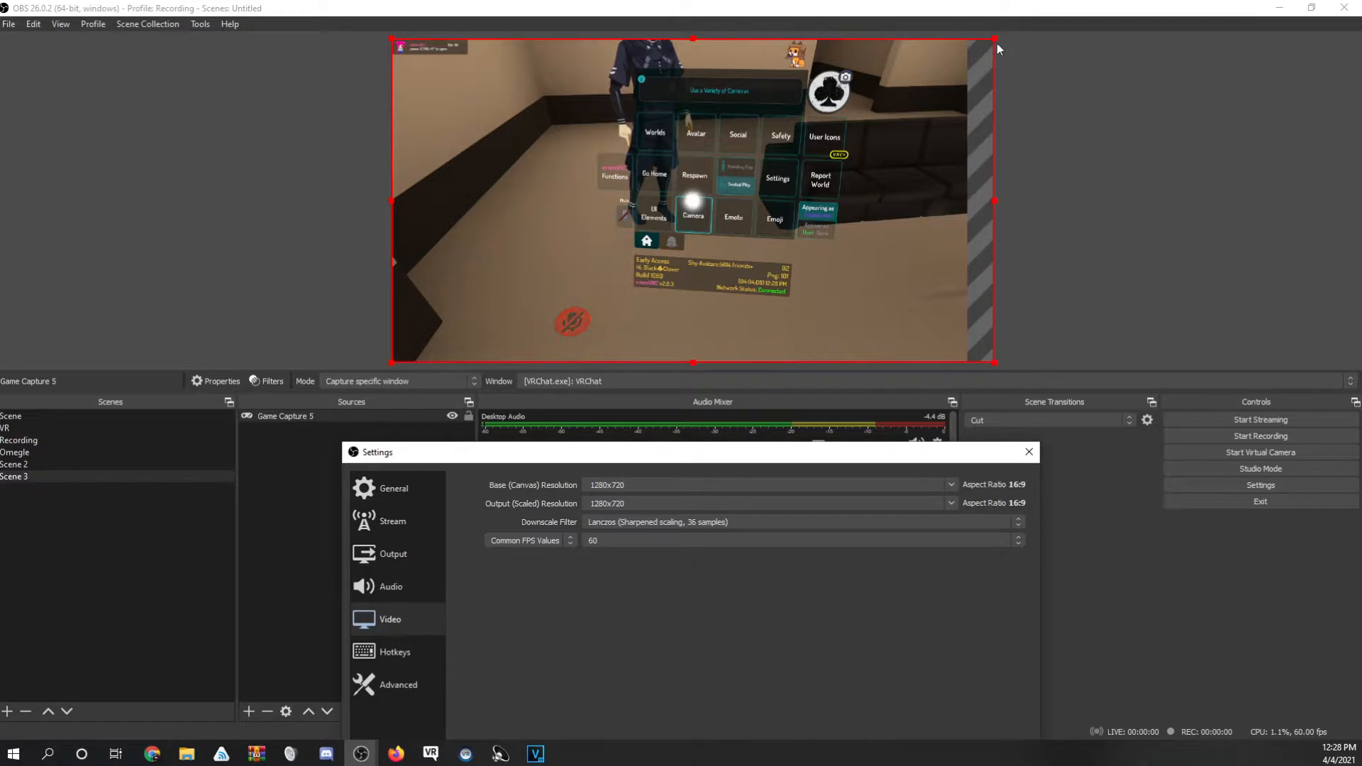
{"action": "left_click_drag", "start_coordinate": [959, 460], "coordinate": [964, 85]}
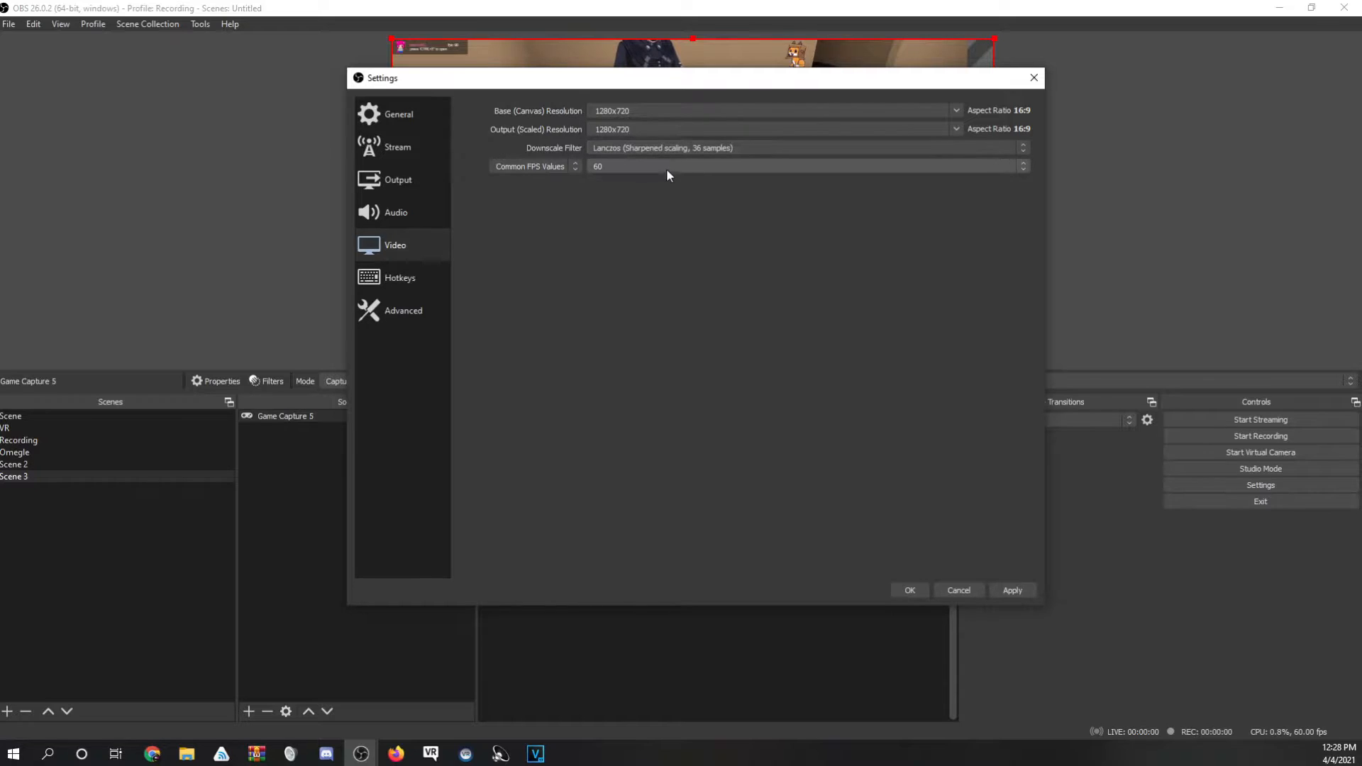
Review the downscale filter and common FPS choices, keep Lanczos and 60, and apply the video settings.
{"action": "left_click", "coordinate": [693, 147]}
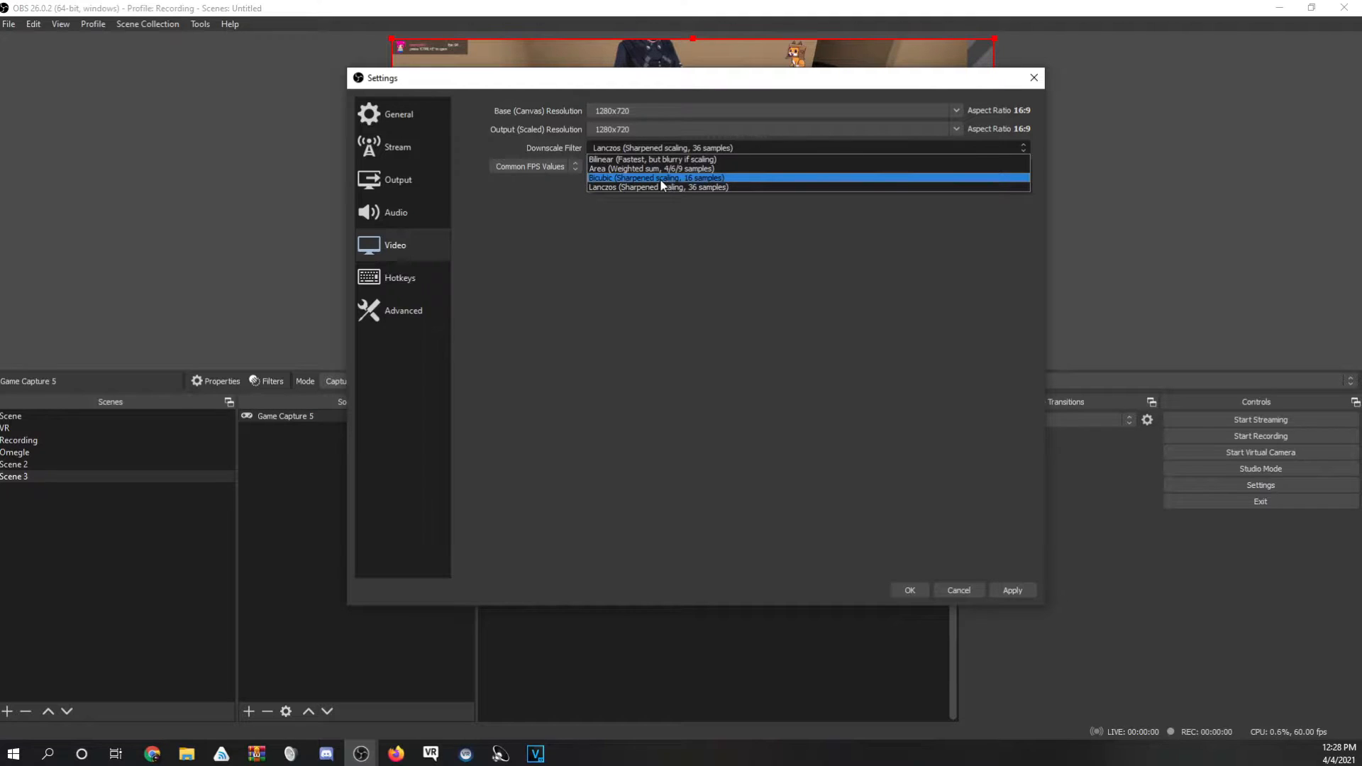
{"action": "left_click", "coordinate": [643, 211]}
{"action": "left_click", "coordinate": [641, 170]}
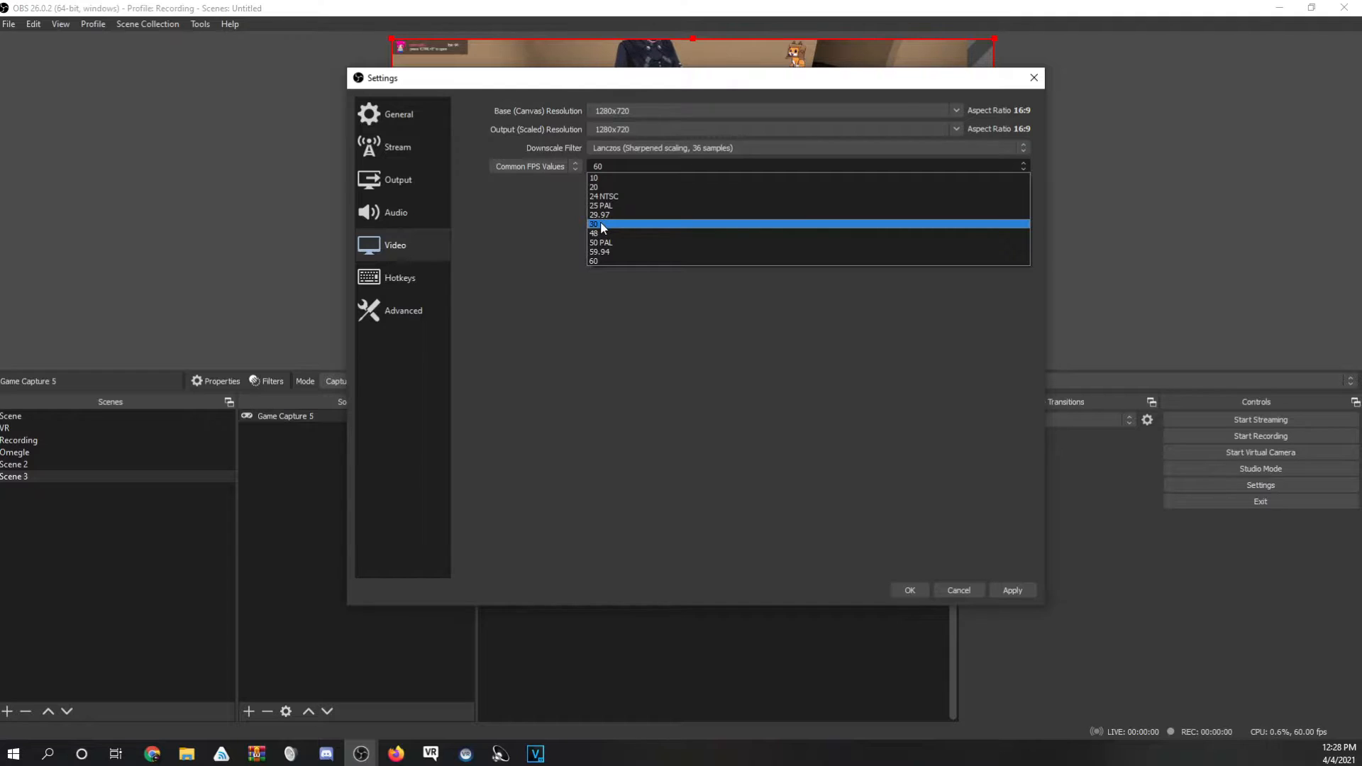
{"action": "left_click", "coordinate": [539, 200]}
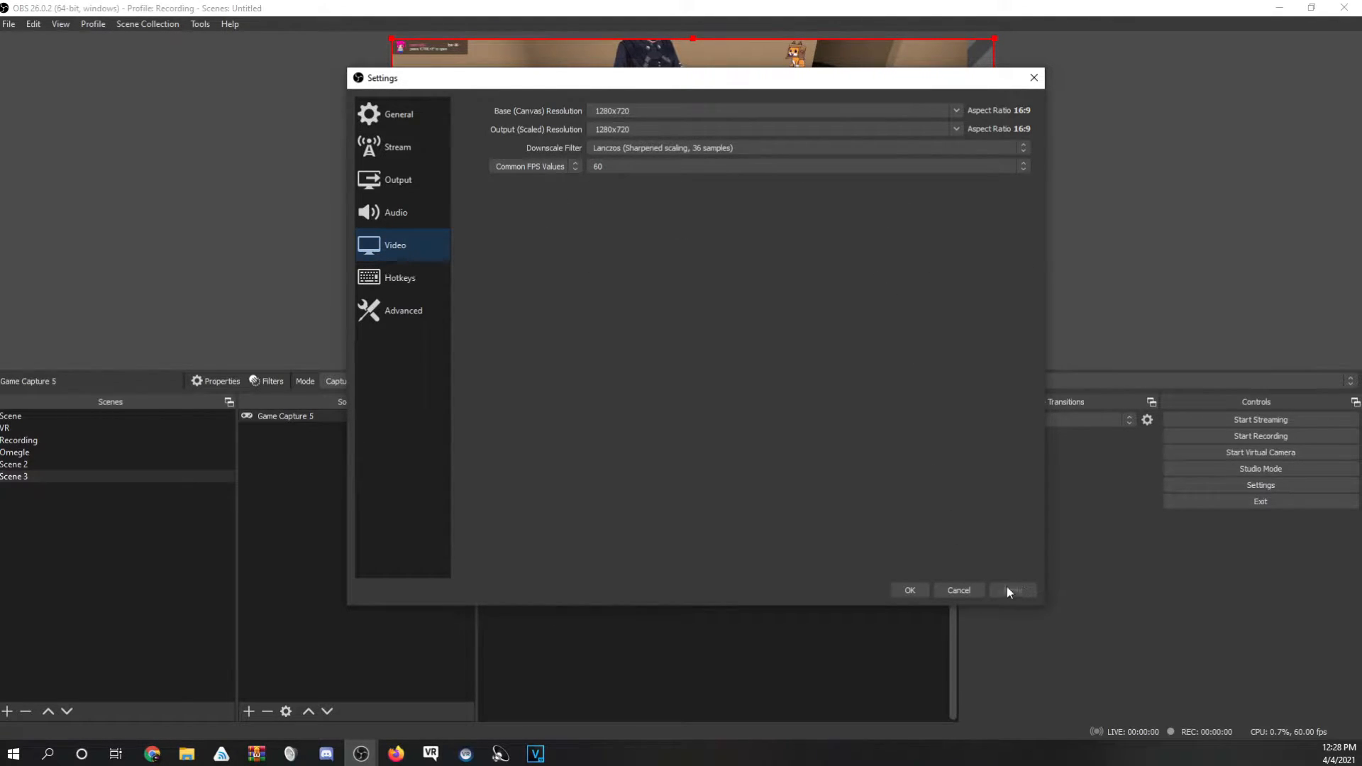
{"action": "left_click", "coordinate": [908, 590]}
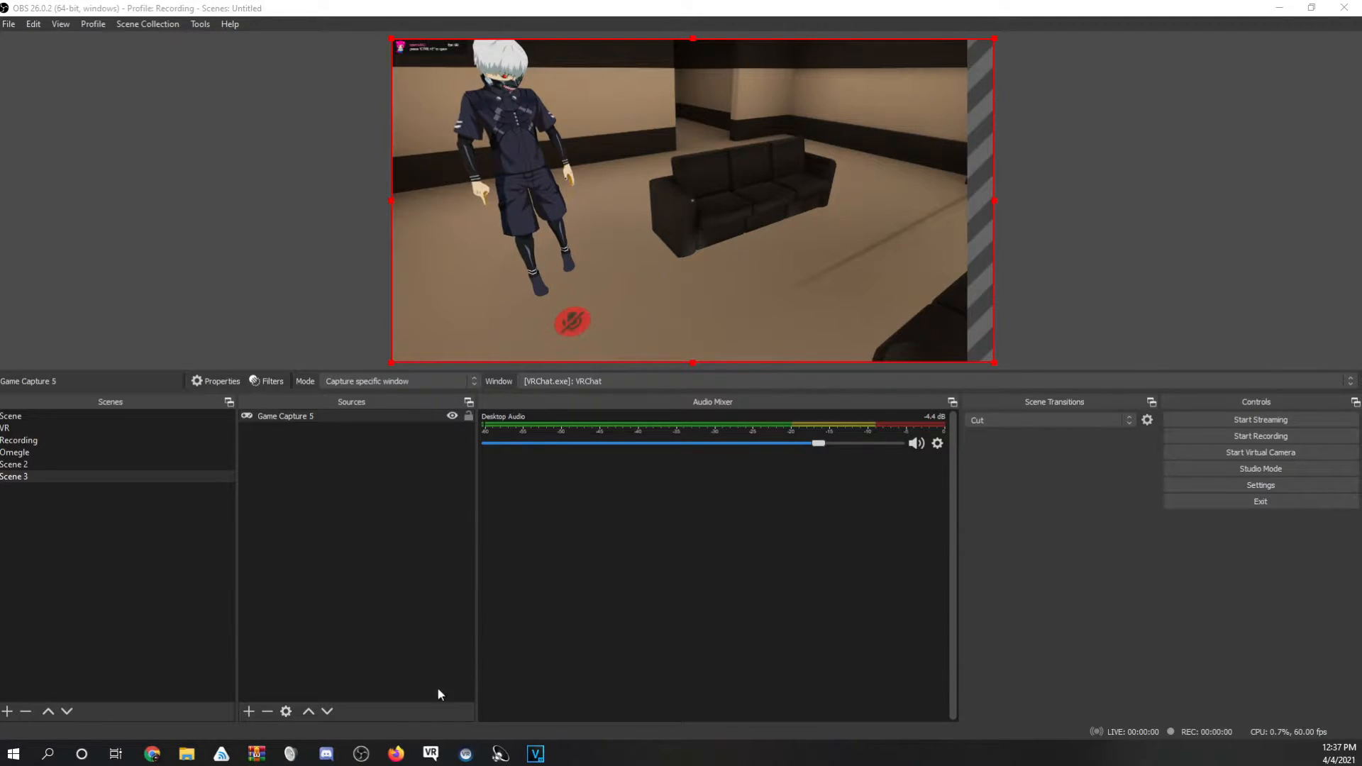
Bring the VRChat game window in front of OBS and make it narrower to compare its effect on the capture.
{"action": "mouse_move", "coordinate": [431, 753]}
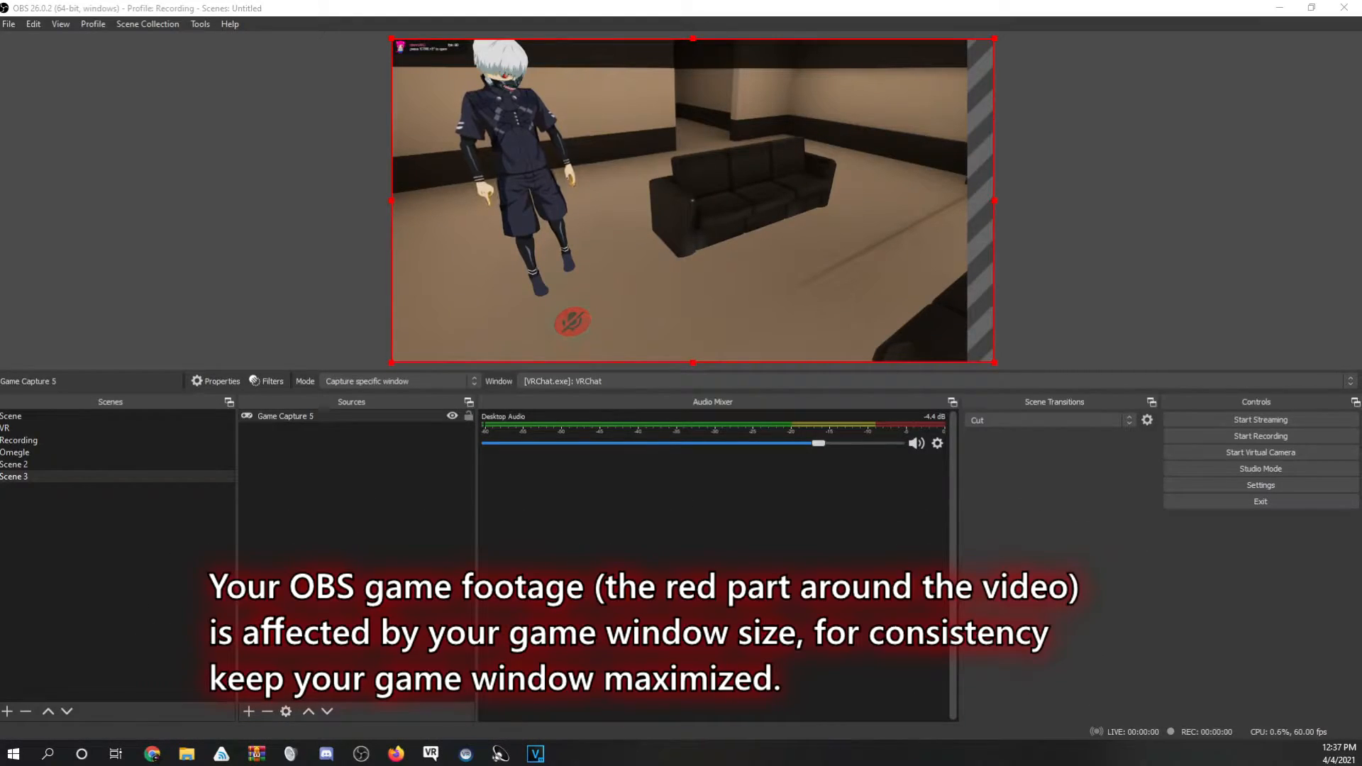
{"action": "left_click_drag", "start_coordinate": [0, 152], "coordinate": [646, 106]}
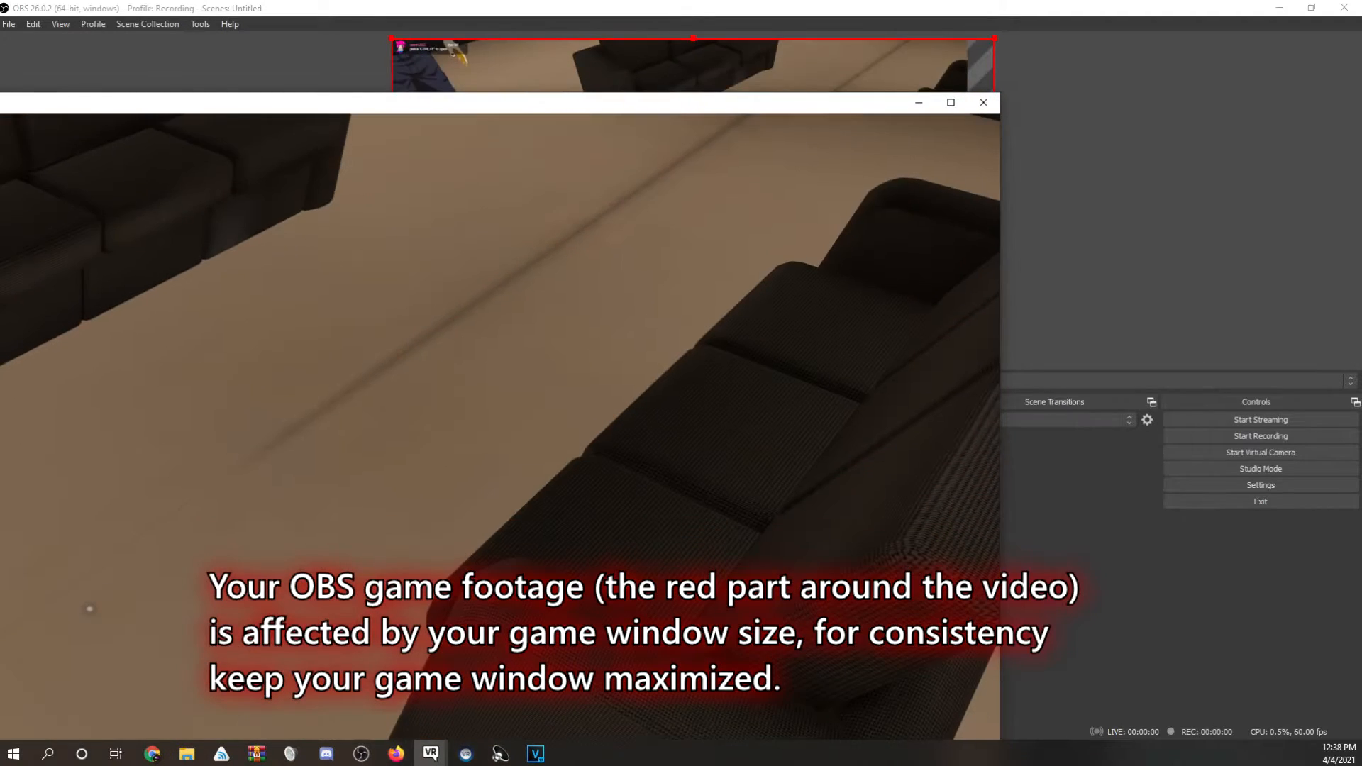
{"action": "left_click_drag", "start_coordinate": [999, 319], "coordinate": [724, 307]}
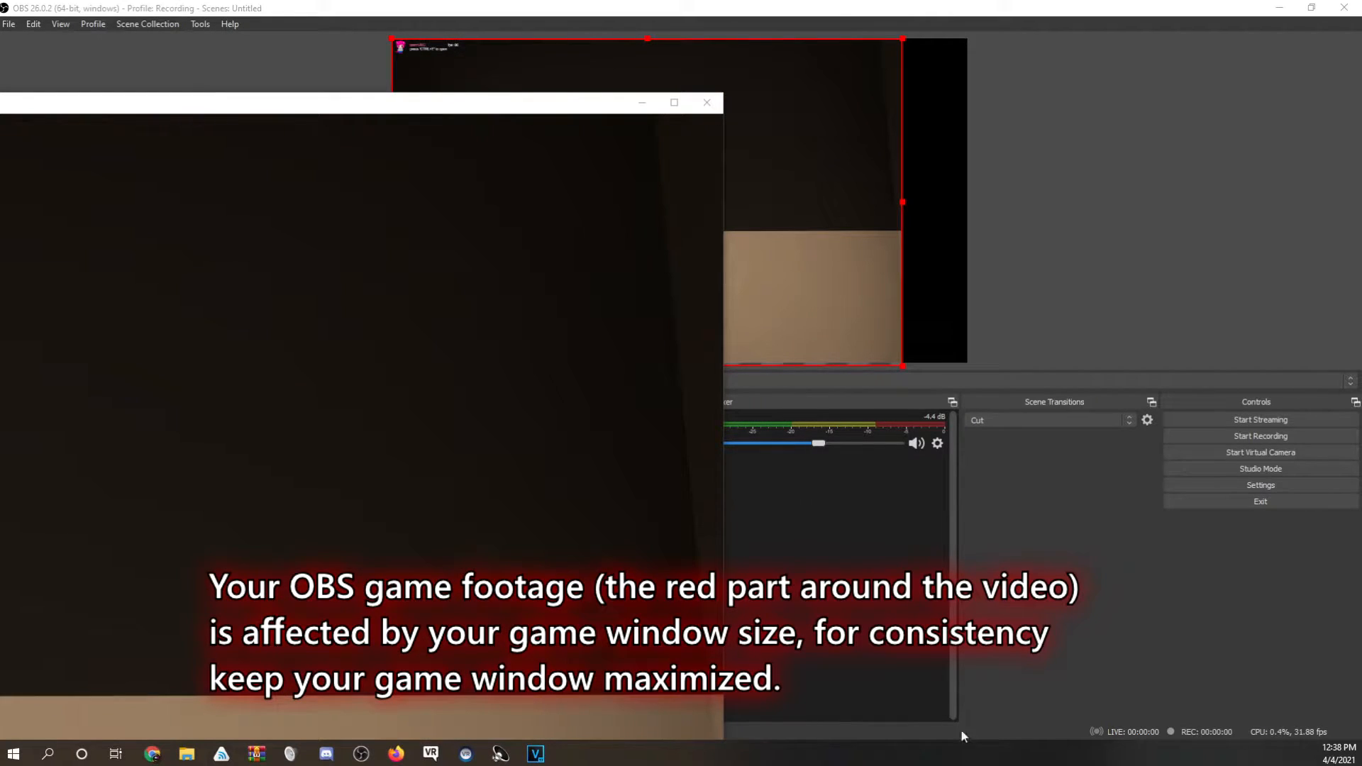
Resize the VRChat capture on the canvas, first shrinking it and enlarging it again slightly.
{"action": "left_click_drag", "start_coordinate": [899, 201], "coordinate": [859, 190]}
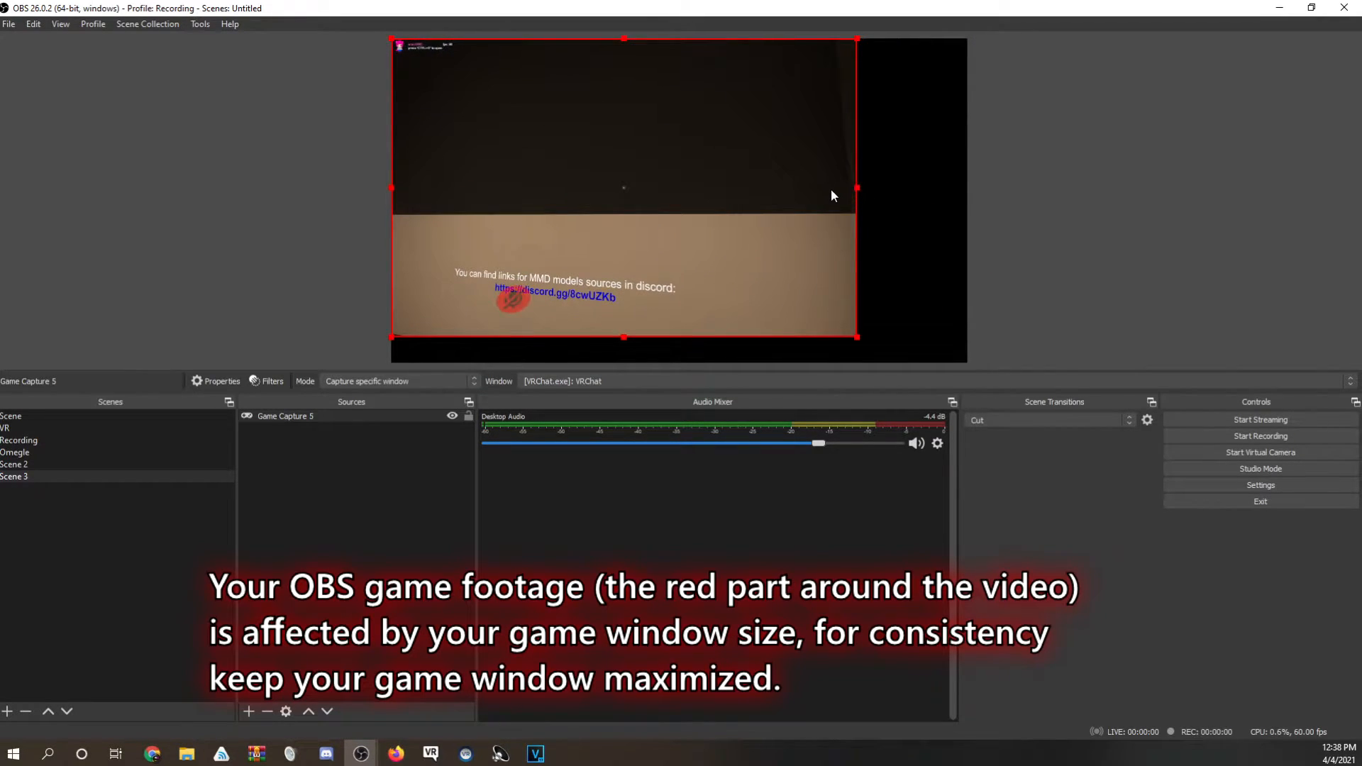
{"action": "mouse_move", "coordinate": [763, 189]}
{"action": "left_mouse_down"}
{"action": "mouse_move", "coordinate": [863, 177]}
{"action": "mouse_move", "coordinate": [727, 162]}
{"action": "mouse_move", "coordinate": [793, 184]}
{"action": "mouse_move", "coordinate": [748, 189]}
{"action": "mouse_move", "coordinate": [762, 188]}
{"action": "left_mouse_up"}
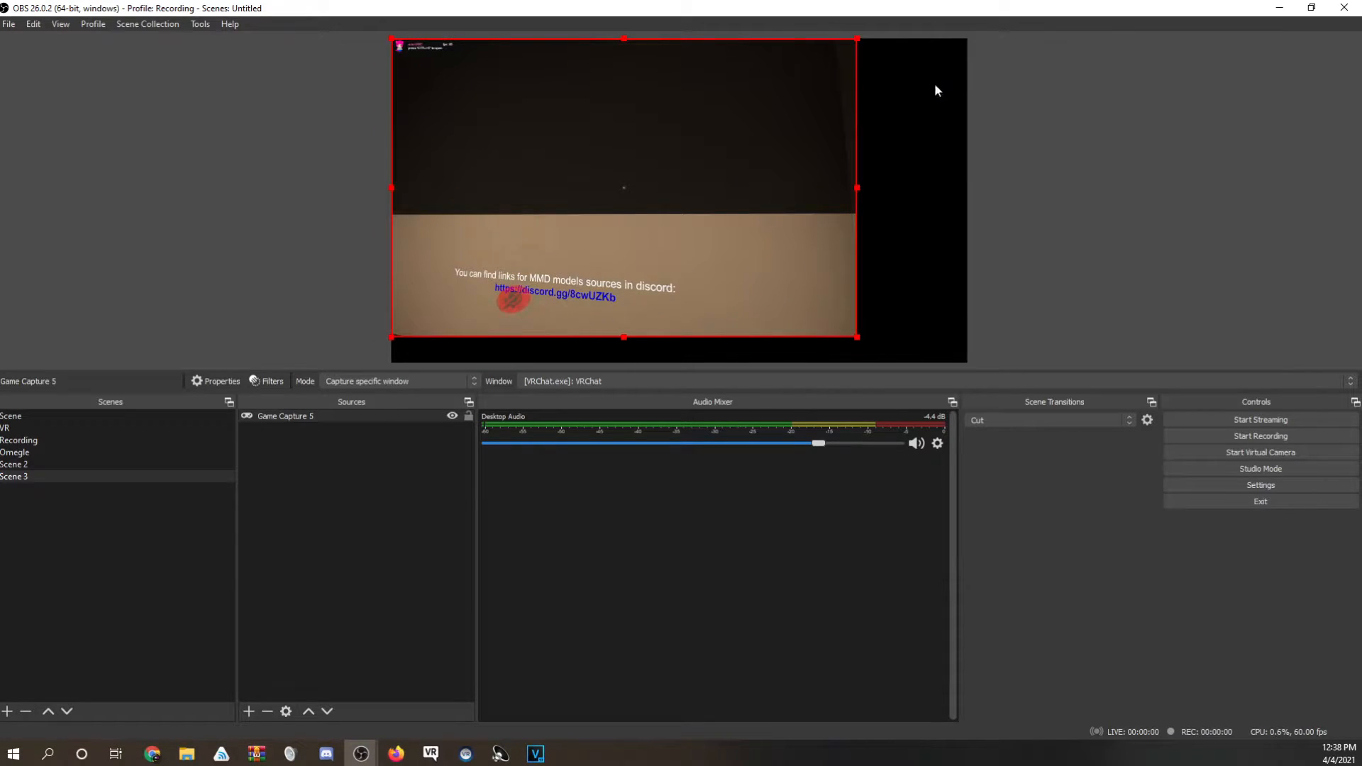
{"action": "mouse_move", "coordinate": [864, 190]}
{"action": "left_mouse_down"}
{"action": "mouse_move", "coordinate": [963, 183]}
{"action": "mouse_move", "coordinate": [861, 188]}
{"action": "mouse_move", "coordinate": [885, 191]}
{"action": "left_mouse_up"}
Bring the VRChat game window back to the front and move it aside over the OBS window.
{"action": "mouse_move", "coordinate": [434, 754]}
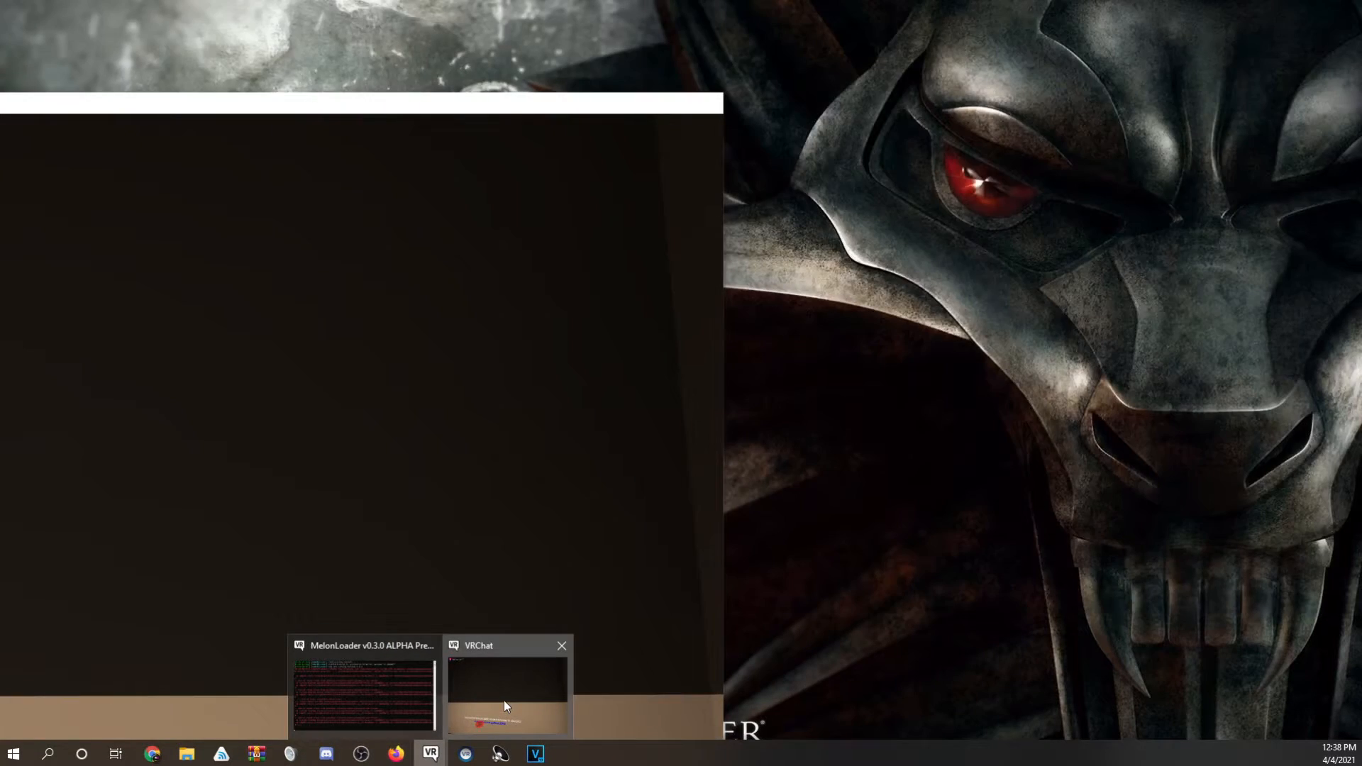
{"action": "left_click", "coordinate": [503, 700]}
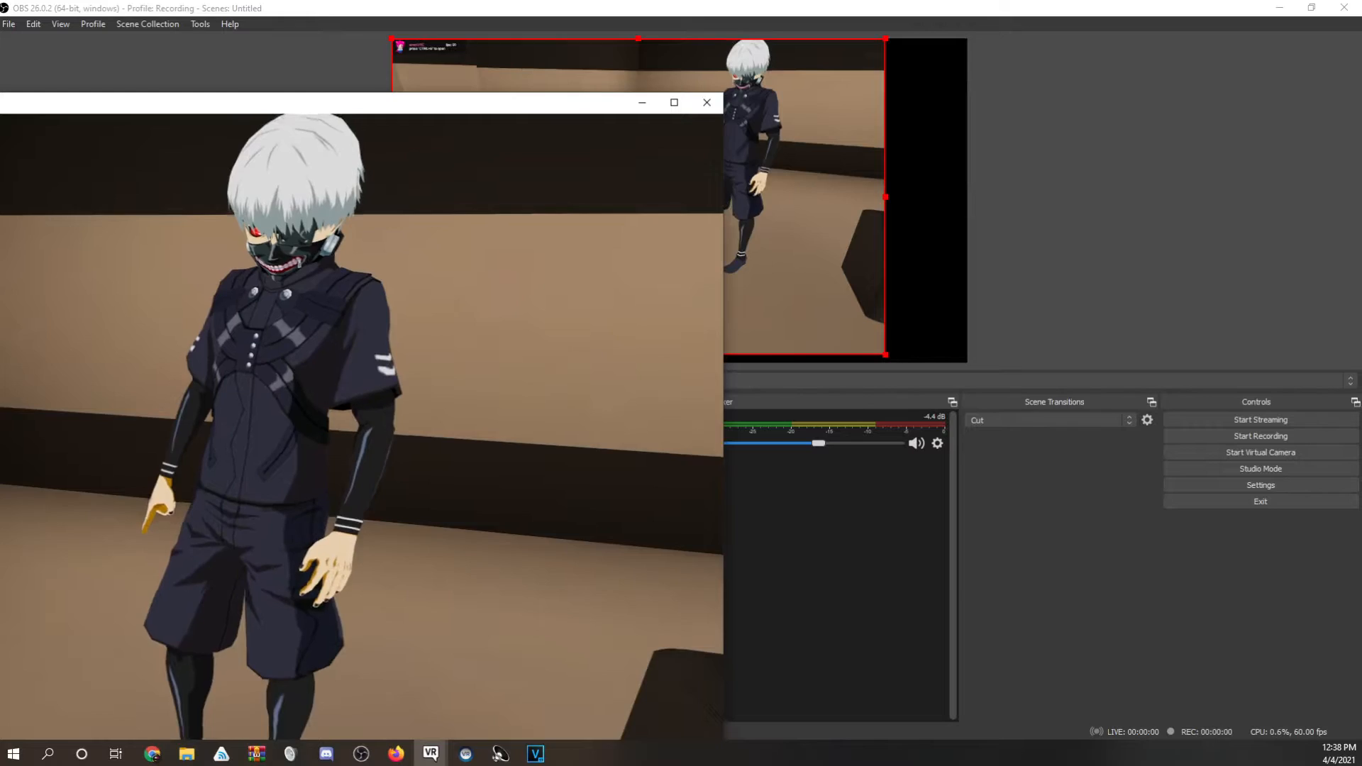
{"action": "key", "text": "super"}
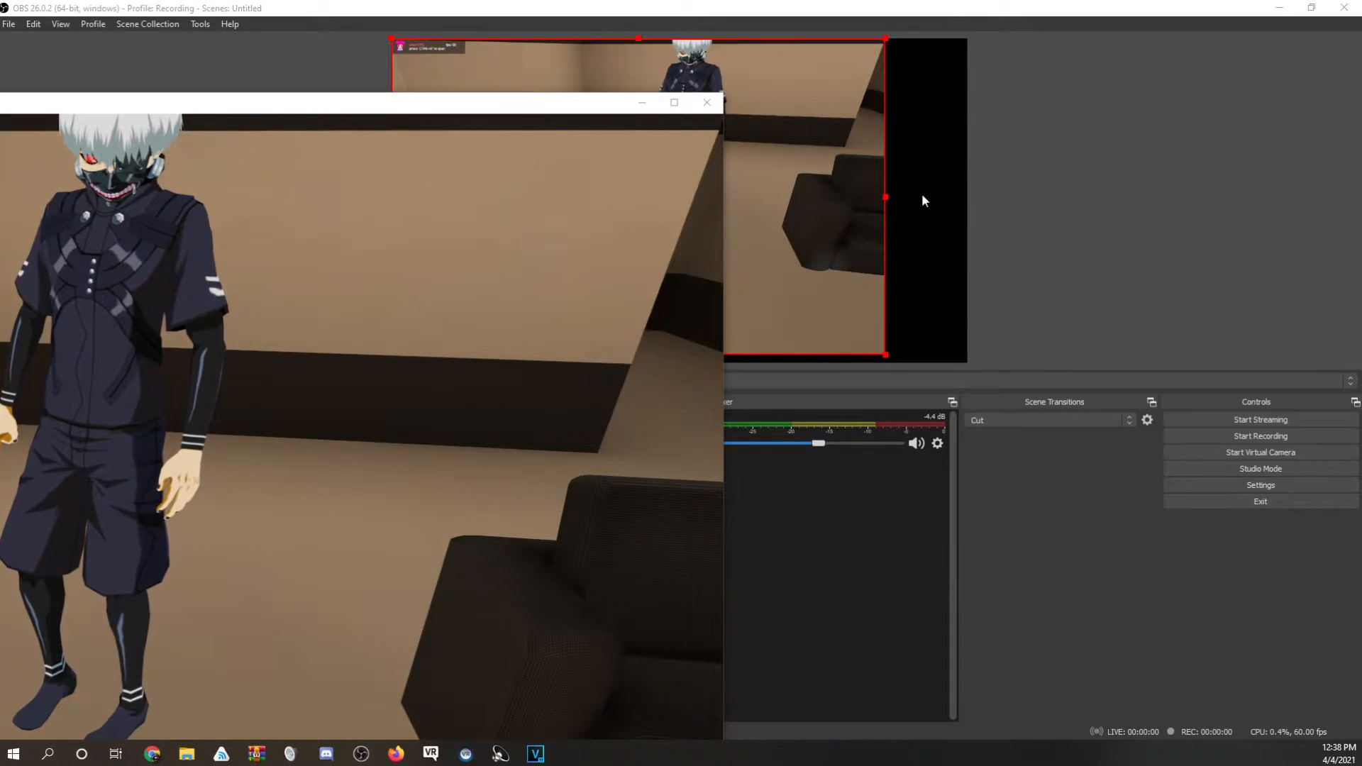
{"action": "left_click", "coordinate": [565, 110]}
{"action": "left_click_drag", "start_coordinate": [566, 110], "coordinate": [1, 277]}
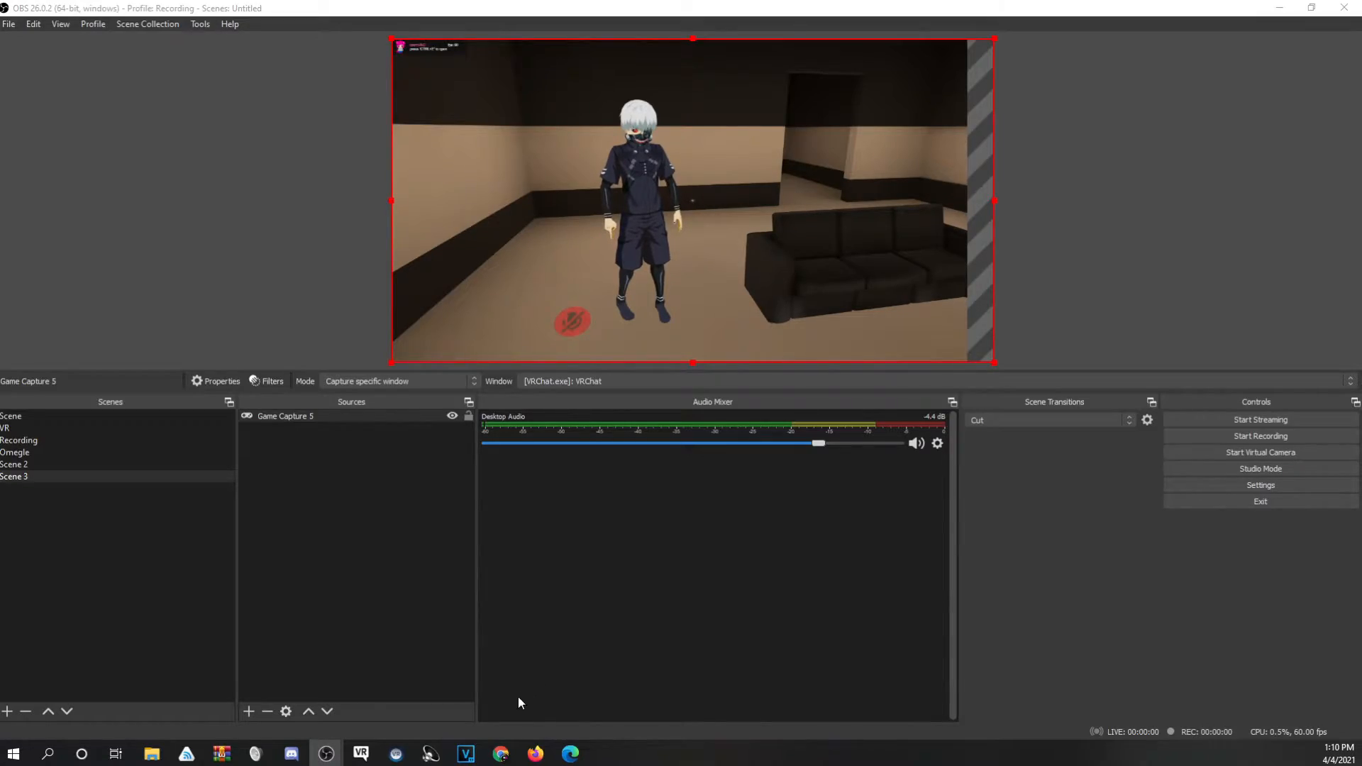
Switch to the Google Chrome window with the new tab and open its Privacy and security settings.
{"action": "mouse_move", "coordinate": [535, 756]}
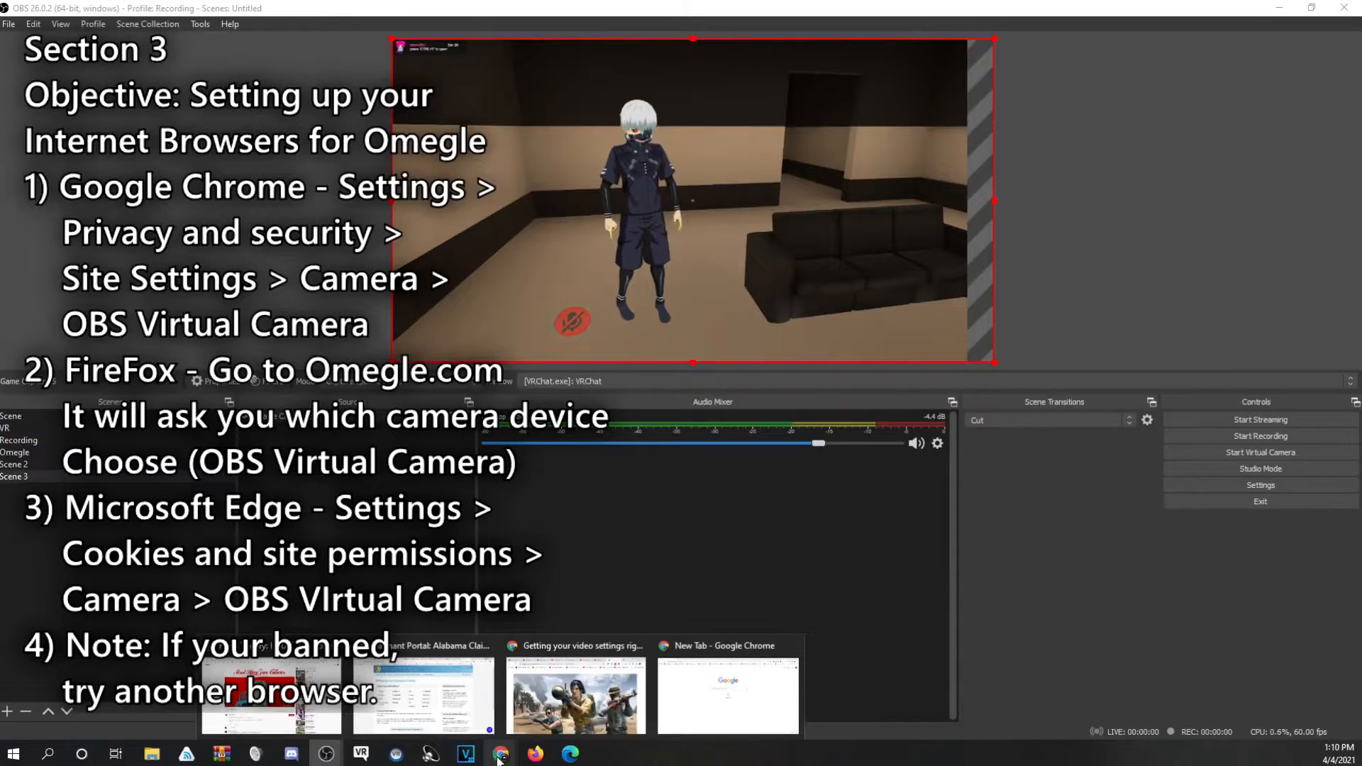
{"action": "left_click", "coordinate": [759, 699]}
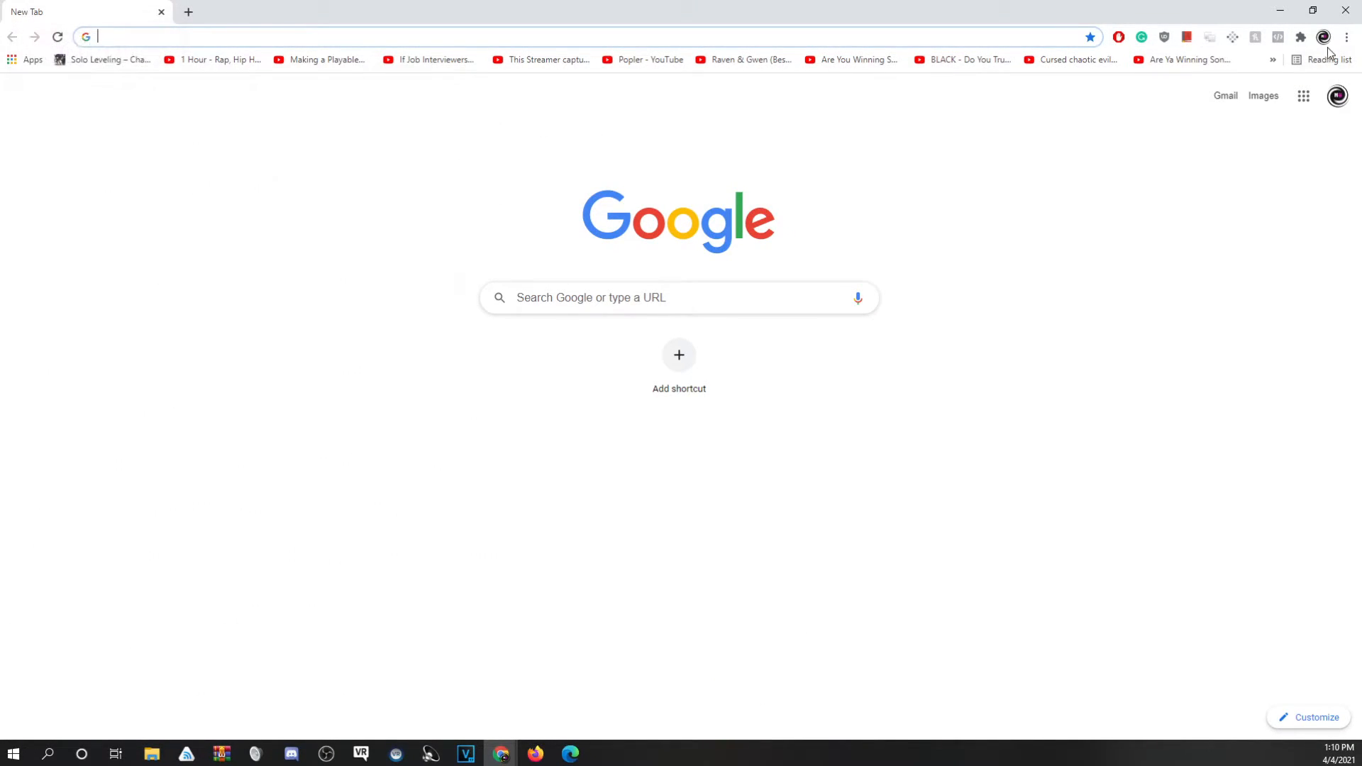
{"action": "left_click", "coordinate": [1347, 37]}
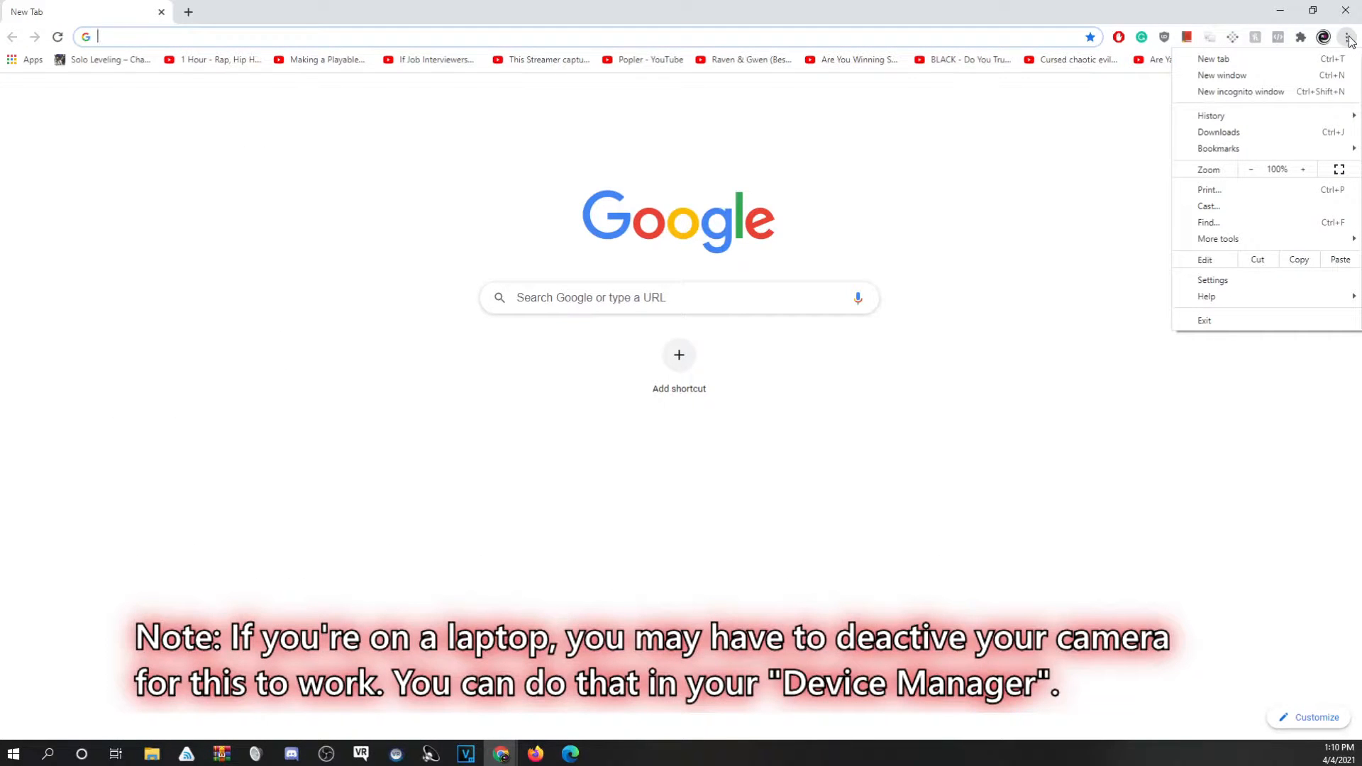
{"action": "left_click", "coordinate": [1213, 281]}
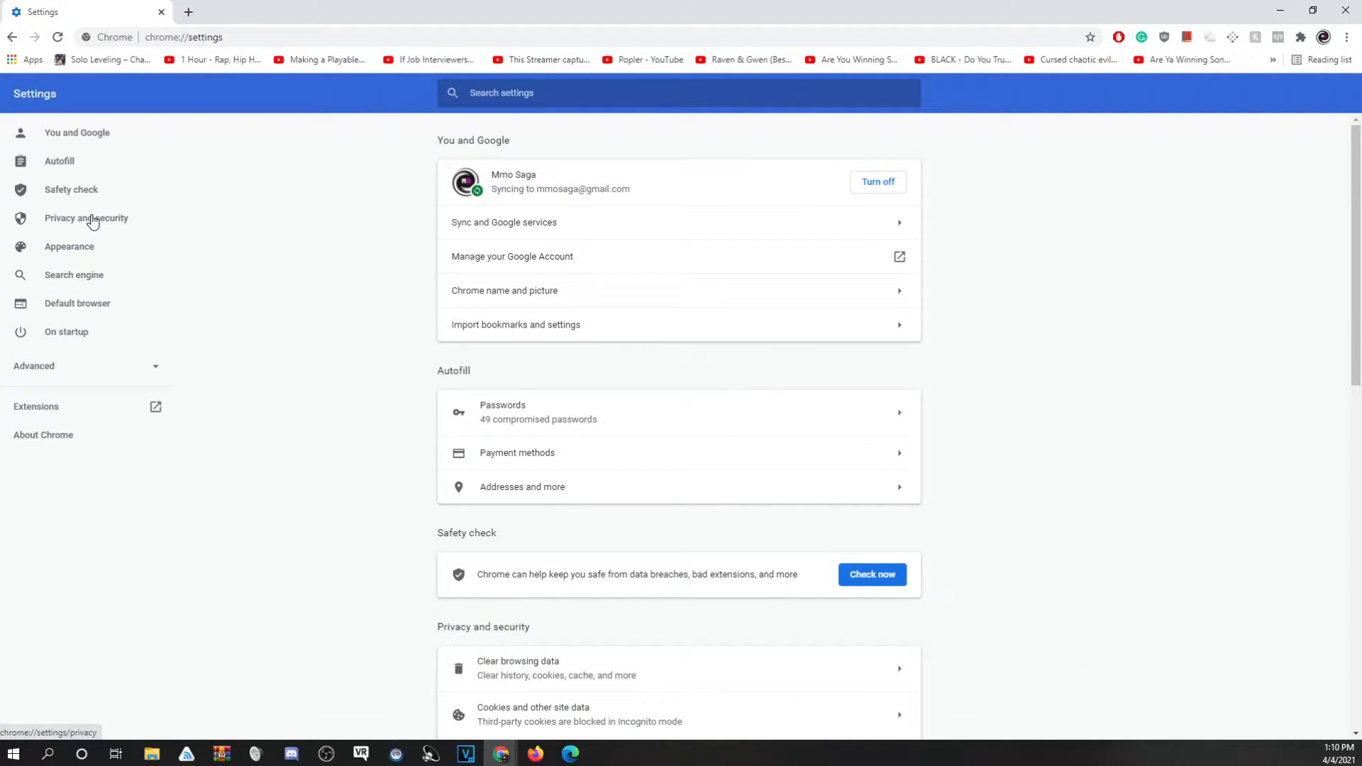
{"action": "left_click", "coordinate": [92, 222]}
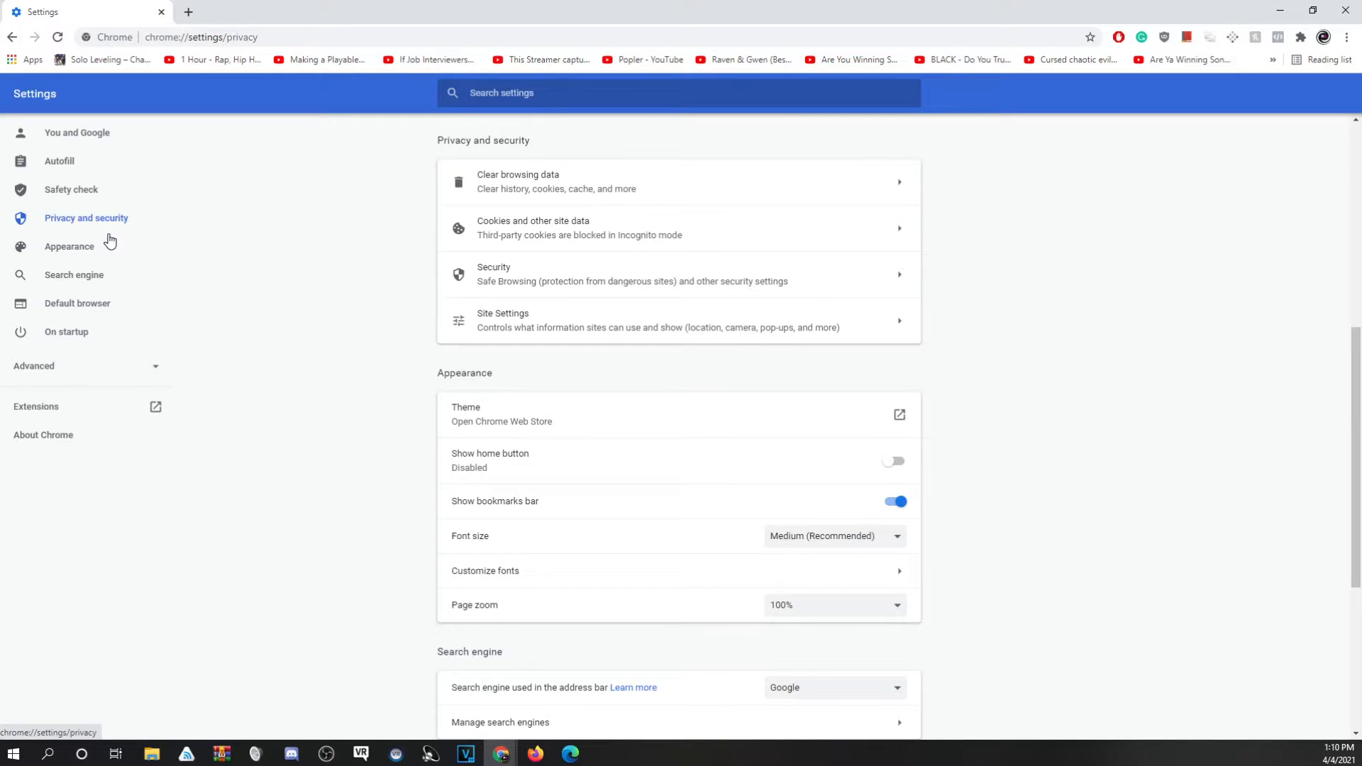
Locate Site Settings under Privacy and security and open the Camera permission page.
{"action": "scroll", "coordinate": [212, 354], "scroll_direction": "down", "scroll_amount": 5}
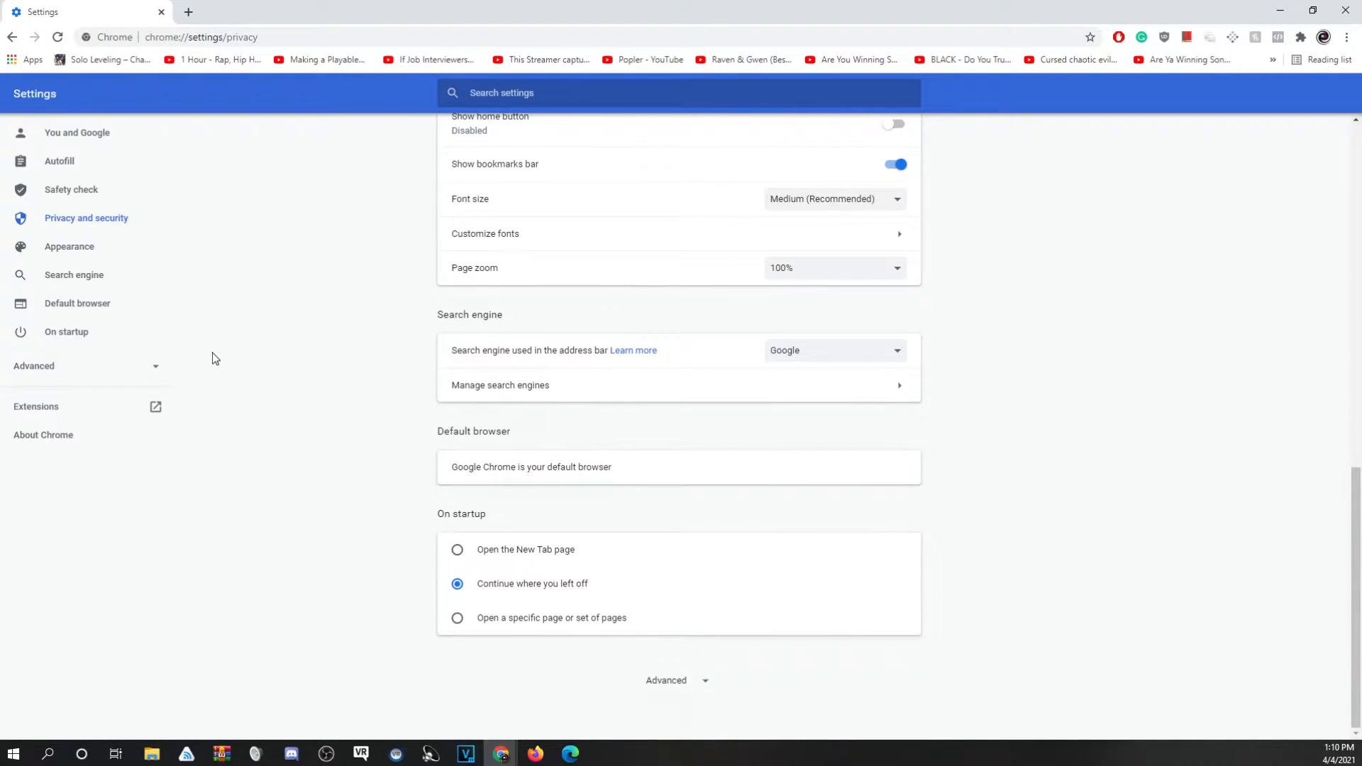
{"action": "left_click", "coordinate": [704, 680]}
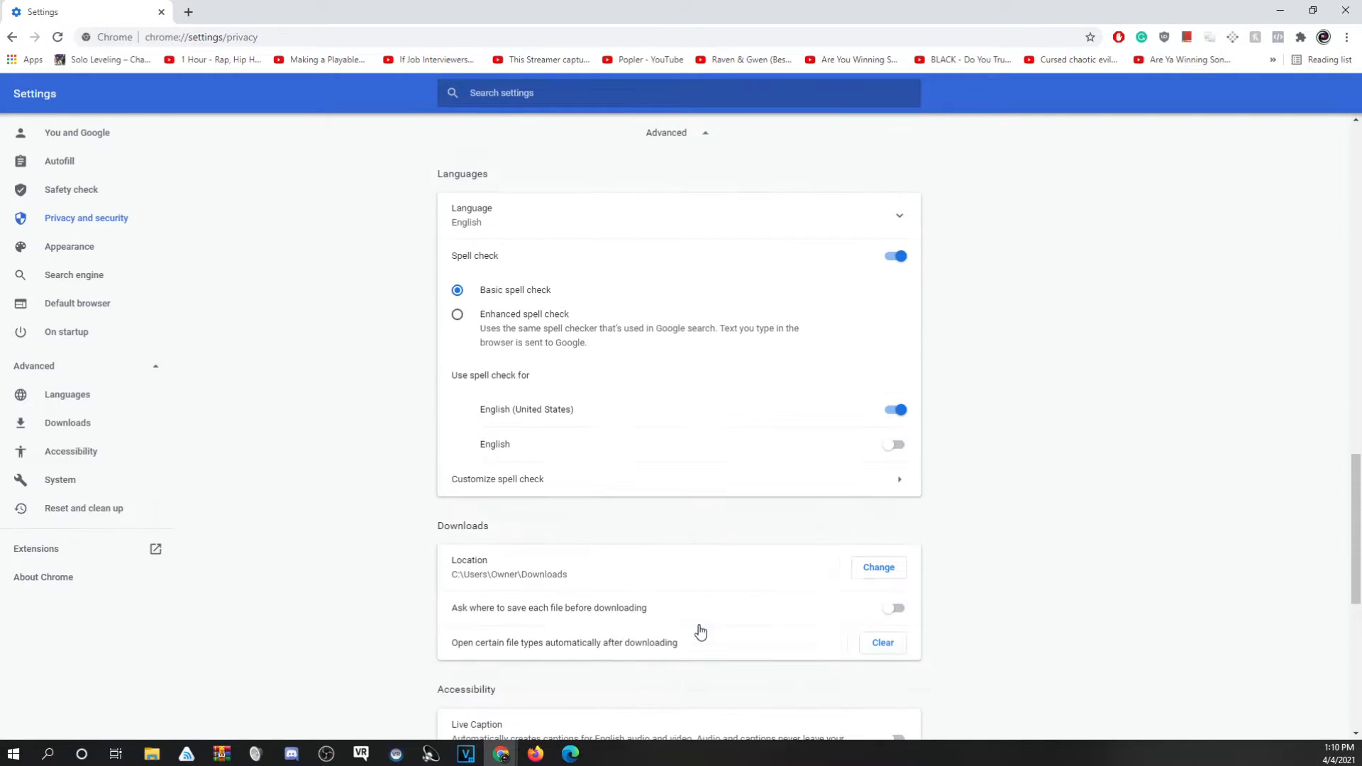
{"action": "scroll", "coordinate": [700, 630], "scroll_direction": "down", "scroll_amount": 3}
{"action": "scroll", "coordinate": [700, 631], "scroll_direction": "down", "scroll_amount": 4}
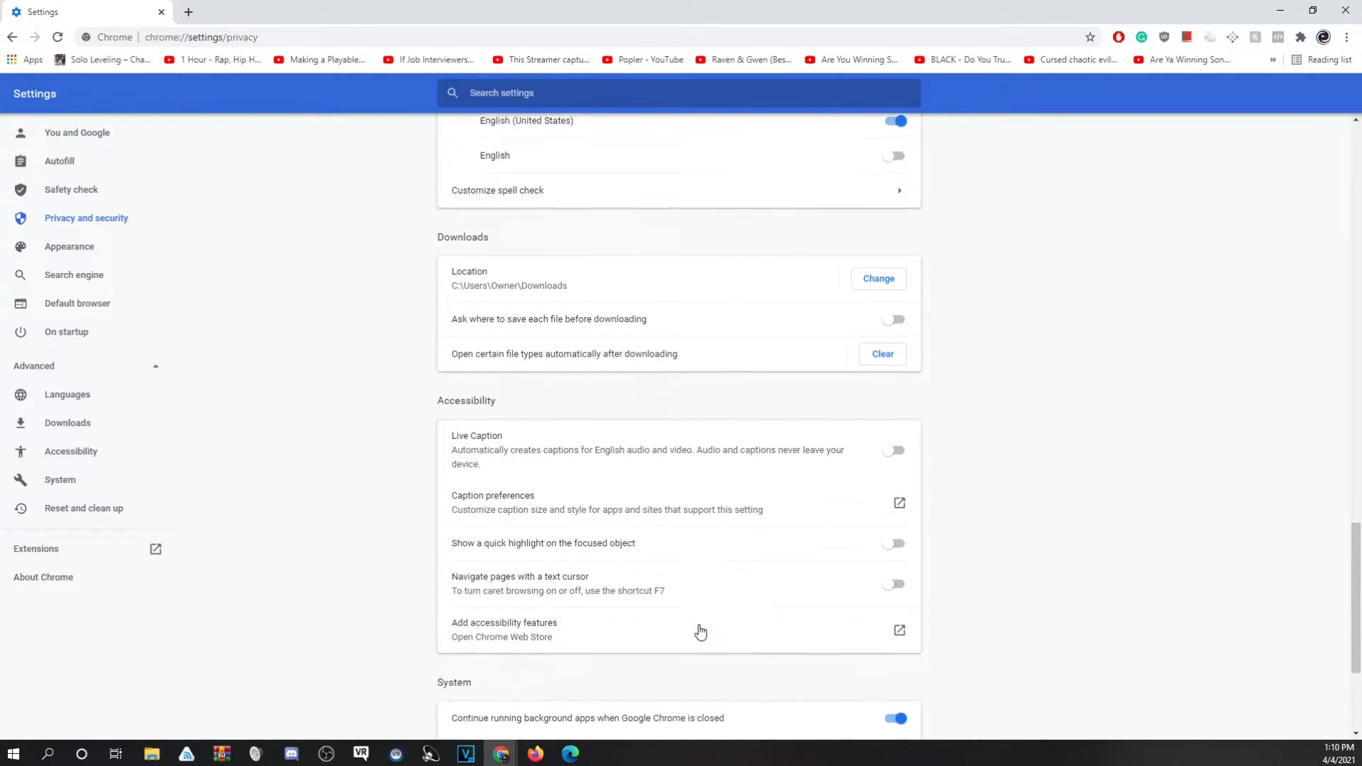
{"action": "scroll", "coordinate": [699, 624], "scroll_direction": "up", "scroll_amount": 20}
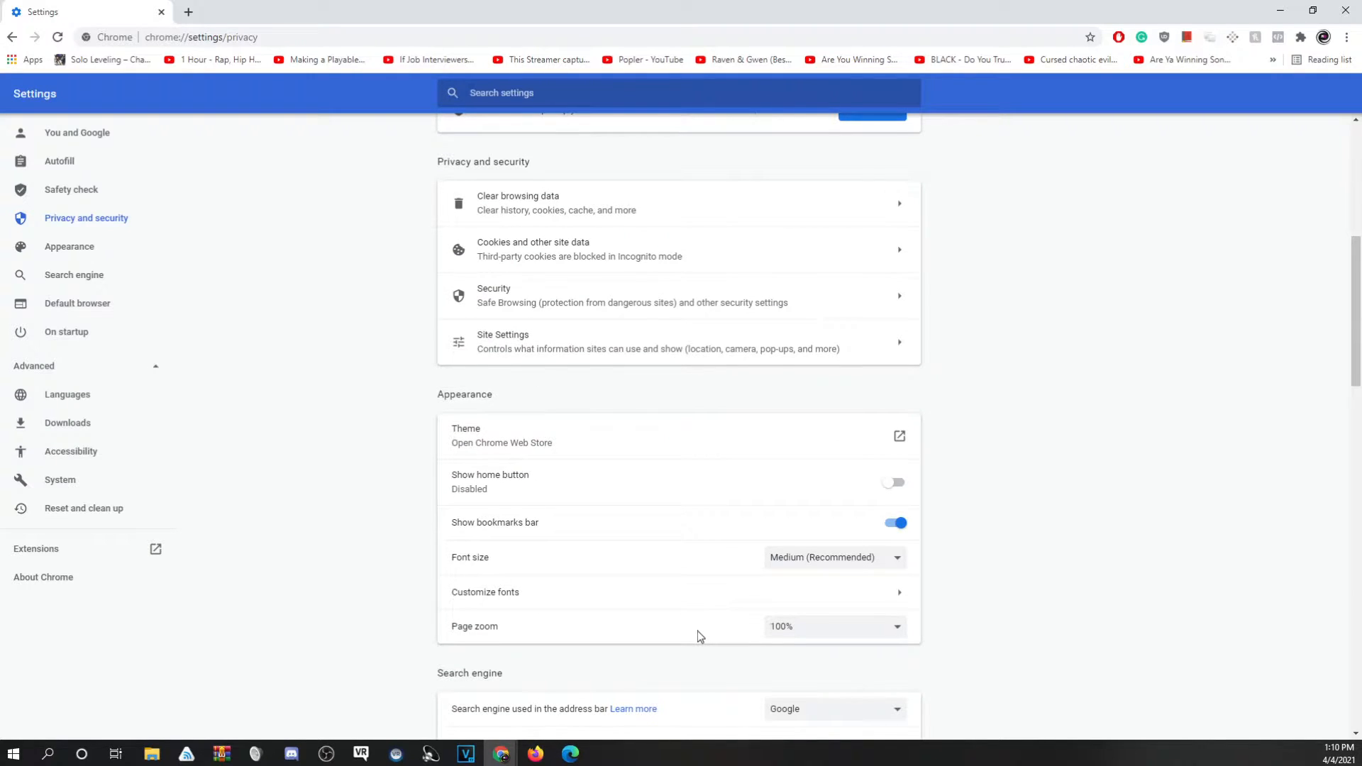
{"action": "scroll", "coordinate": [696, 632], "scroll_direction": "up", "scroll_amount": 6}
{"action": "scroll", "coordinate": [709, 617], "scroll_direction": "down", "scroll_amount": 4}
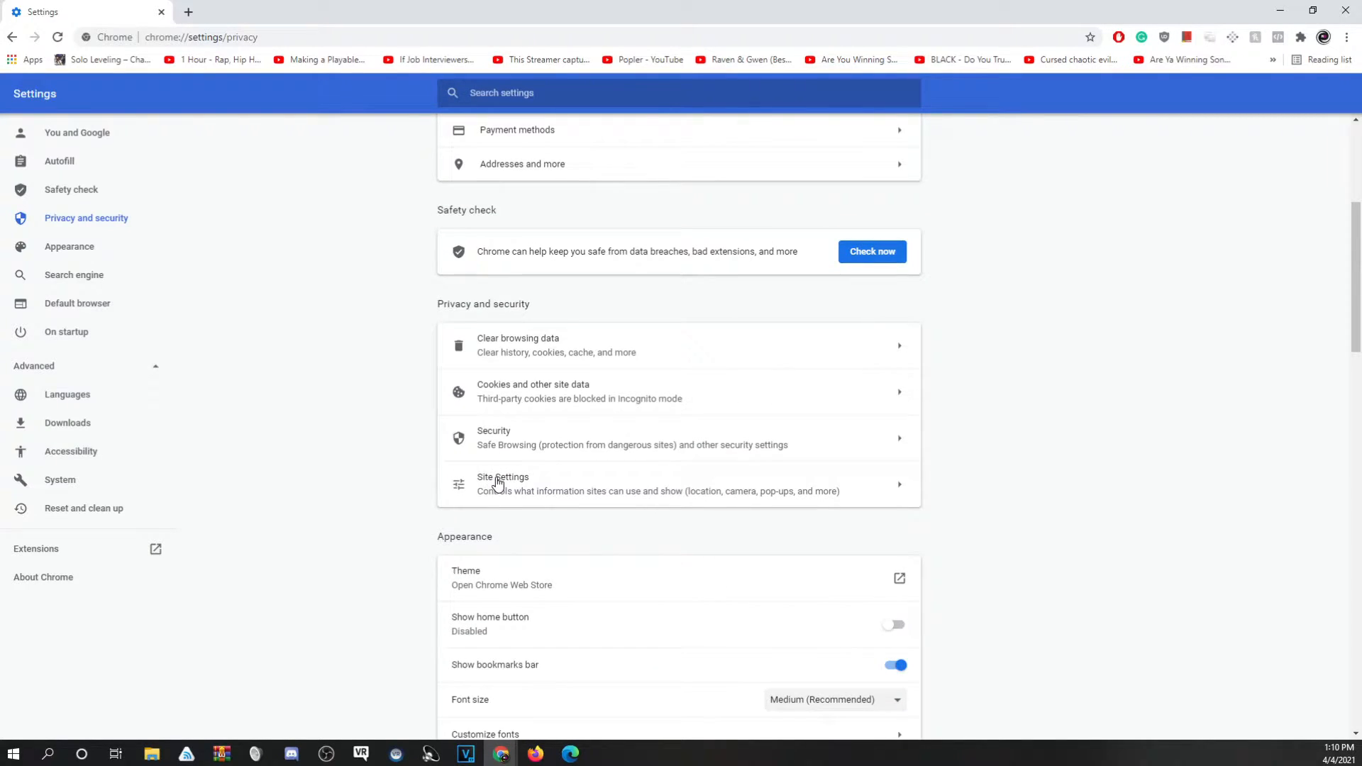
{"action": "left_click", "coordinate": [899, 486]}
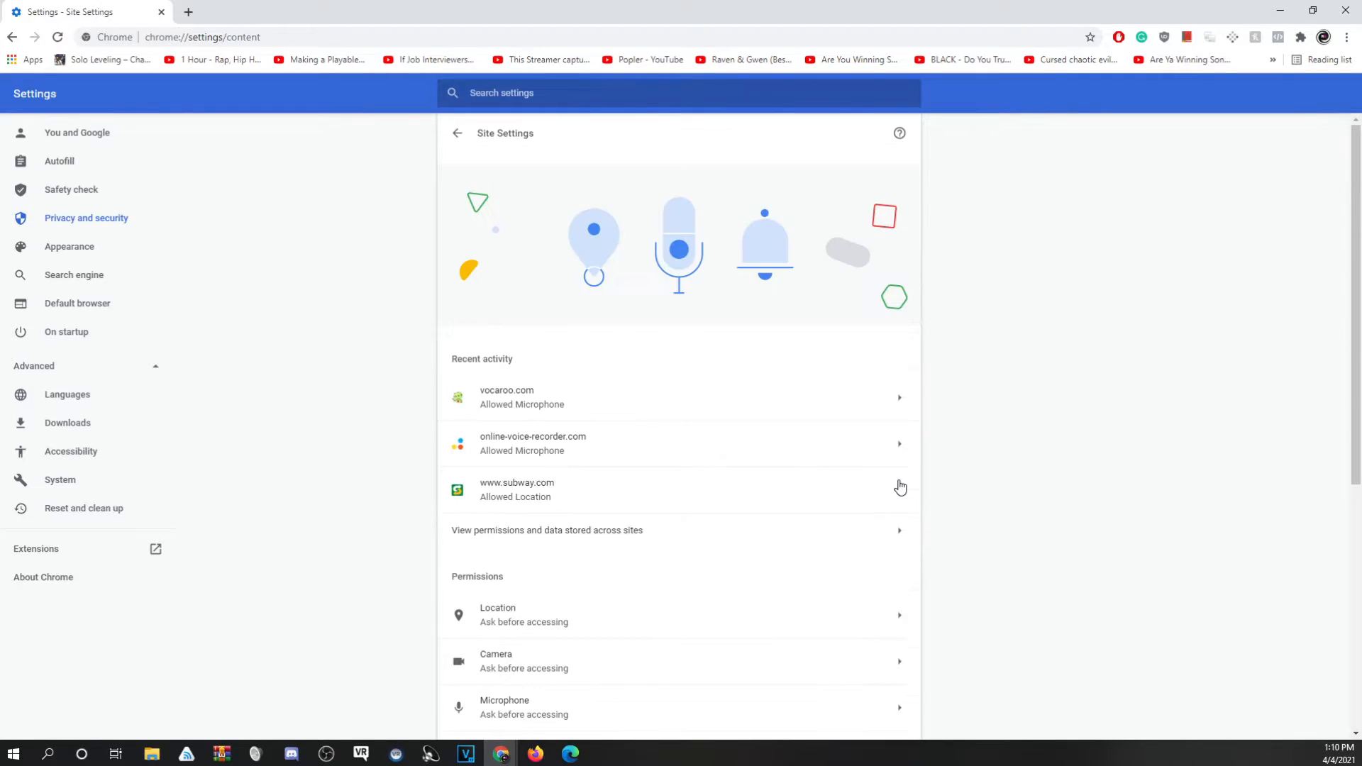
{"action": "scroll", "coordinate": [799, 577], "scroll_direction": "down", "scroll_amount": 4}
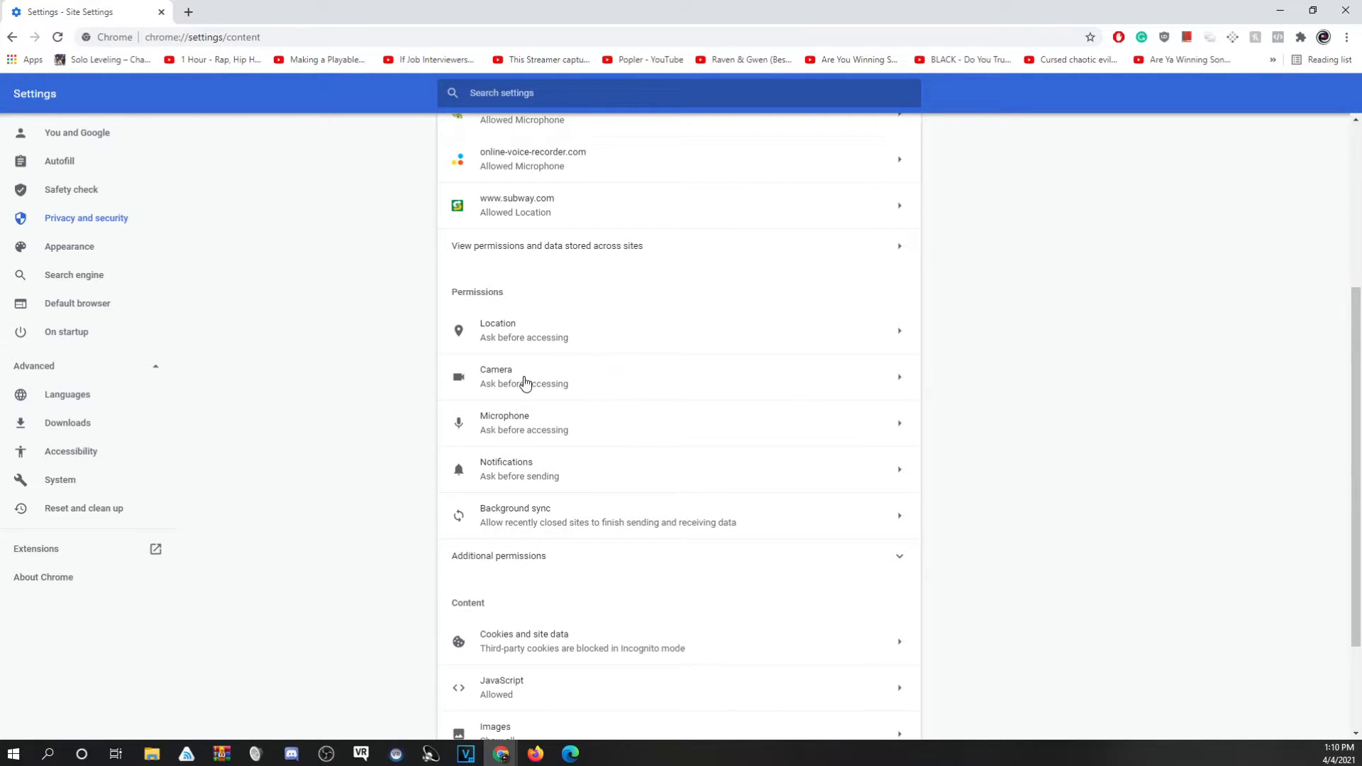
{"action": "left_click", "coordinate": [897, 383]}
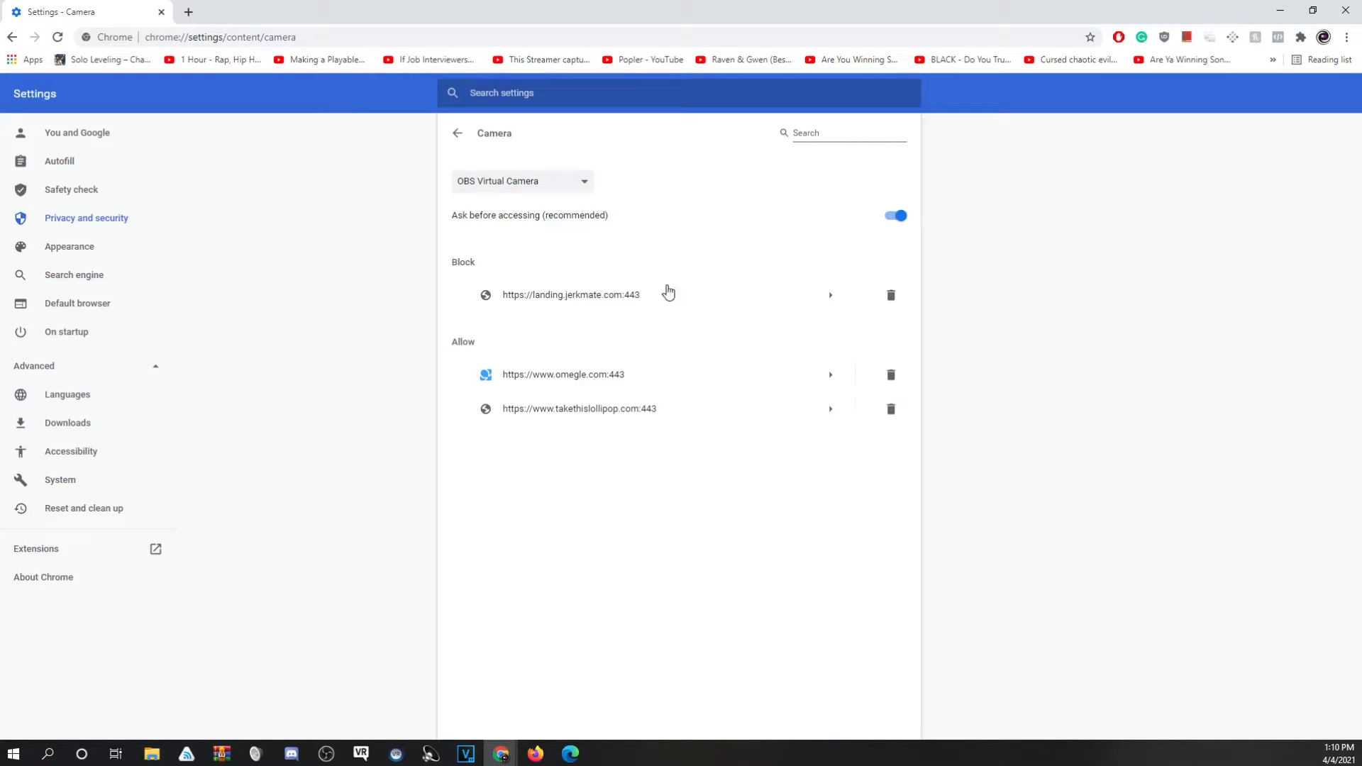
Select OBS Virtual Camera as the browser's camera and return to Site Settings.
{"action": "left_click", "coordinate": [596, 188]}
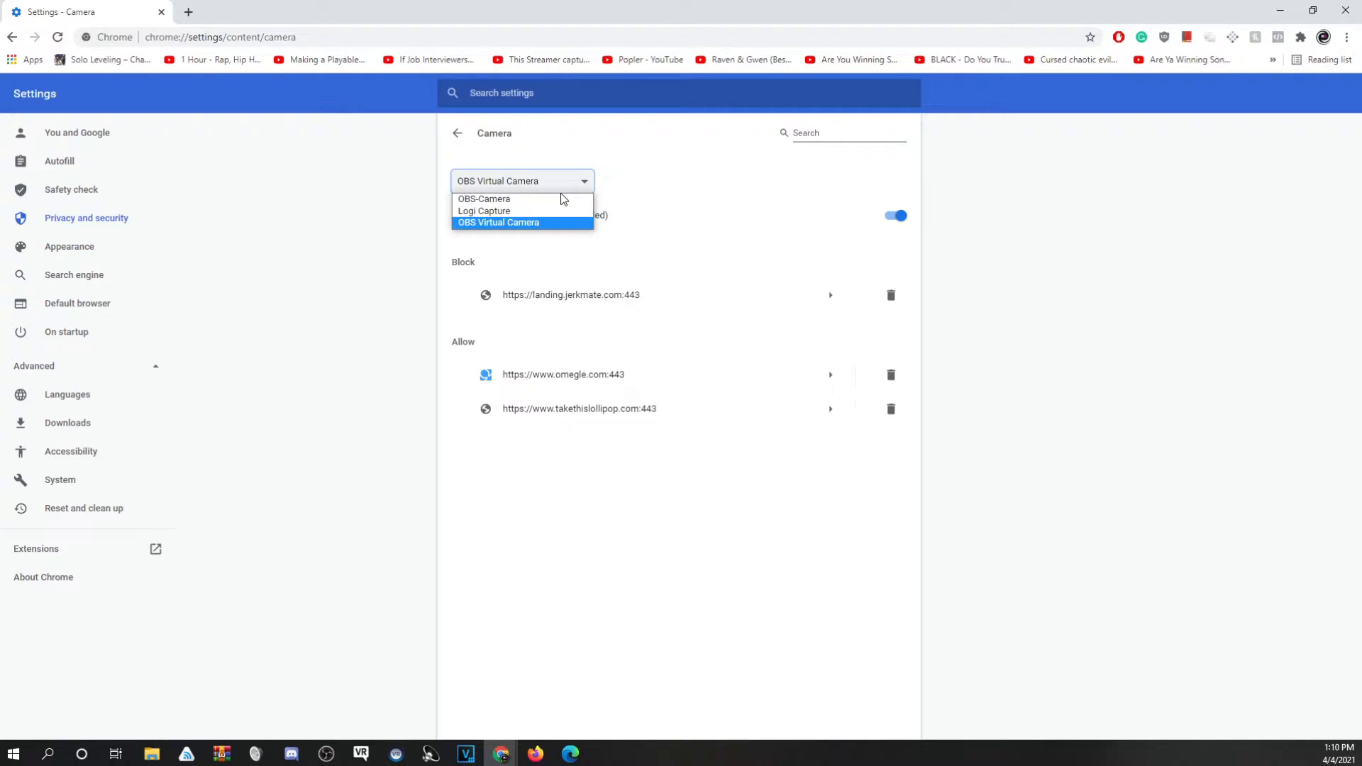
{"action": "left_click", "coordinate": [475, 224]}
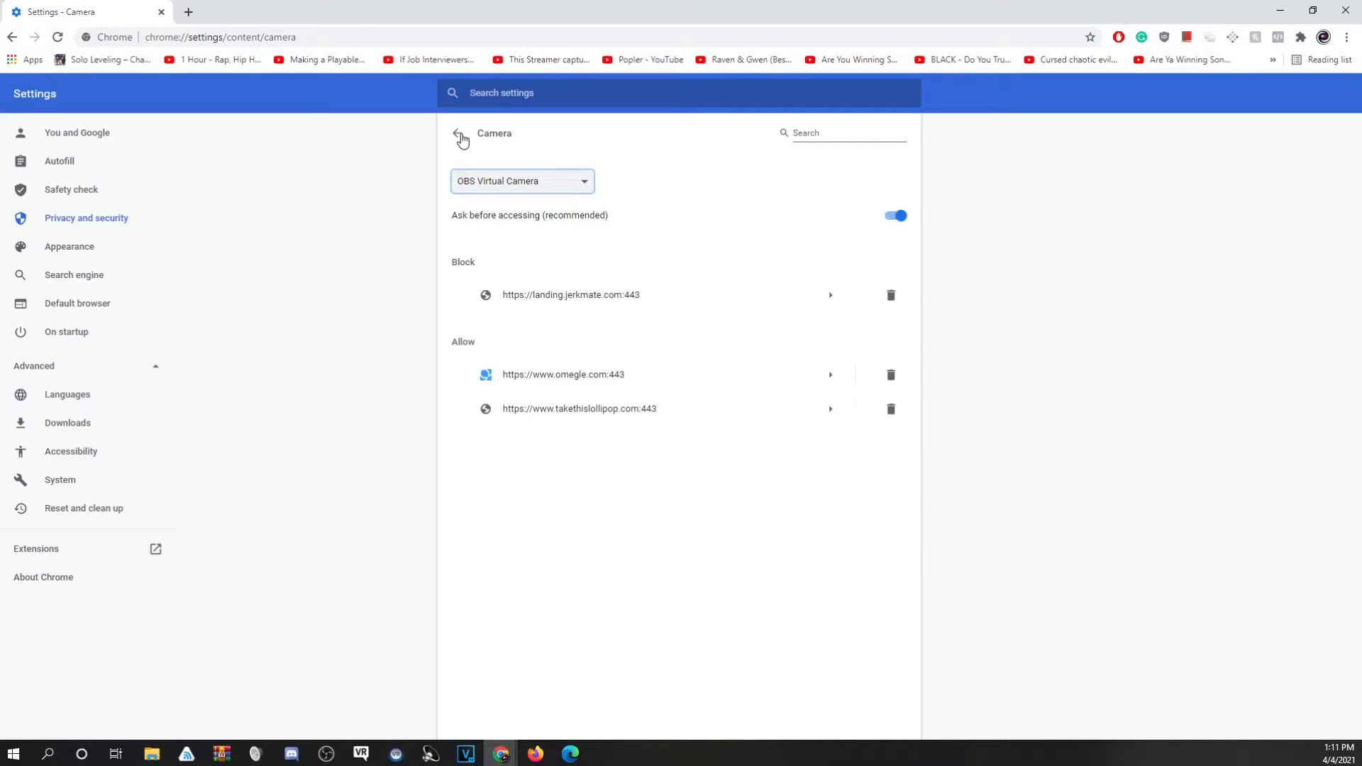
{"action": "left_click", "coordinate": [460, 137]}
Open the Microphone permission page and examine the available microphone devices, keeping the default Antlion Wireless Microphone.
{"action": "scroll", "coordinate": [596, 504], "scroll_direction": "down", "scroll_amount": 4}
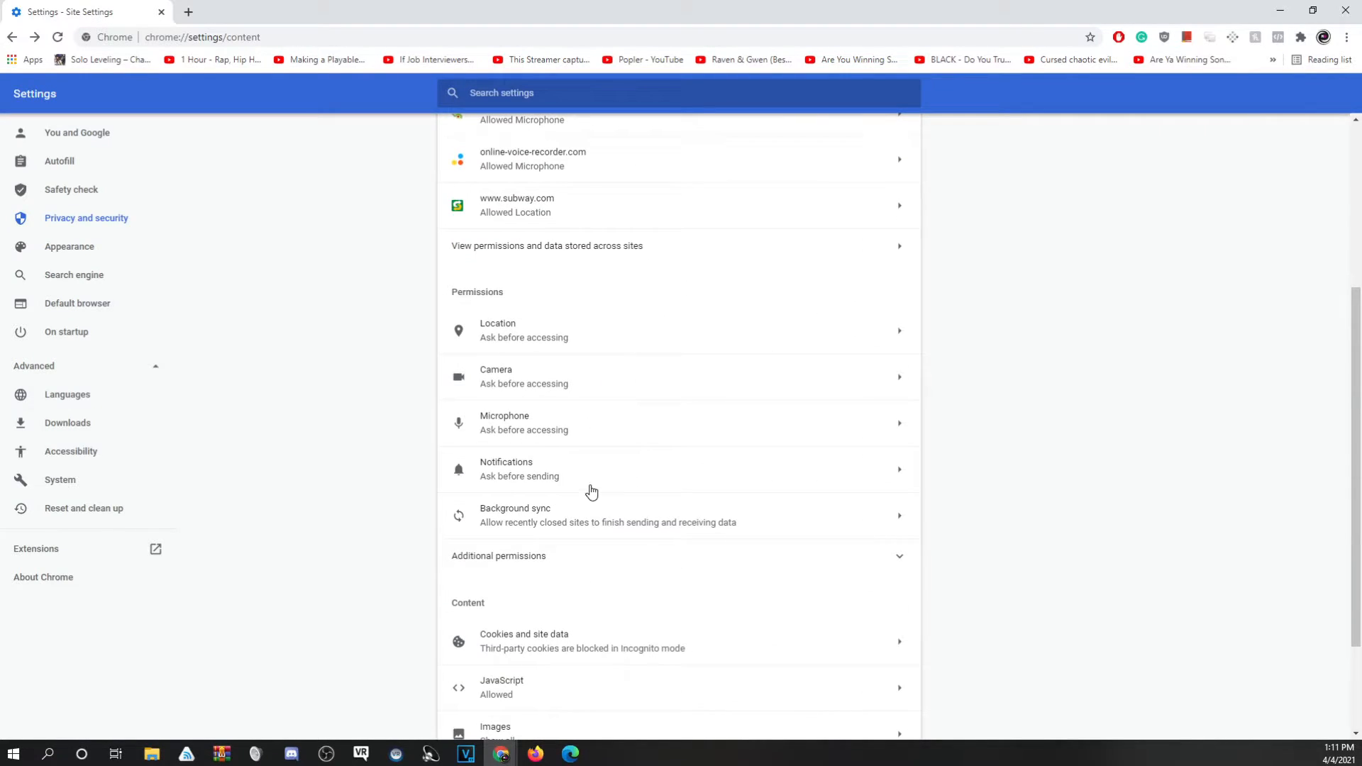
{"action": "left_click", "coordinate": [896, 425]}
{"action": "left_click", "coordinate": [587, 183]}
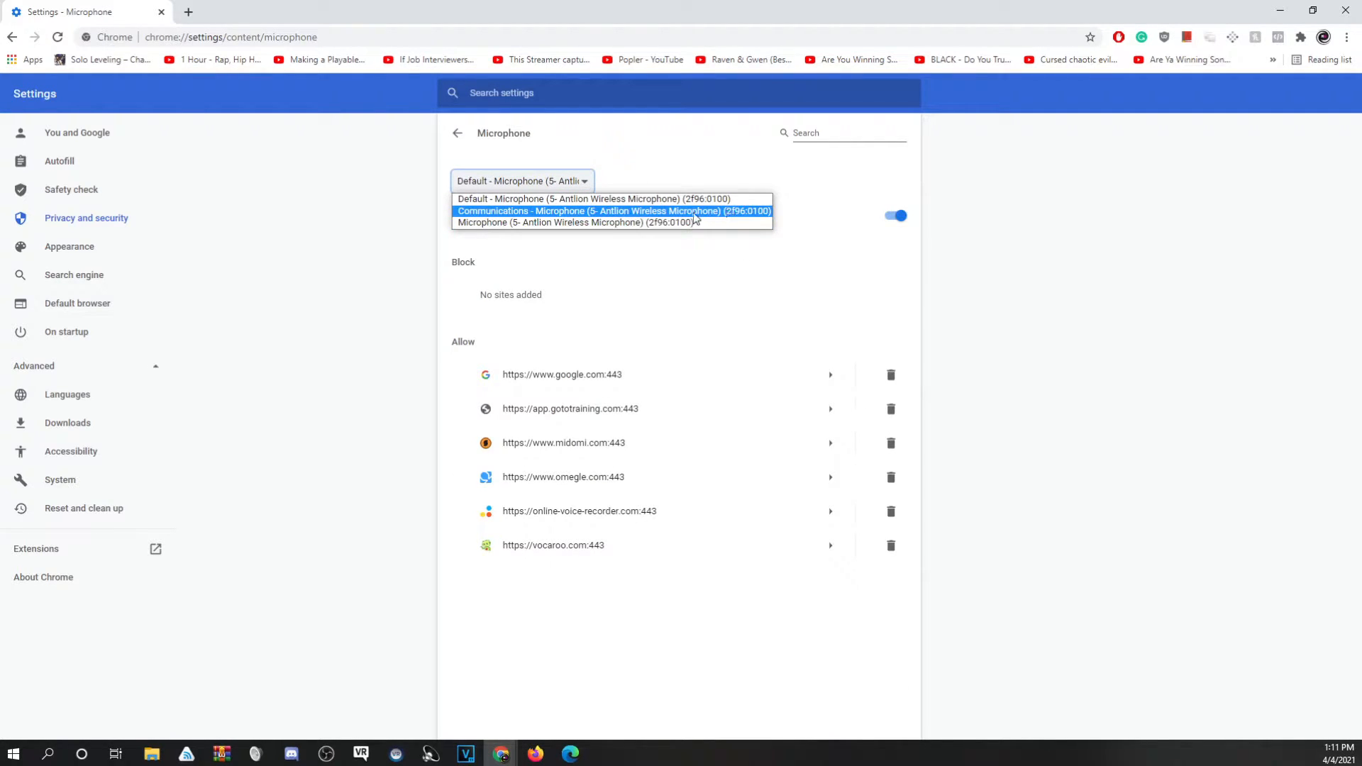
{"action": "left_click", "coordinate": [414, 181]}
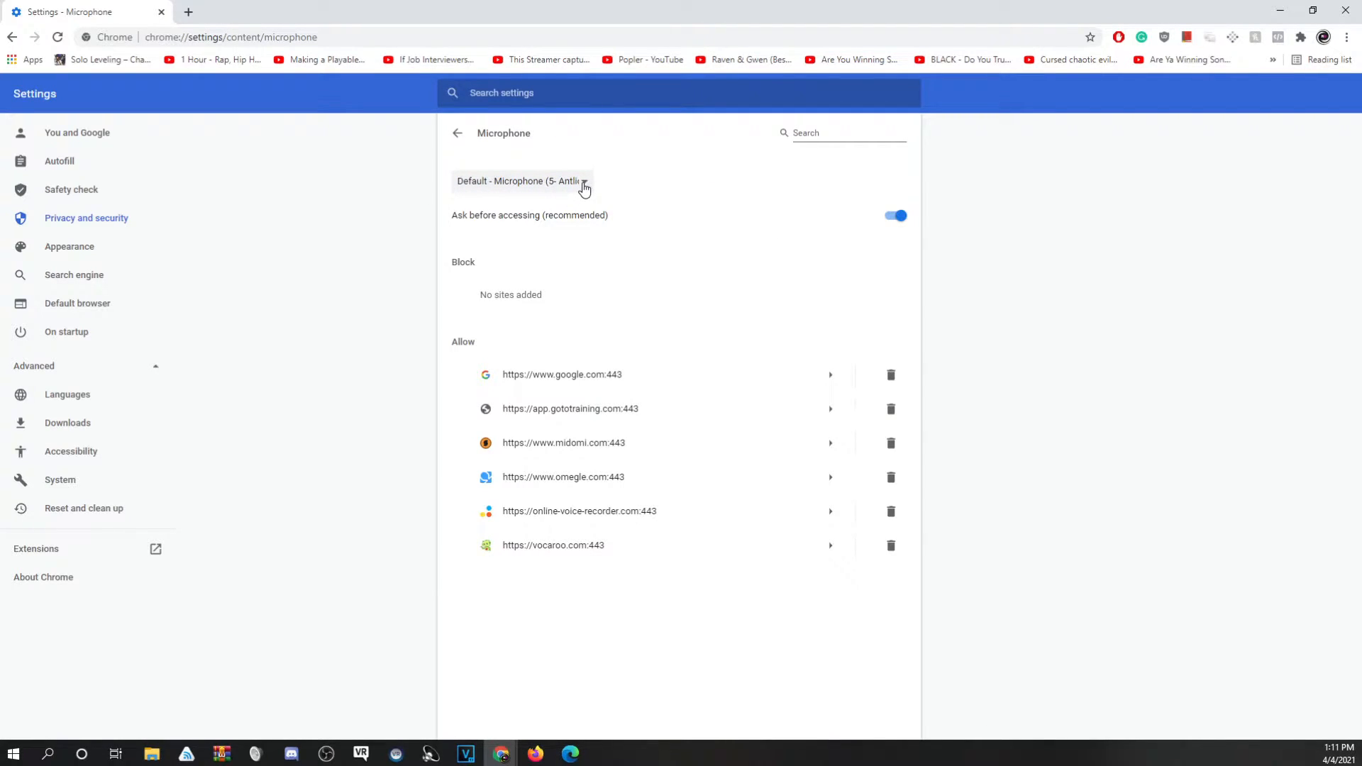
{"action": "left_click", "coordinate": [584, 185]}
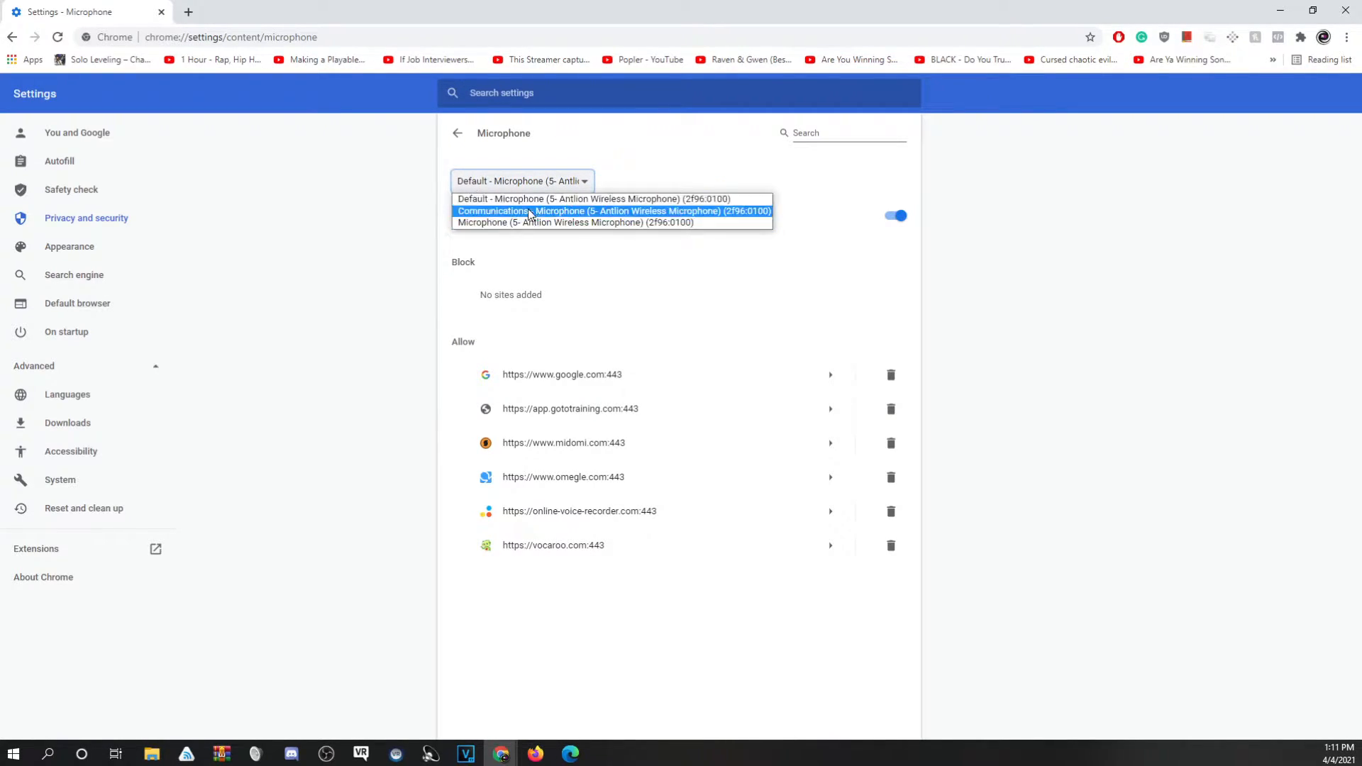
{"action": "left_click", "coordinate": [325, 202]}
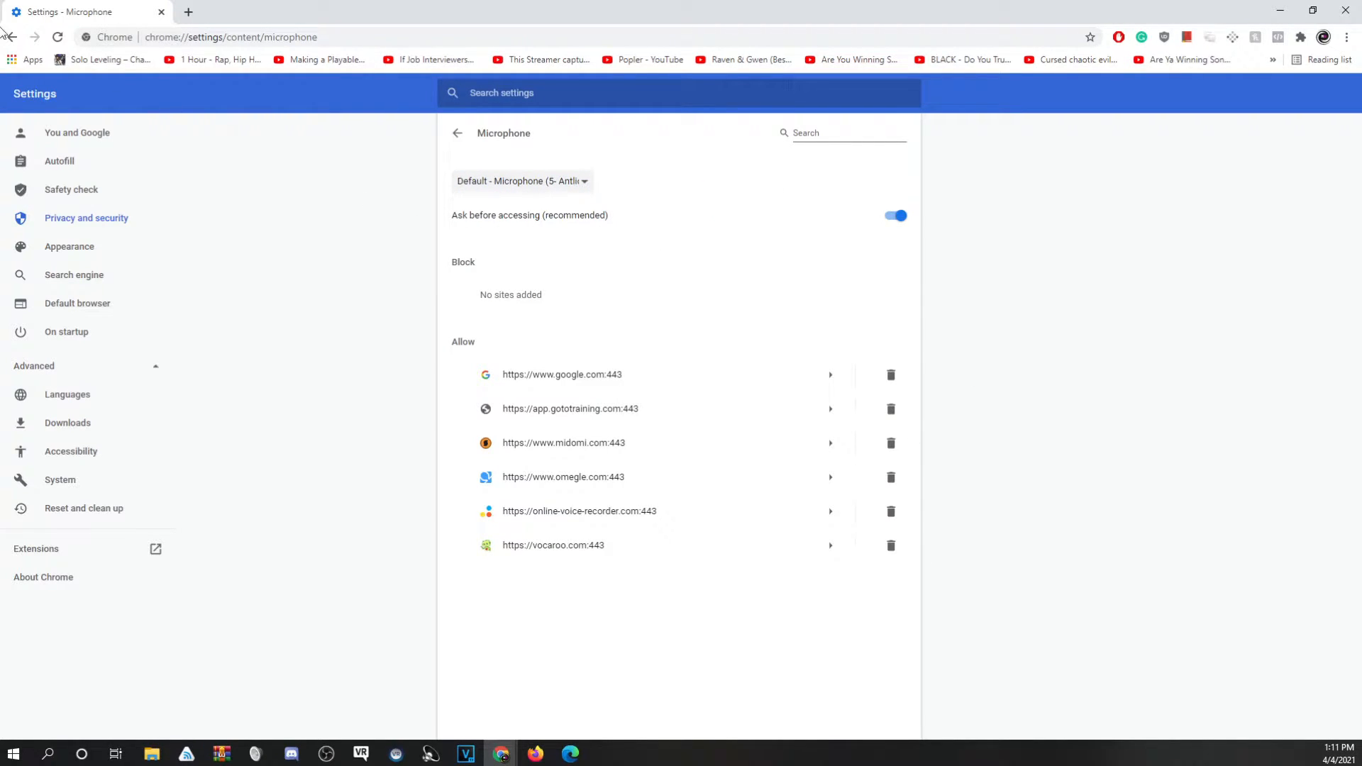
Leave the microphone settings, open omegle.com in the same tab and try to start a video chat.
{"action": "left_click", "coordinate": [456, 134]}
{"action": "left_click", "coordinate": [301, 36]}
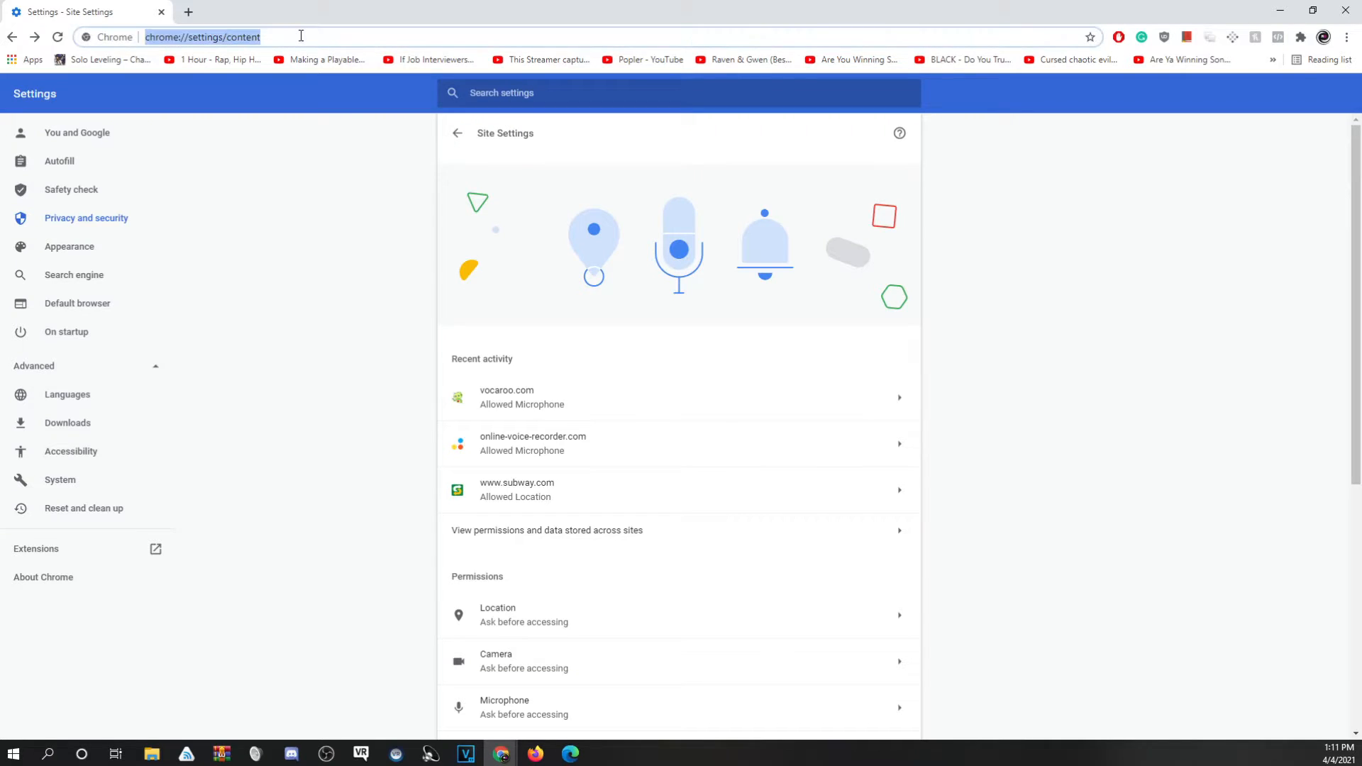
{"action": "type", "text": "omegle"}
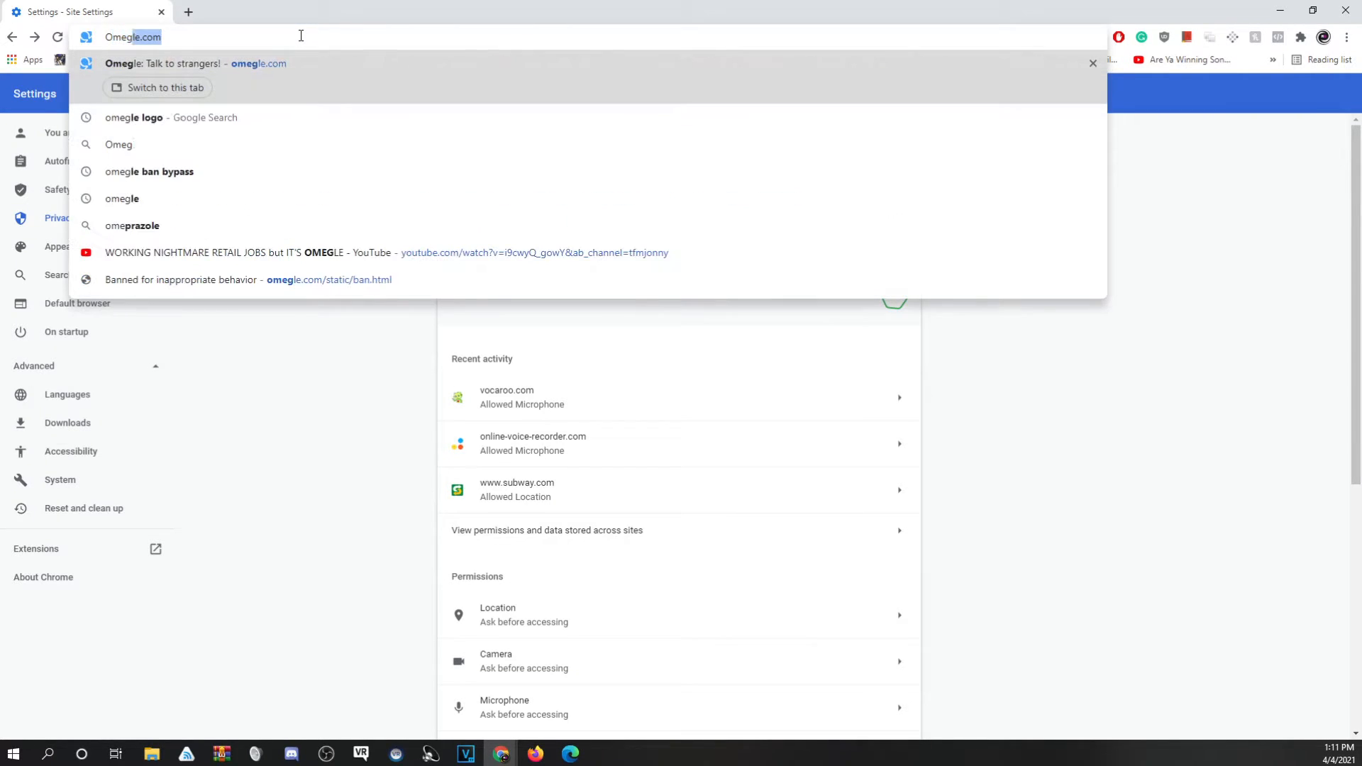
{"action": "key", "text": "Return"}
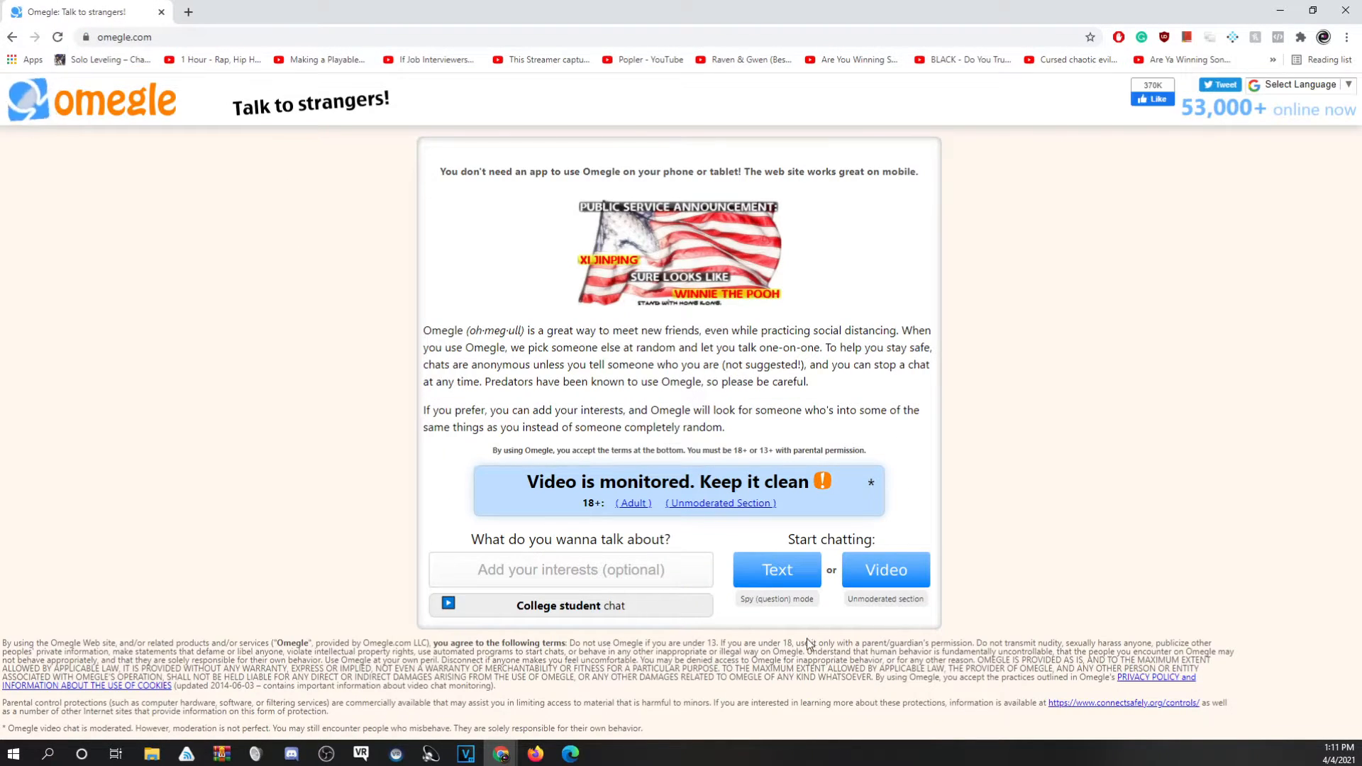
{"action": "left_click", "coordinate": [893, 572]}
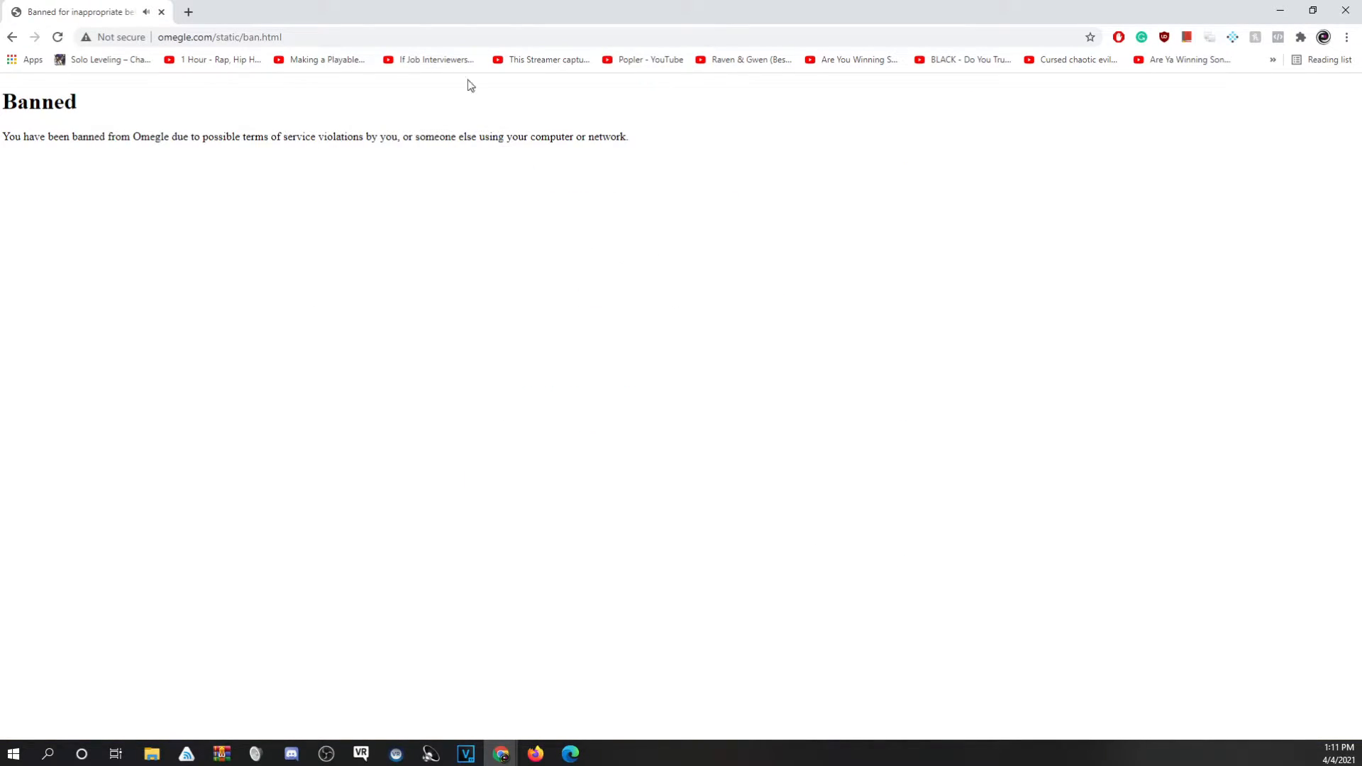
{"action": "left_click", "coordinate": [18, 35]}
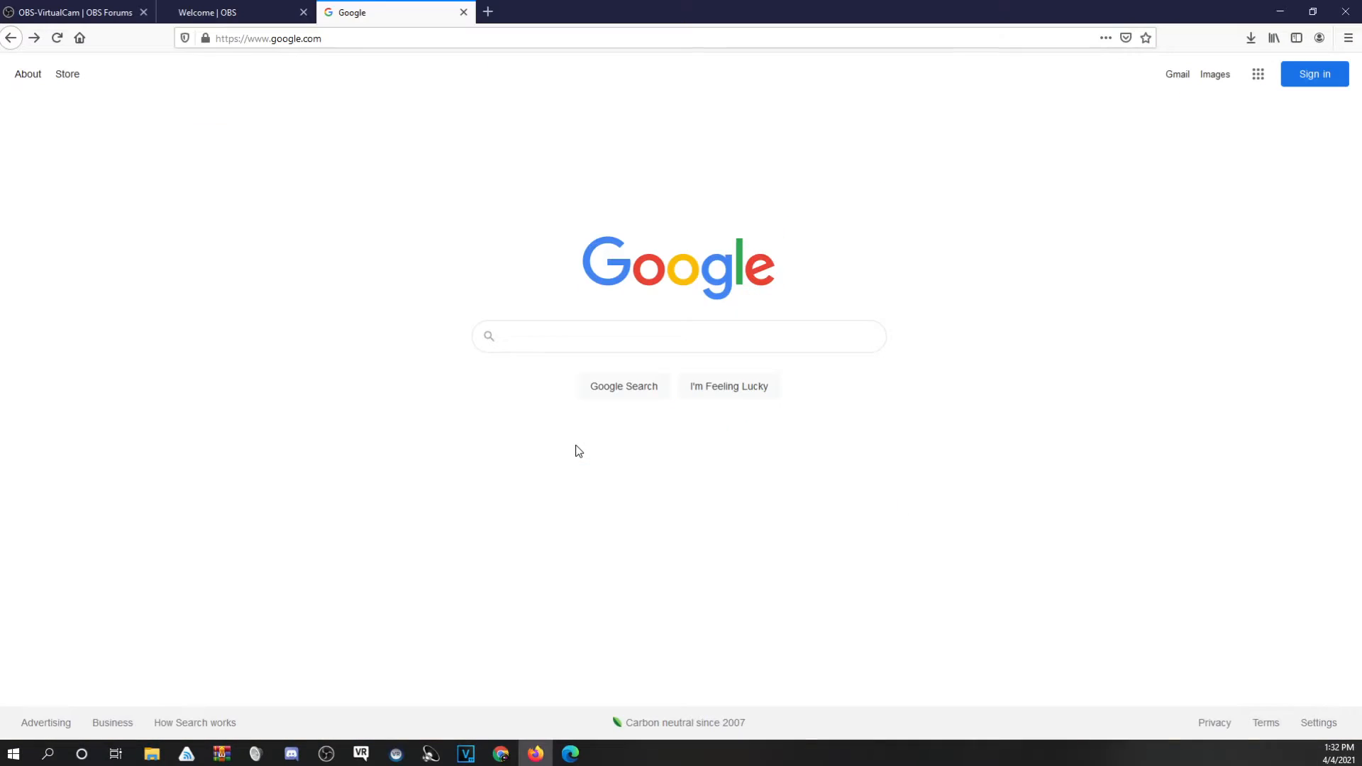
In the Firefox window, go to omegle.com and start a video chat.
{"action": "left_click", "coordinate": [369, 36]}
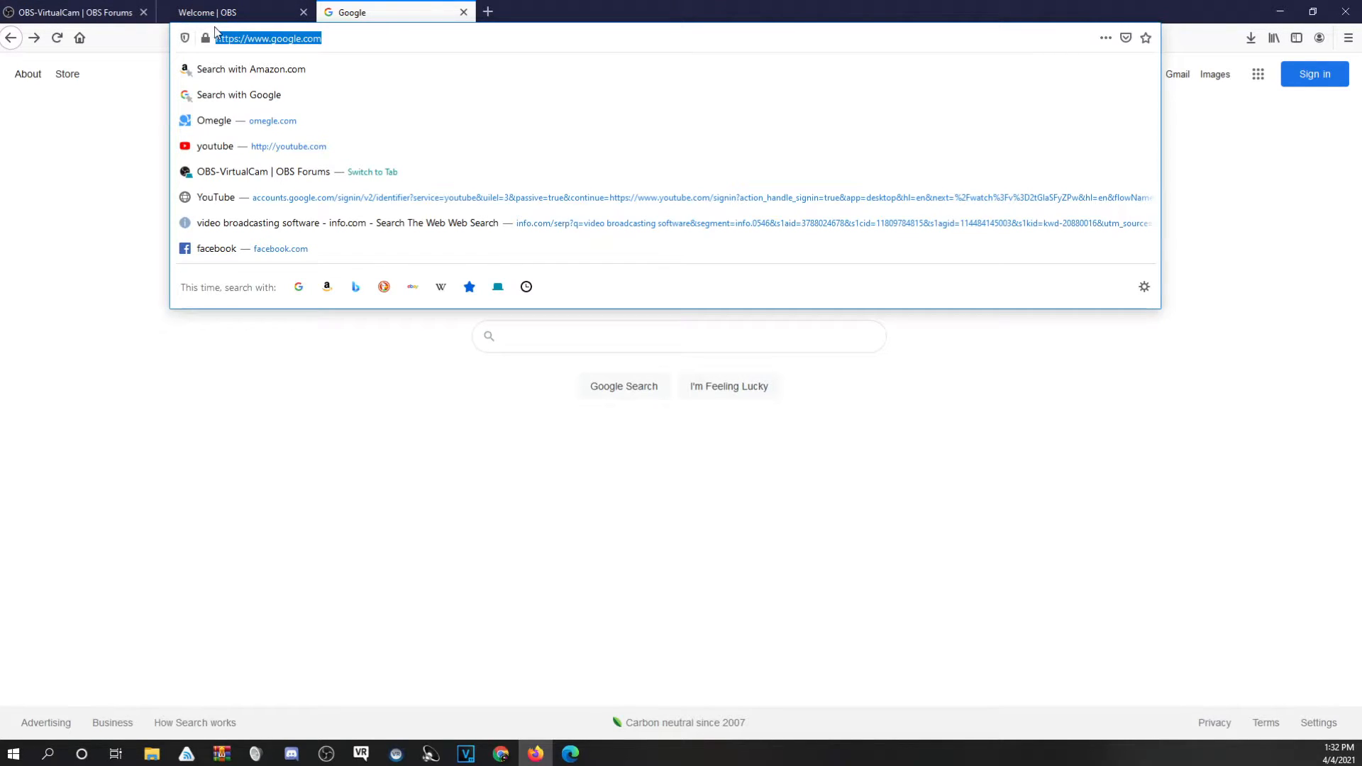
{"action": "type", "text": "omegle.com/"}
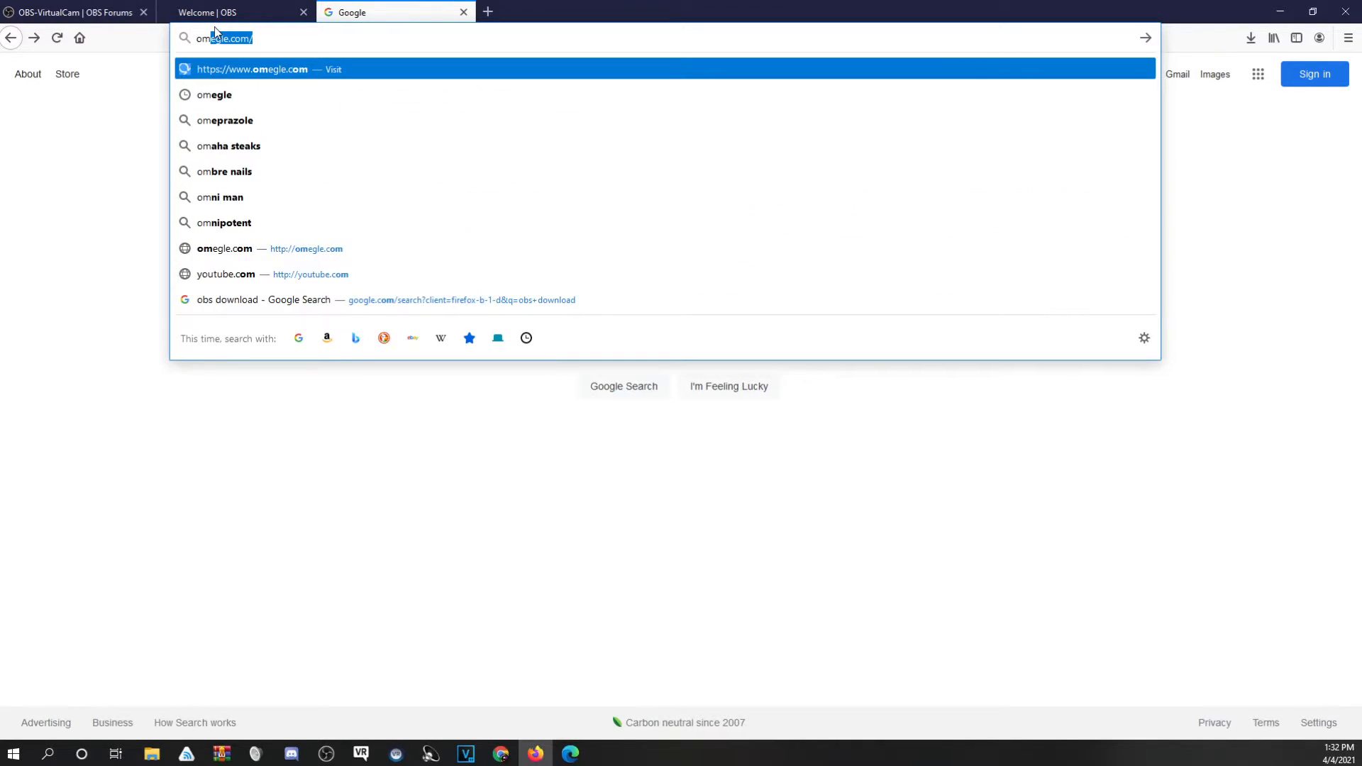
{"action": "key", "text": "Return"}
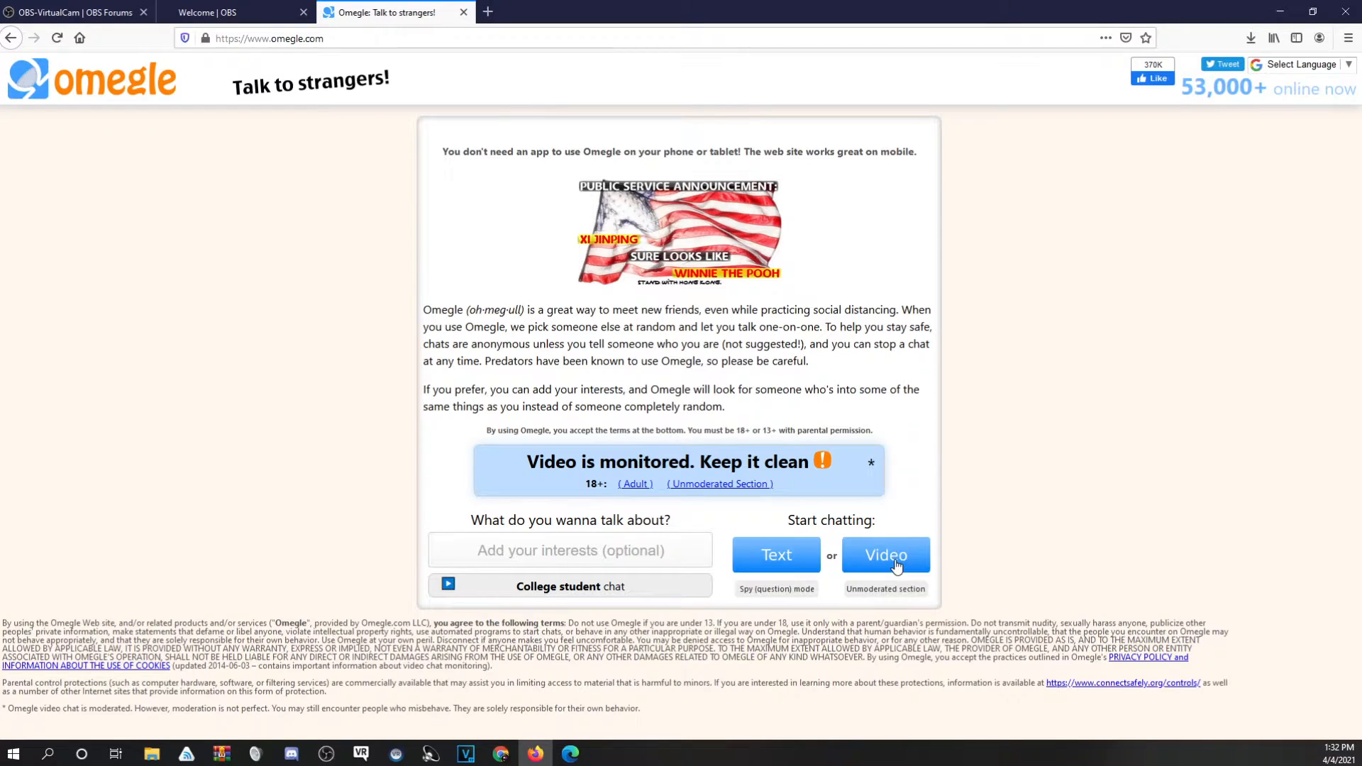
{"action": "left_click", "coordinate": [887, 555]}
Allow Omegle to use OBS Virtual Camera and the Antlion Wireless Microphone in the permission request.
{"action": "left_click", "coordinate": [357, 111]}
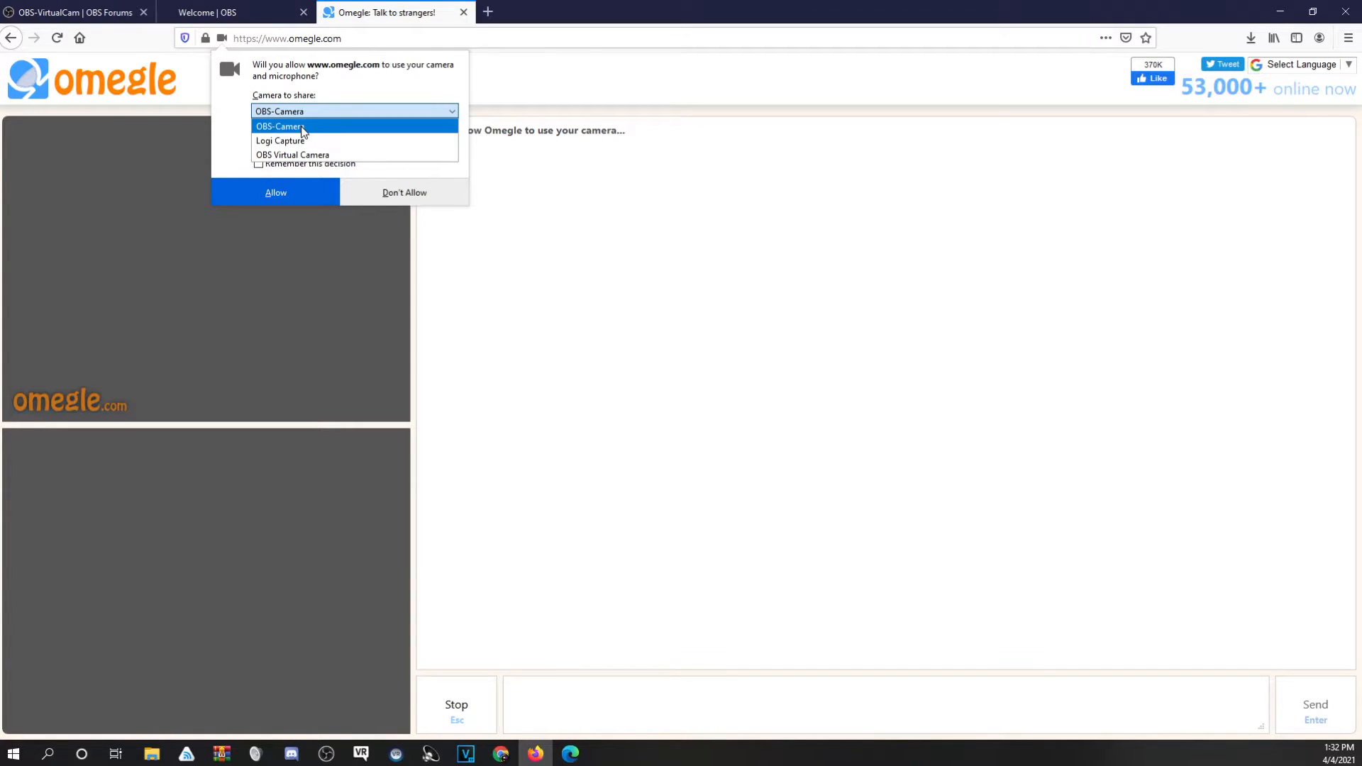
{"action": "left_click", "coordinate": [281, 155]}
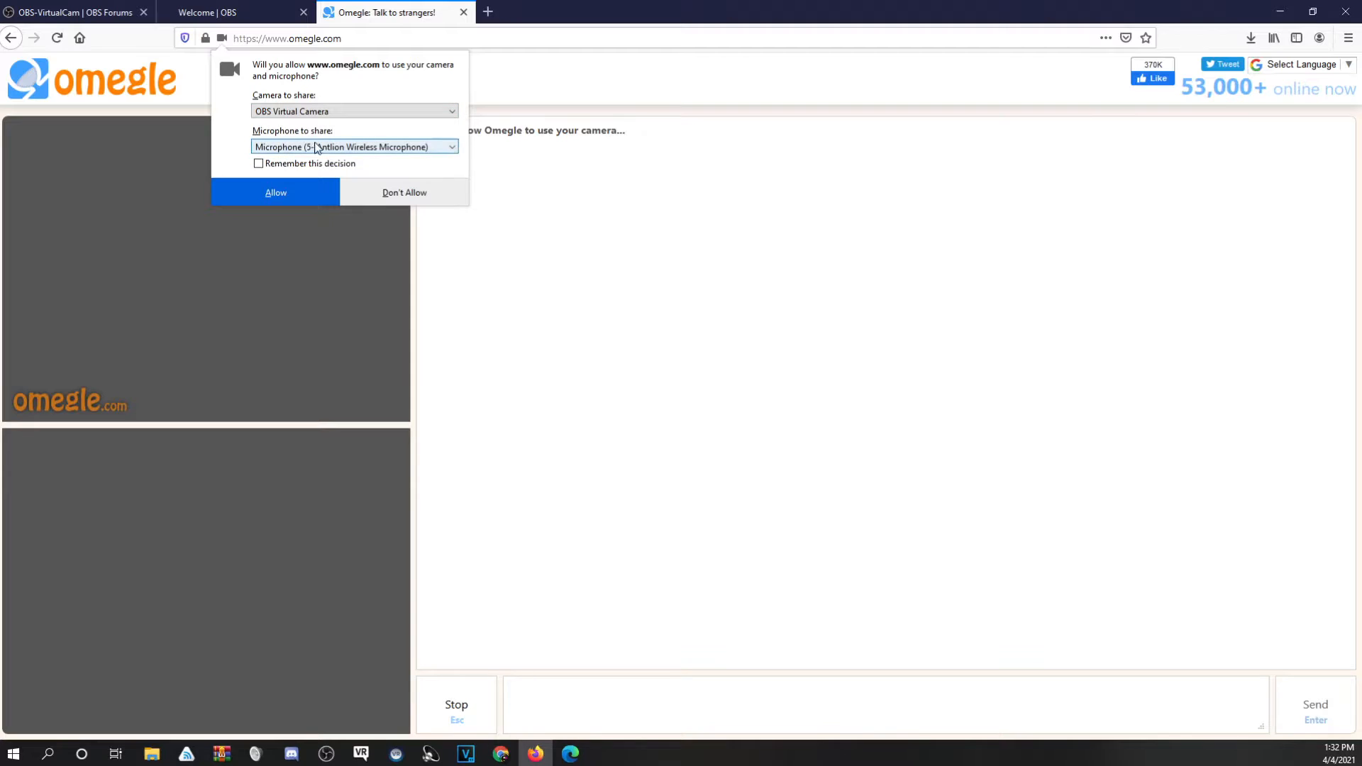
{"action": "left_click", "coordinate": [325, 148]}
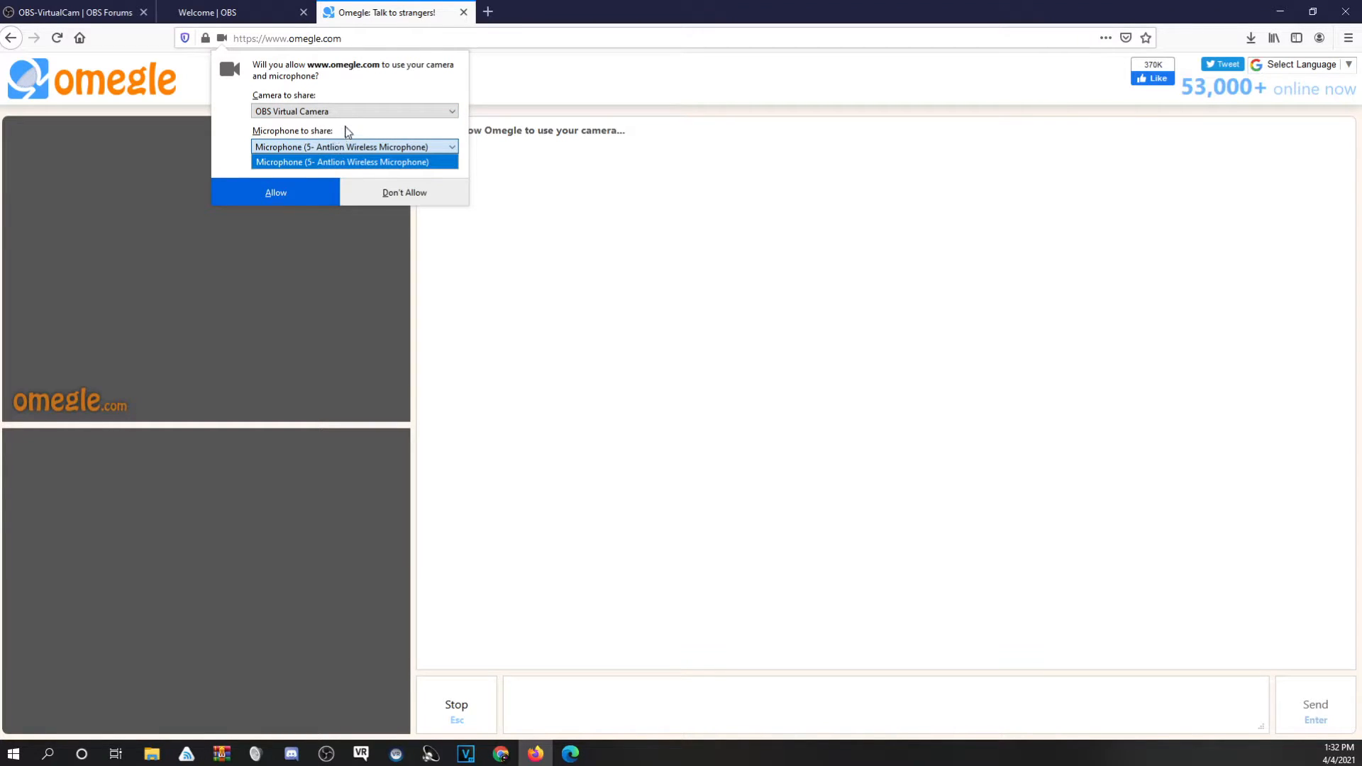
{"action": "left_click", "coordinate": [314, 139]}
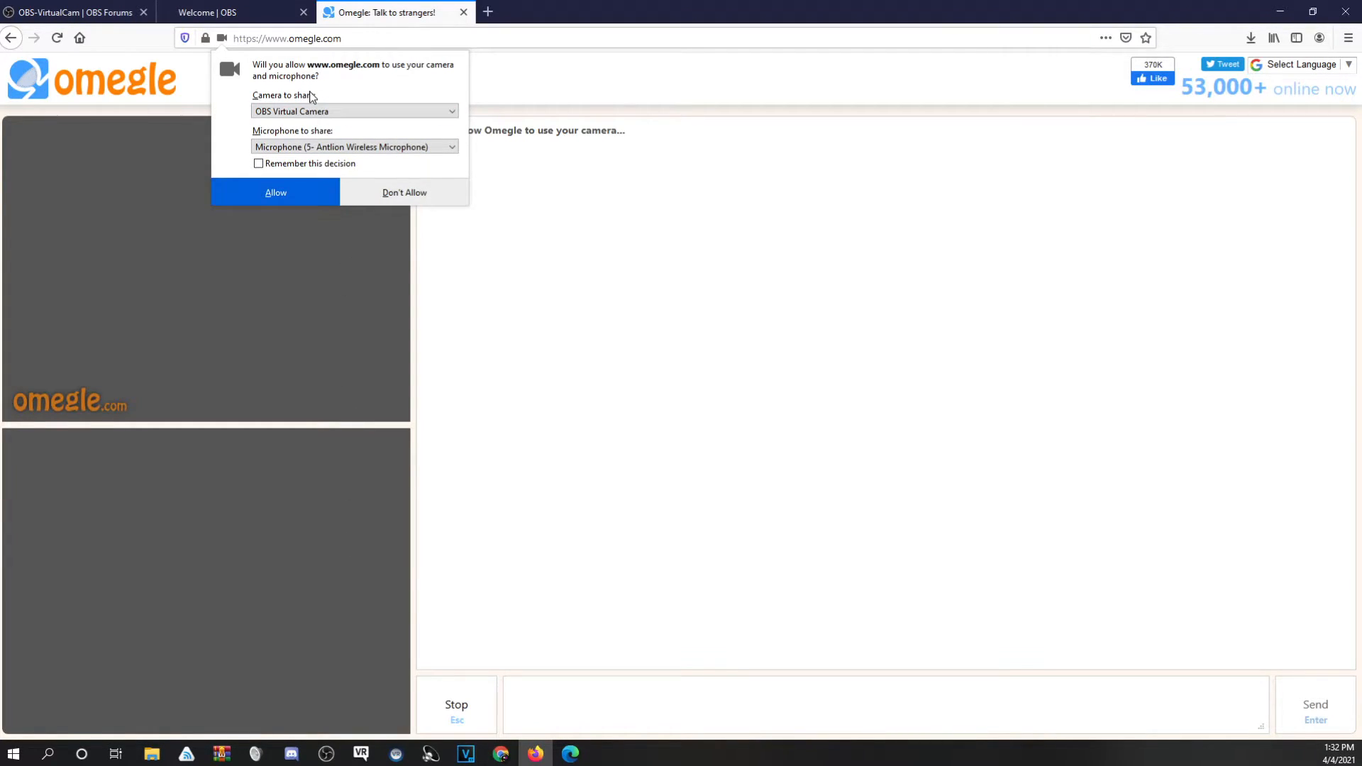
{"action": "left_click", "coordinate": [282, 193]}
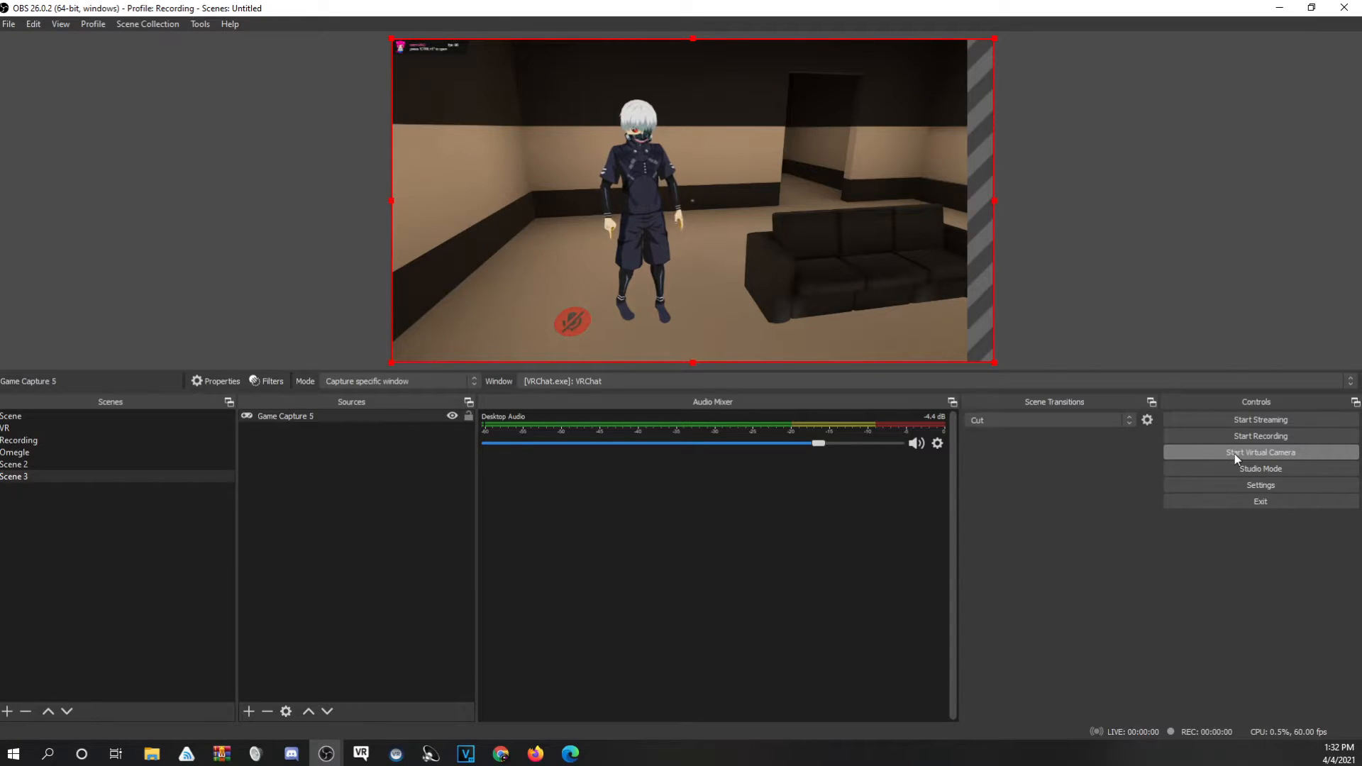
Start the virtual camera in OBS Studio and return to the Firefox window.
{"action": "left_click", "coordinate": [1234, 453]}
{"action": "mouse_move", "coordinate": [536, 752]}
{"action": "left_click", "coordinate": [556, 695]}
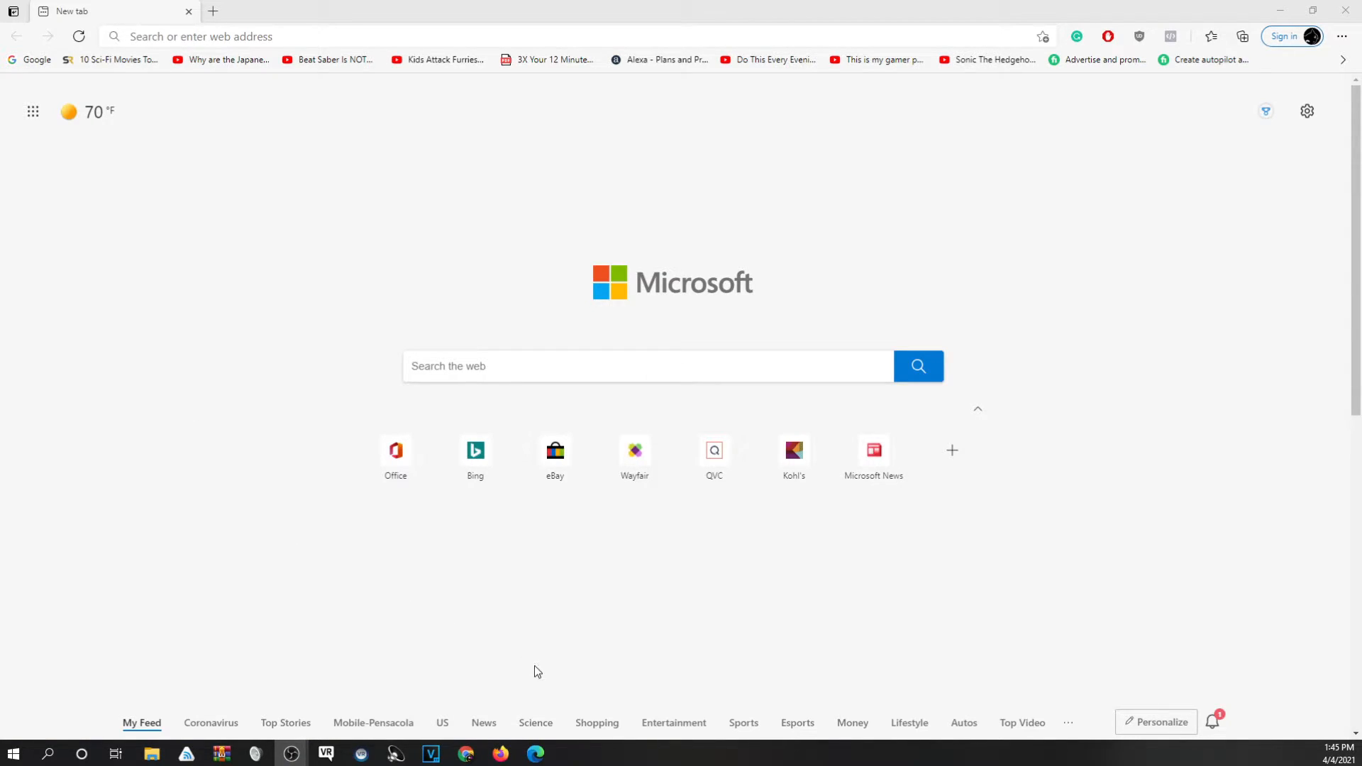
In Microsoft Edge's Cookies and site permissions, choose OBS Virtual Camera for the Camera permission and return to the permissions list.
{"action": "left_click", "coordinate": [1341, 37]}
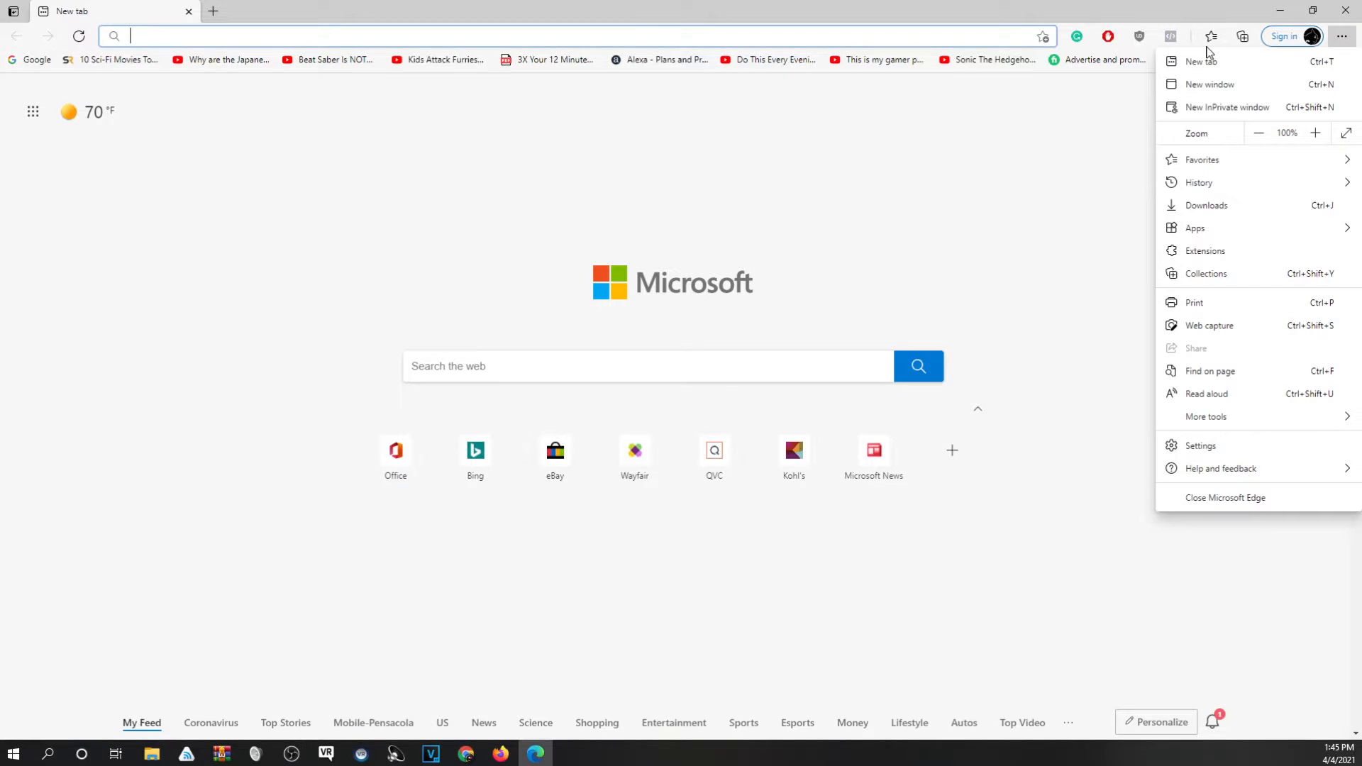
{"action": "left_click", "coordinate": [1201, 445]}
{"action": "left_click", "coordinate": [125, 306]}
{"action": "scroll", "coordinate": [99, 139], "scroll_direction": "down", "scroll_amount": 2}
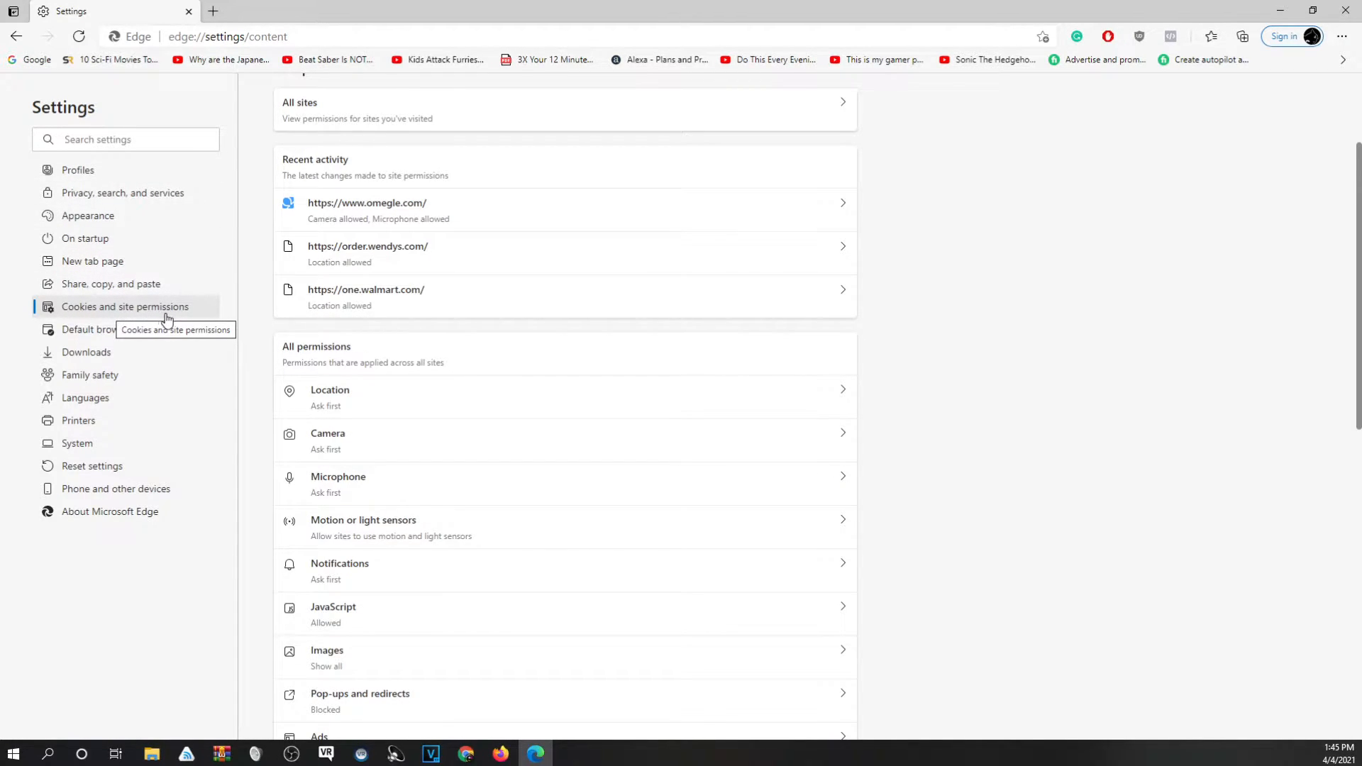
{"action": "left_click", "coordinate": [841, 434]}
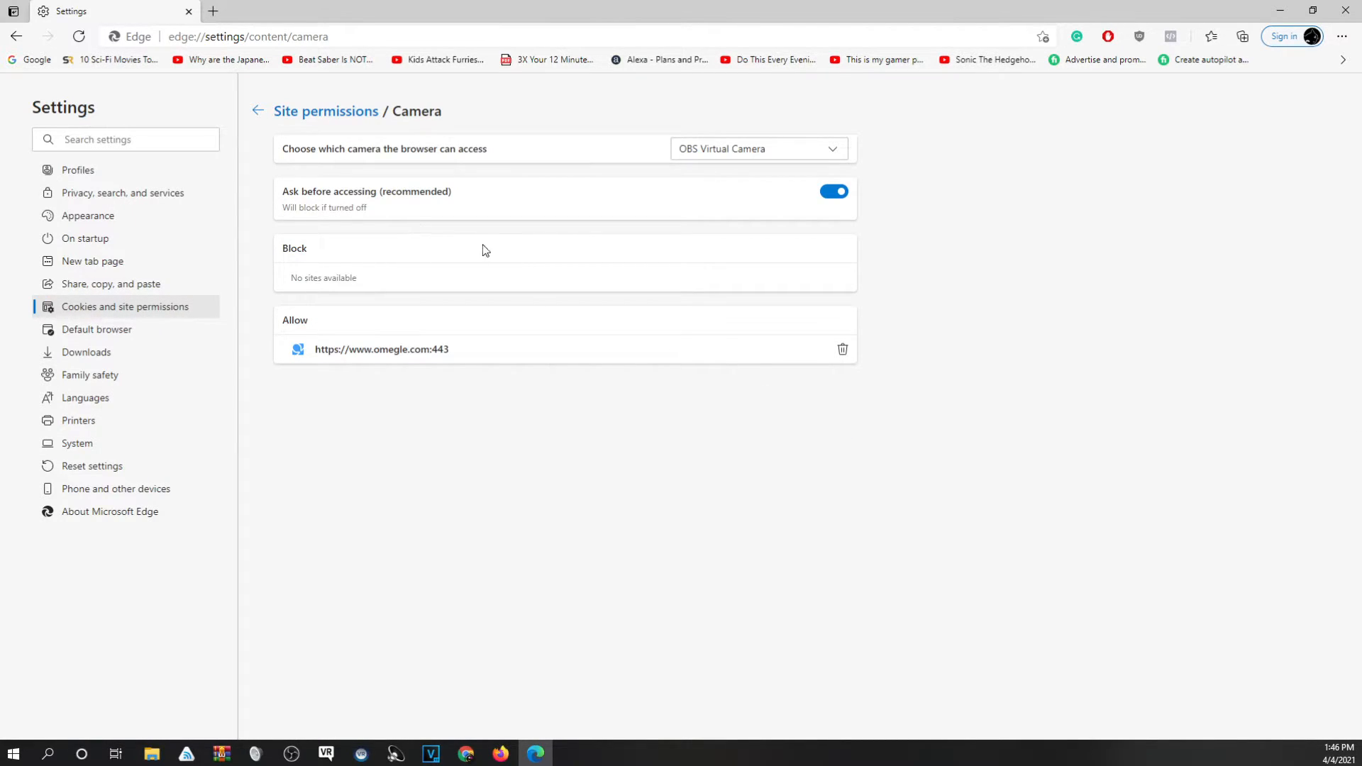
{"action": "left_click", "coordinate": [742, 149]}
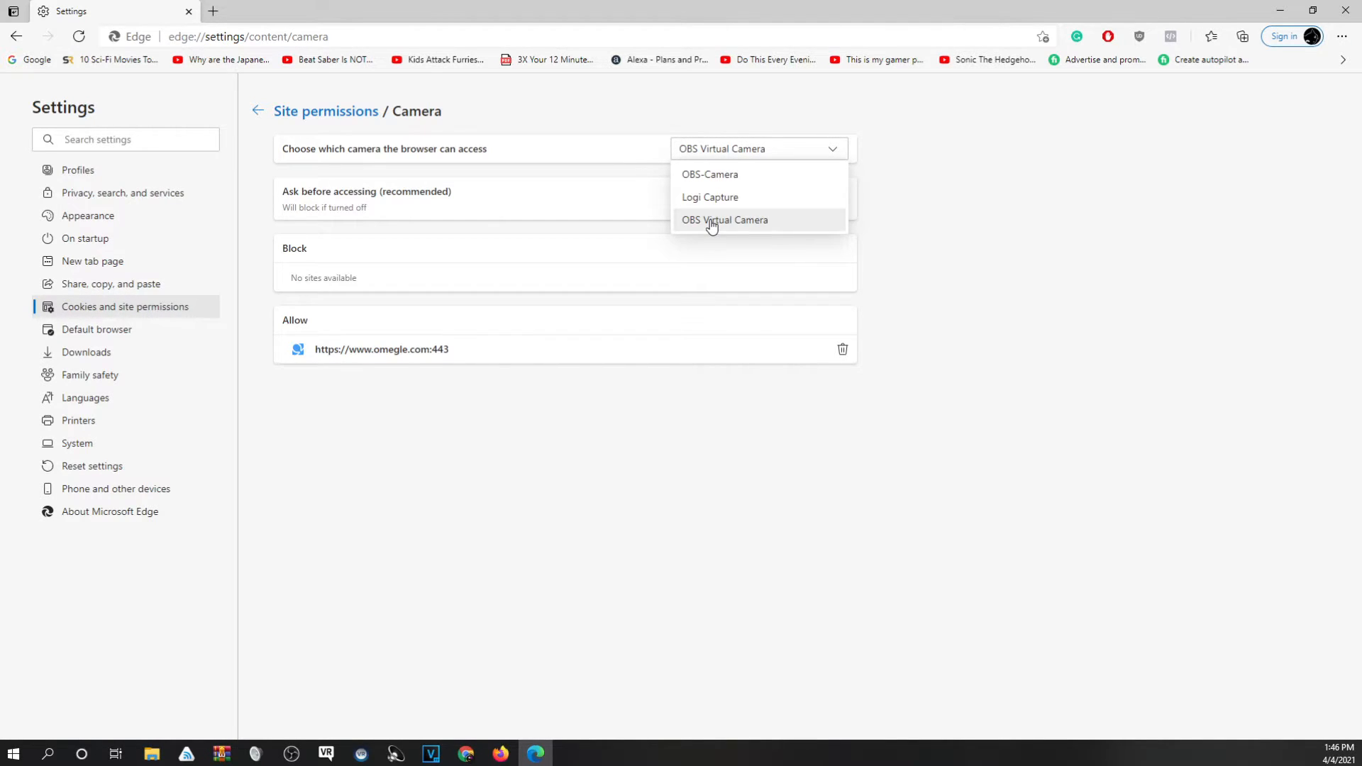
{"action": "left_click", "coordinate": [257, 112]}
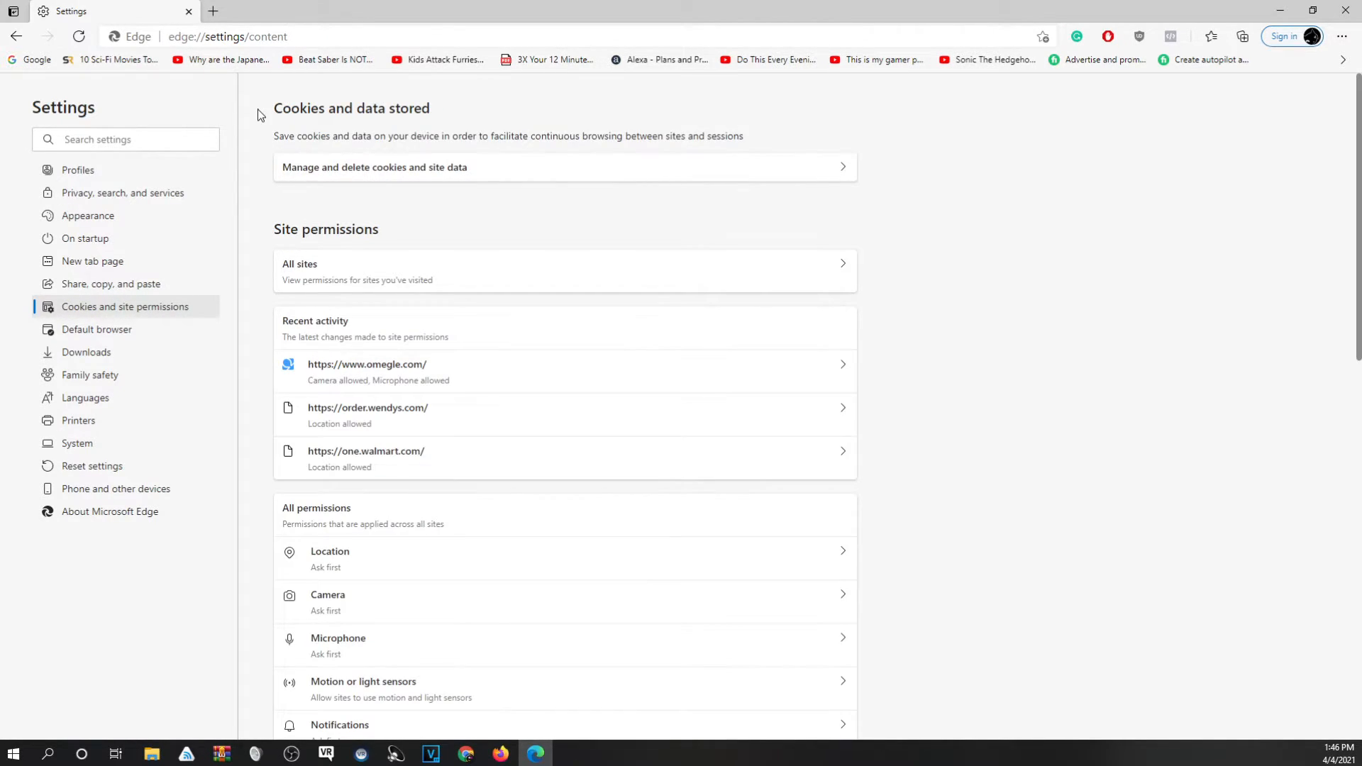
Check the microphone choices in Edge's Microphone permission, keeping the default Antlion Wireless Microphone, and return to the permissions list.
{"action": "scroll", "coordinate": [347, 341], "scroll_direction": "down", "scroll_amount": 3}
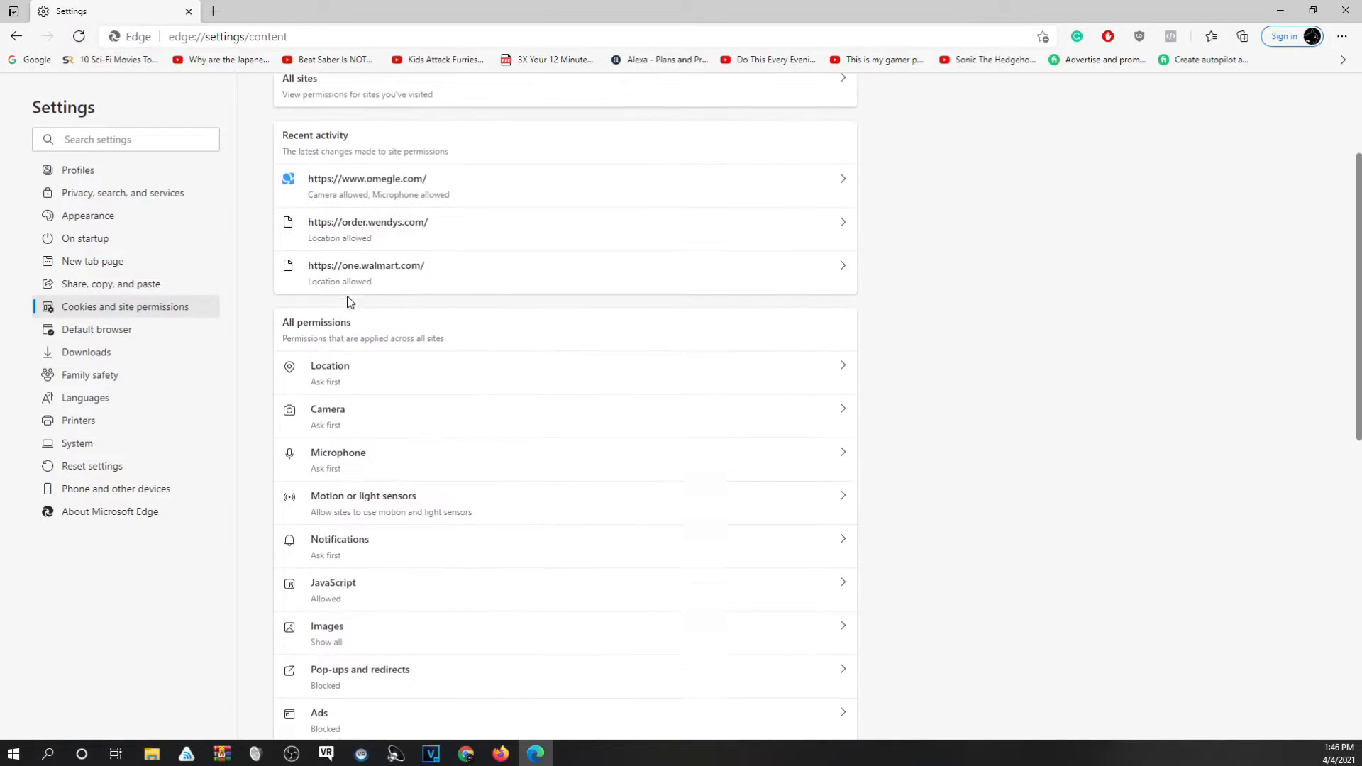
{"action": "left_click", "coordinate": [351, 445]}
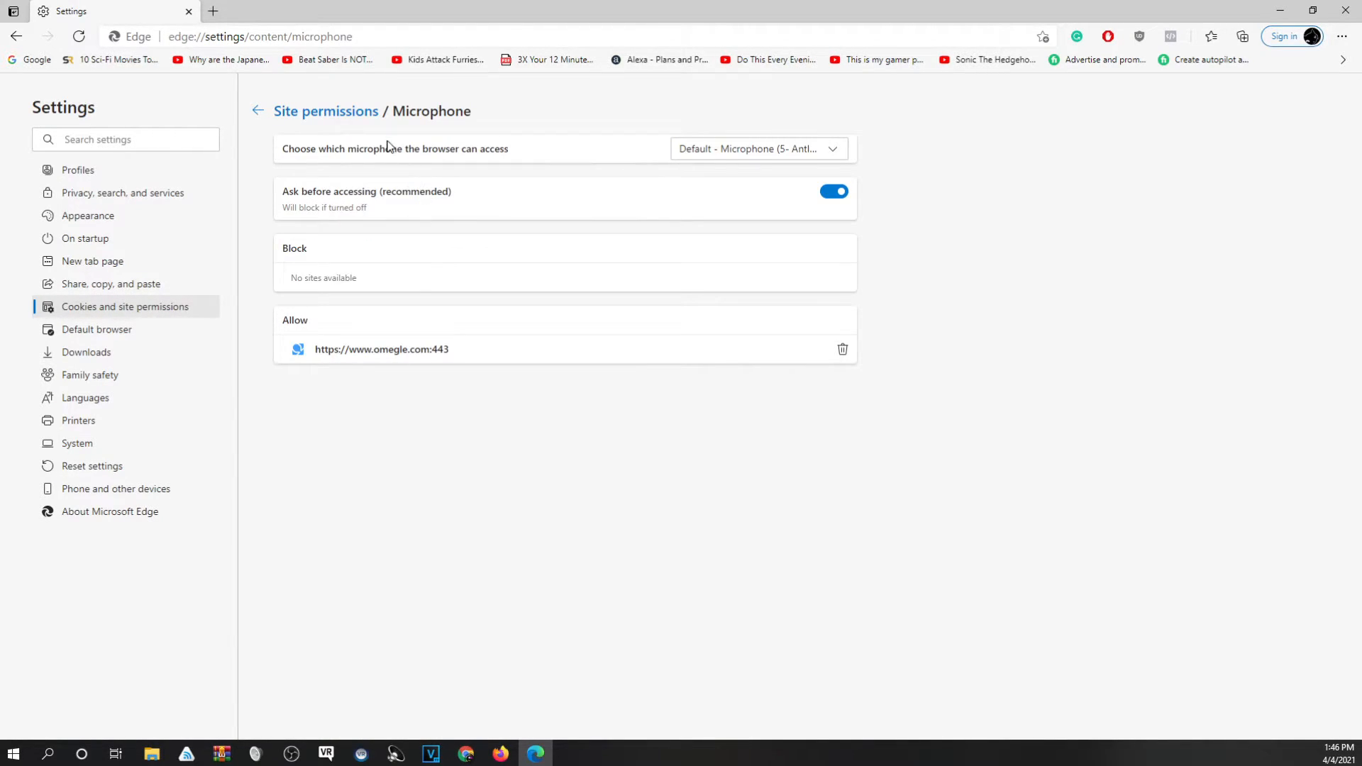
{"action": "left_click", "coordinate": [712, 151]}
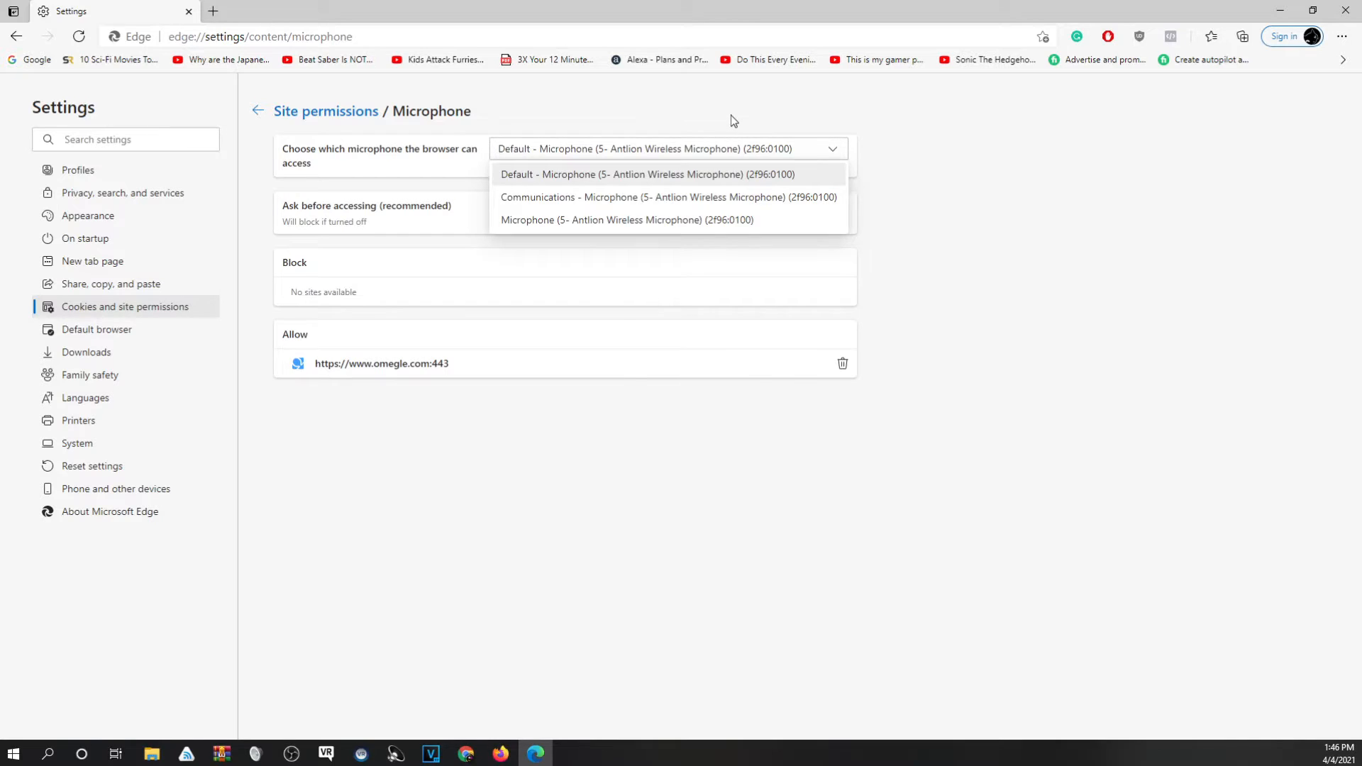
{"action": "left_click", "coordinate": [731, 117]}
{"action": "left_click", "coordinate": [258, 110]}
Go to omegle.com in Edge and start a video chat.
{"action": "left_click", "coordinate": [302, 37]}
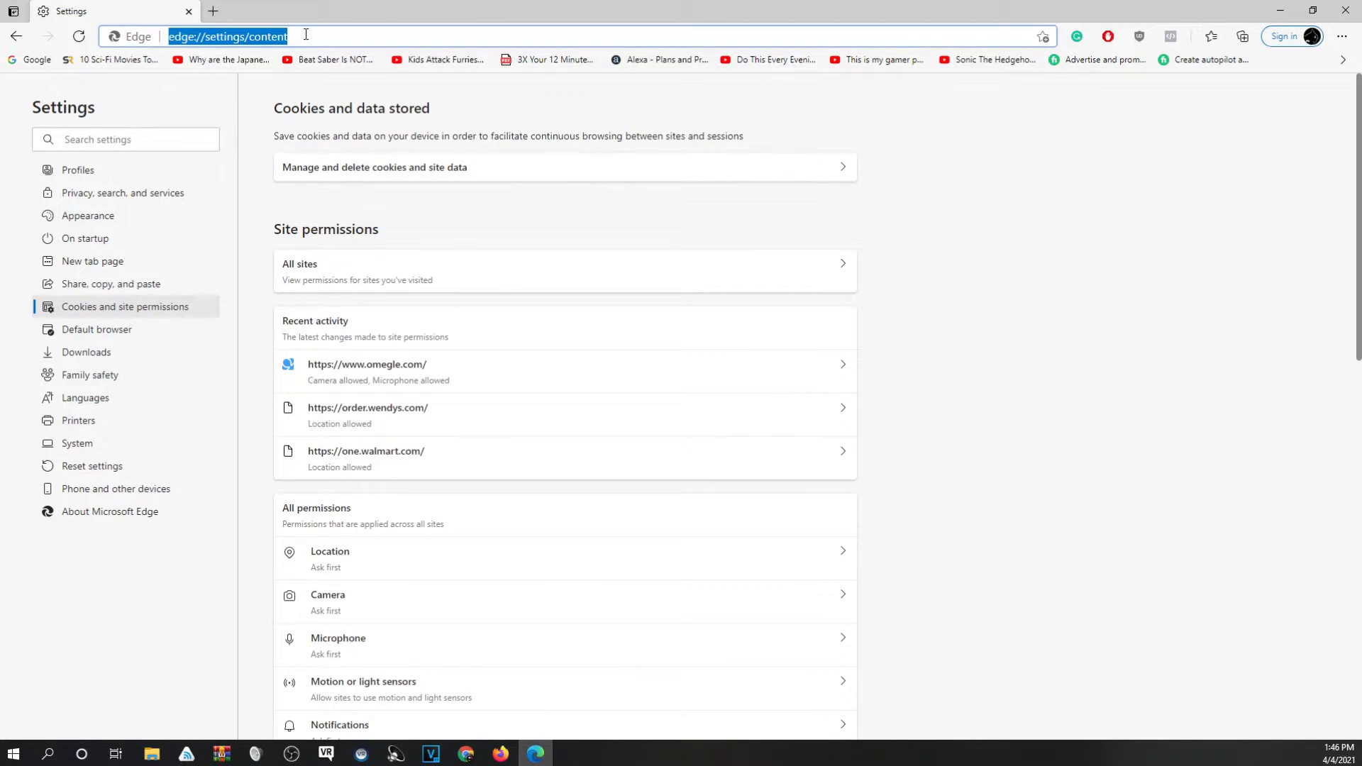
{"action": "type", "text": "Omeg"}
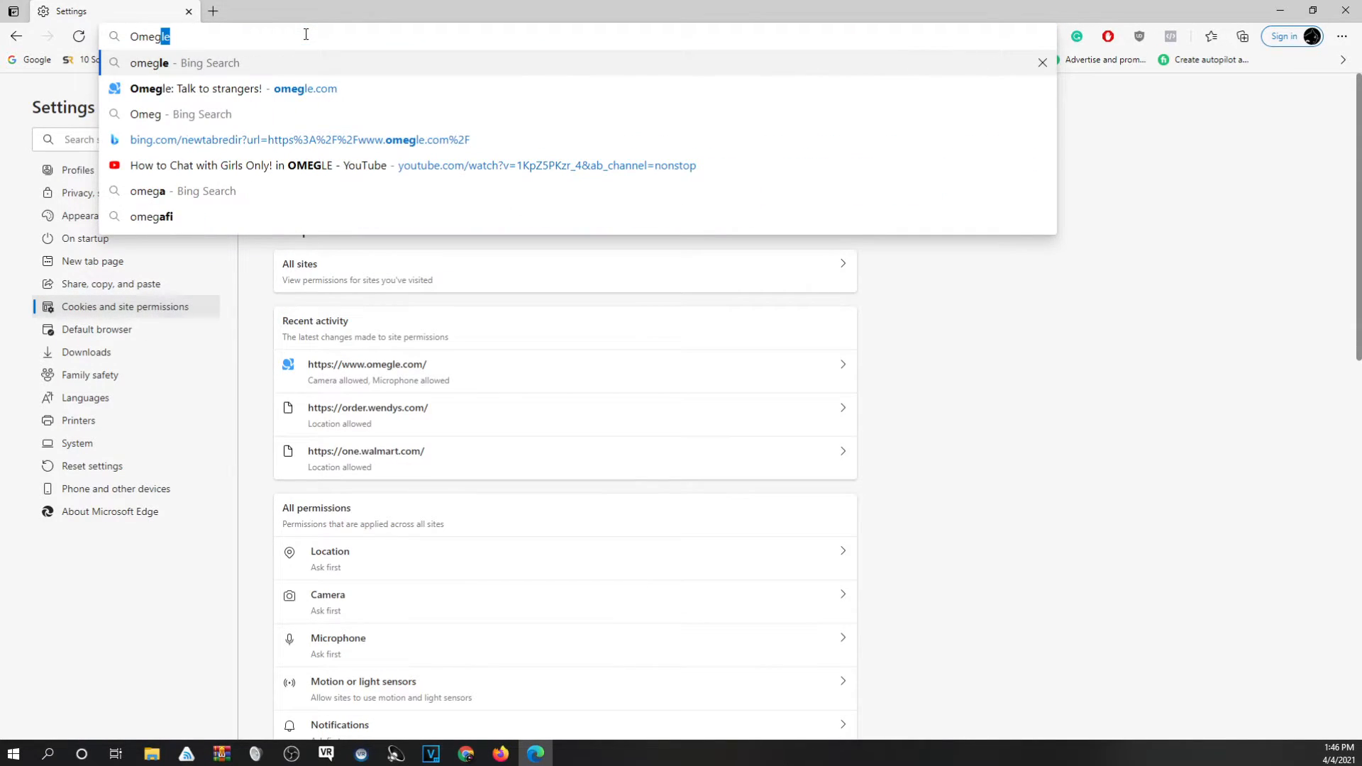
{"action": "key", "text": "Down"}
{"action": "key", "text": "Return"}
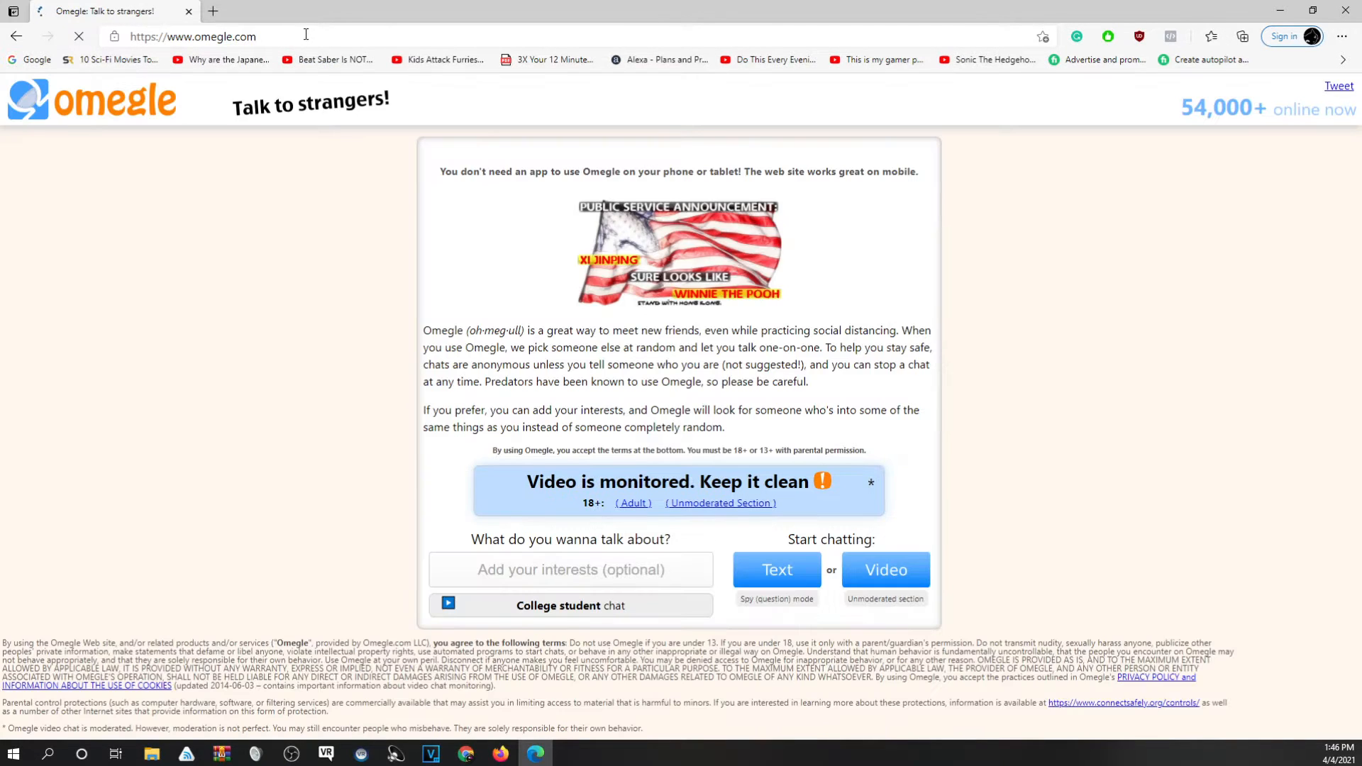
{"action": "left_click", "coordinate": [885, 571]}
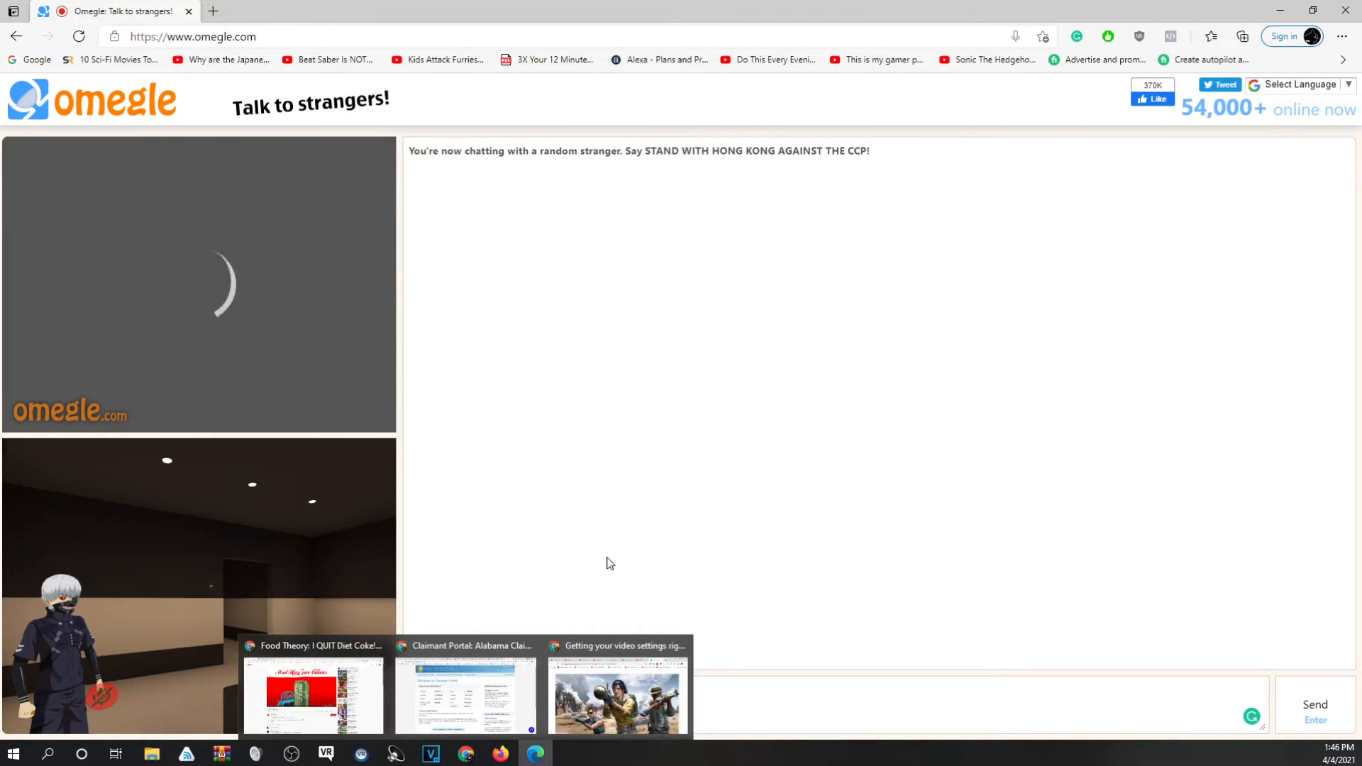
{"action": "left_click", "coordinate": [501, 756]}
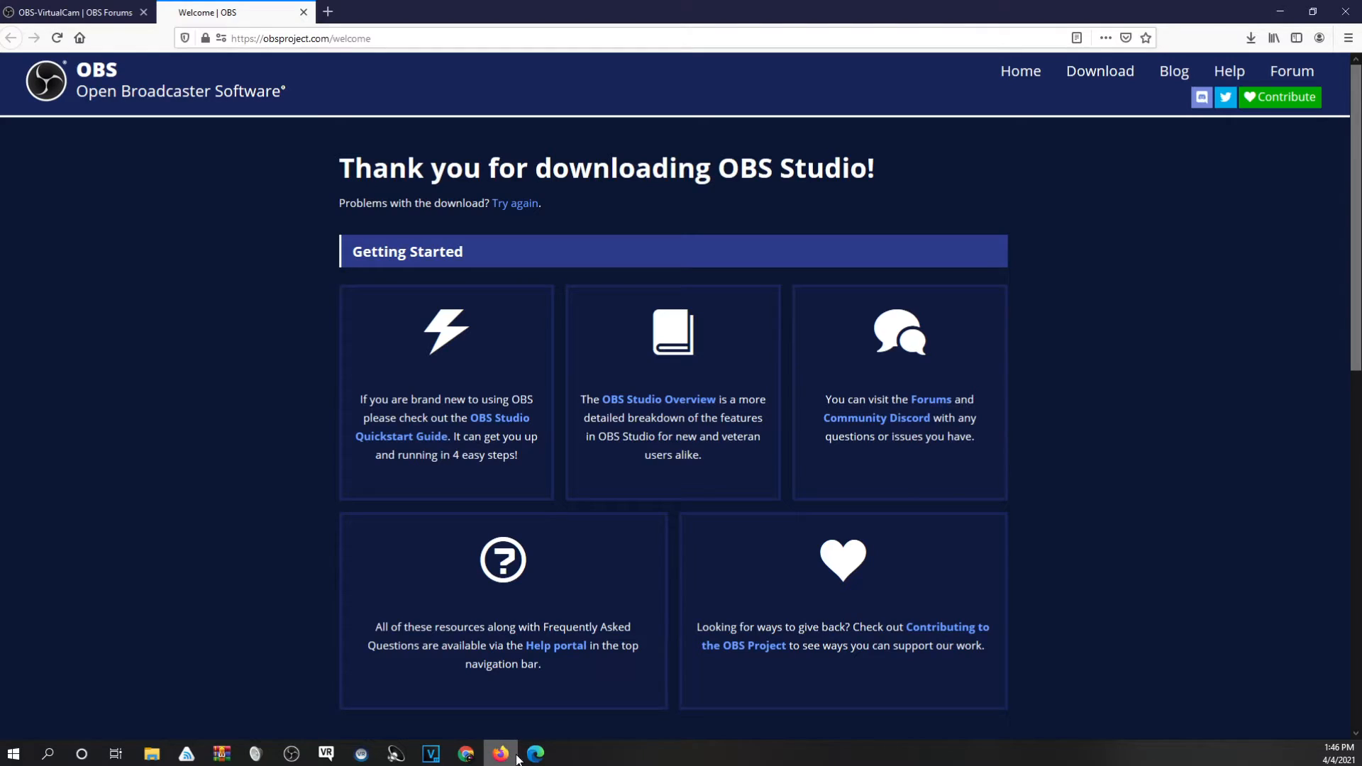
{"action": "left_click", "coordinate": [535, 753]}
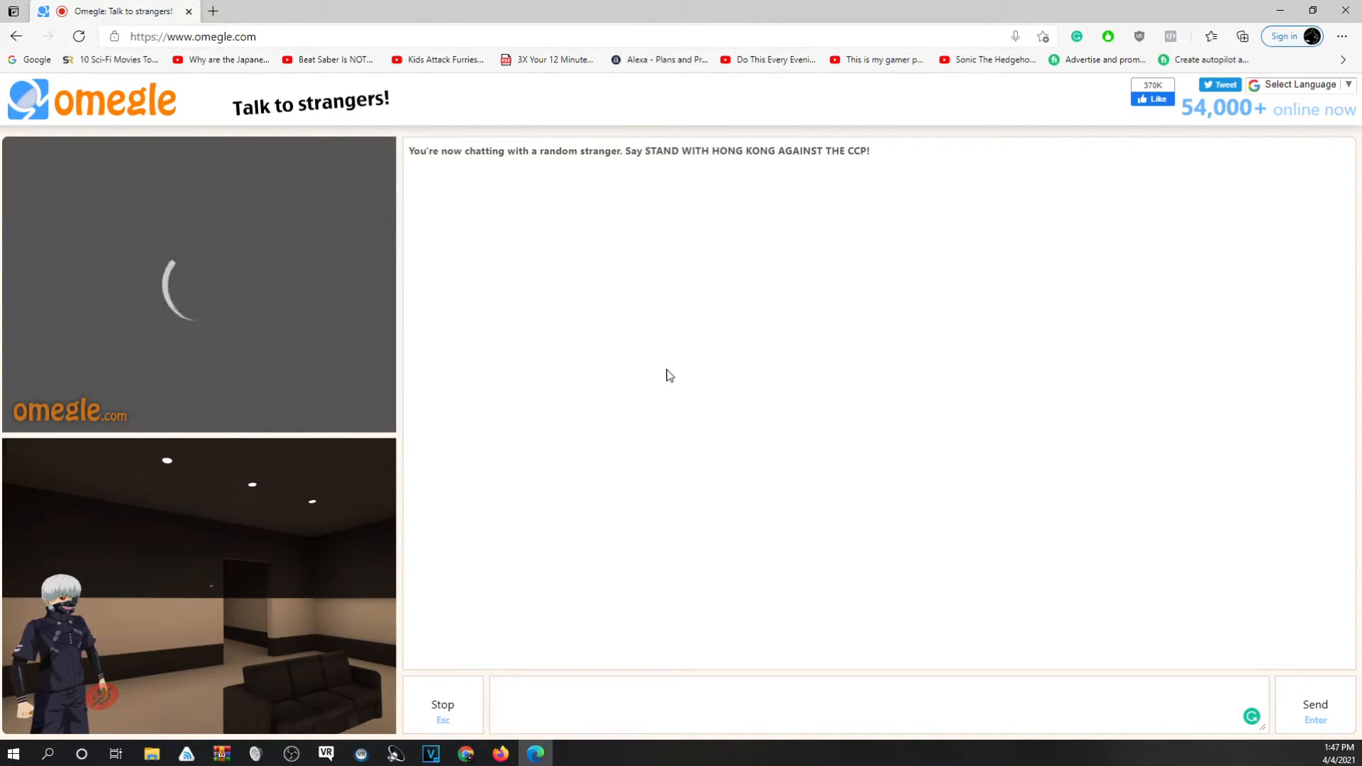
Revisit Edge's Cookies and site permissions page from the Omegle chat and go forward to Omegle again.
{"action": "left_click", "coordinate": [15, 36]}
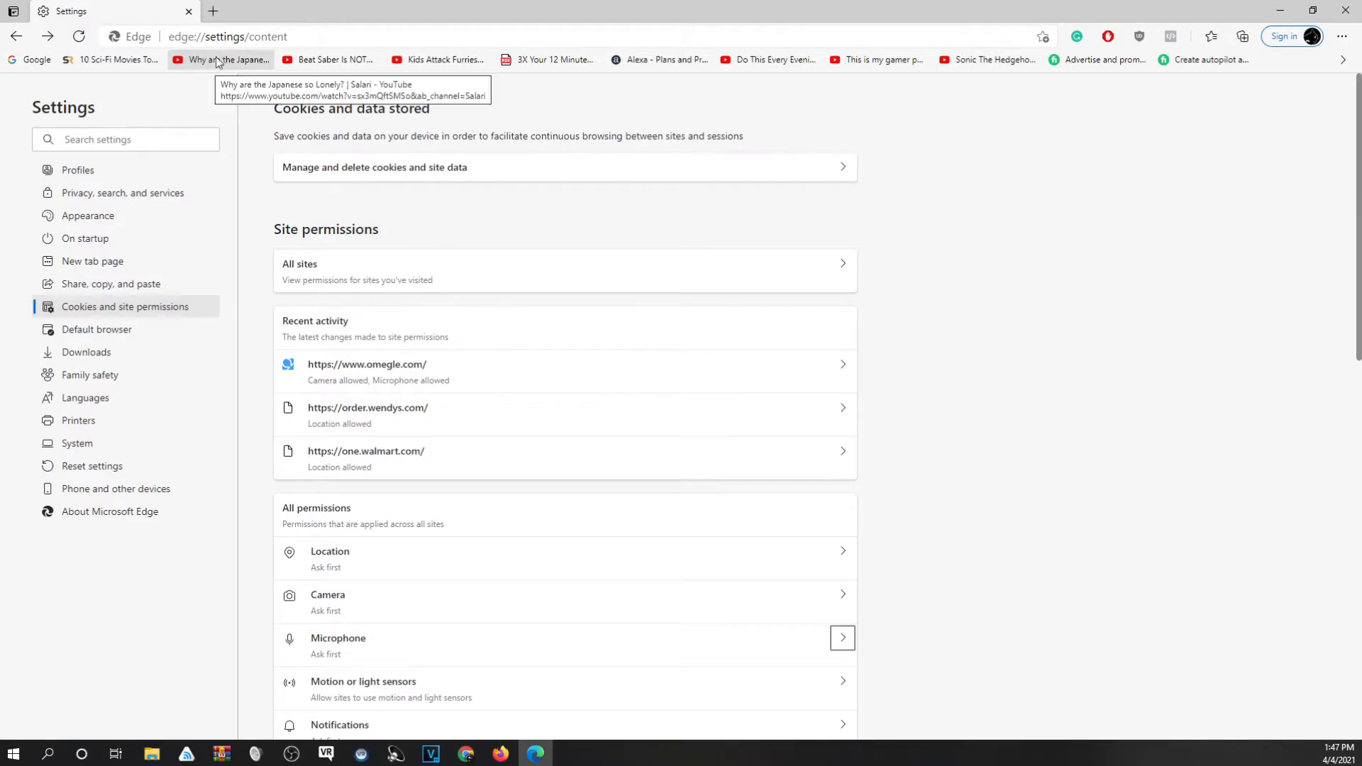
{"action": "left_click", "coordinate": [54, 36]}
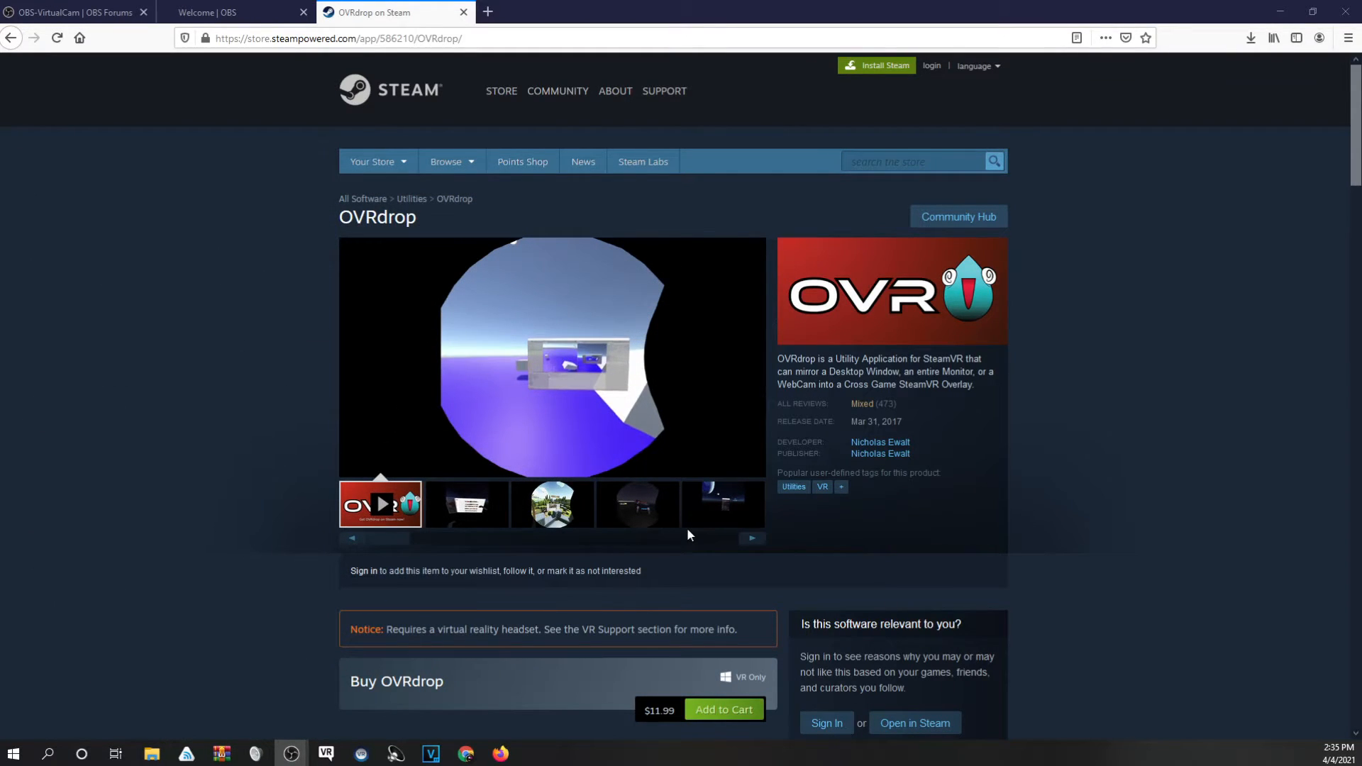
Look over the OVRdrop Steam page and select the OpenVRDesktopDisplayPortal-v1.0.6 archive in the TWITCH VR Starter folder.
{"action": "scroll", "coordinate": [572, 475], "scroll_direction": "down", "scroll_amount": 3}
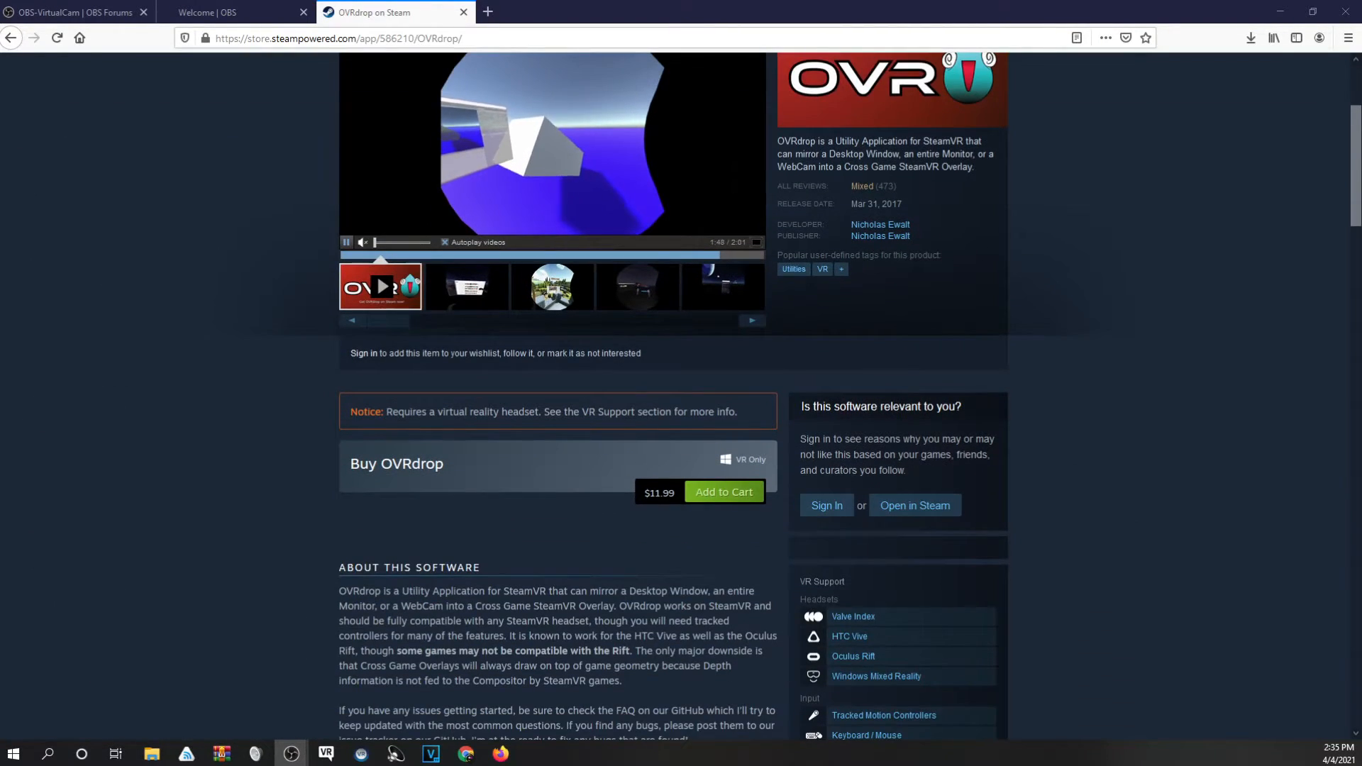
{"action": "left_click_drag", "start_coordinate": [0, 337], "coordinate": [720, 165]}
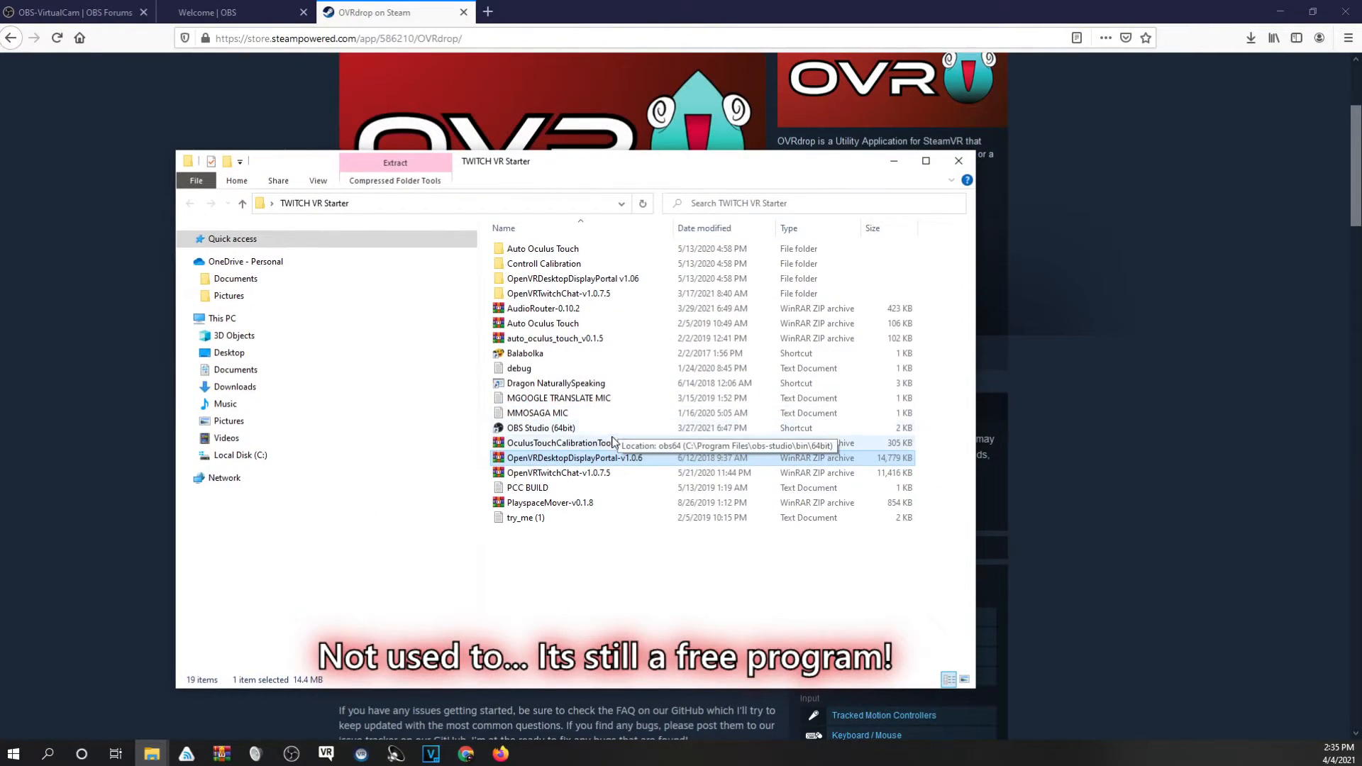
{"action": "left_click", "coordinate": [609, 459]}
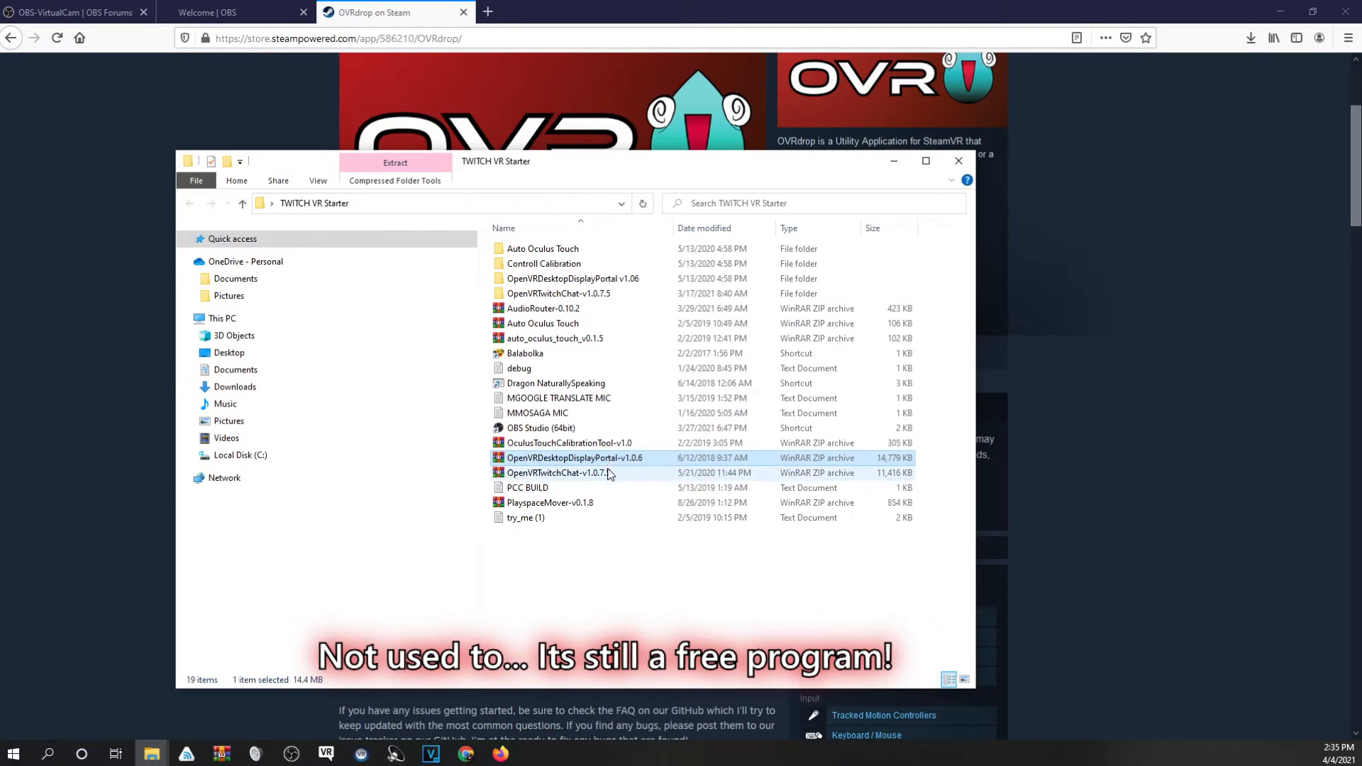
{"action": "left_click", "coordinate": [499, 460]}
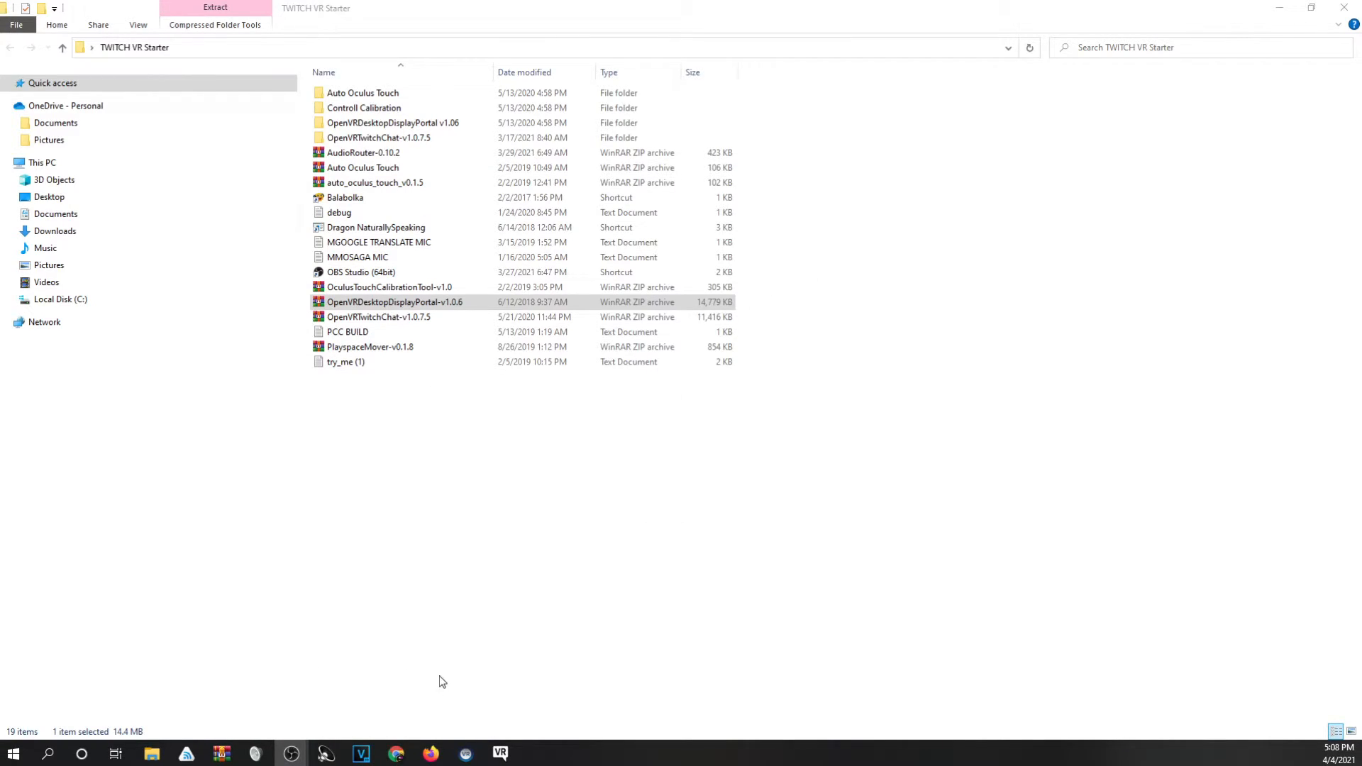
Open the OpenVRDesktopDisplayPortal-v1.0.6 archive in WinRAR, launch its exe and reposition the program window.
{"action": "mouse_move", "coordinate": [464, 753]}
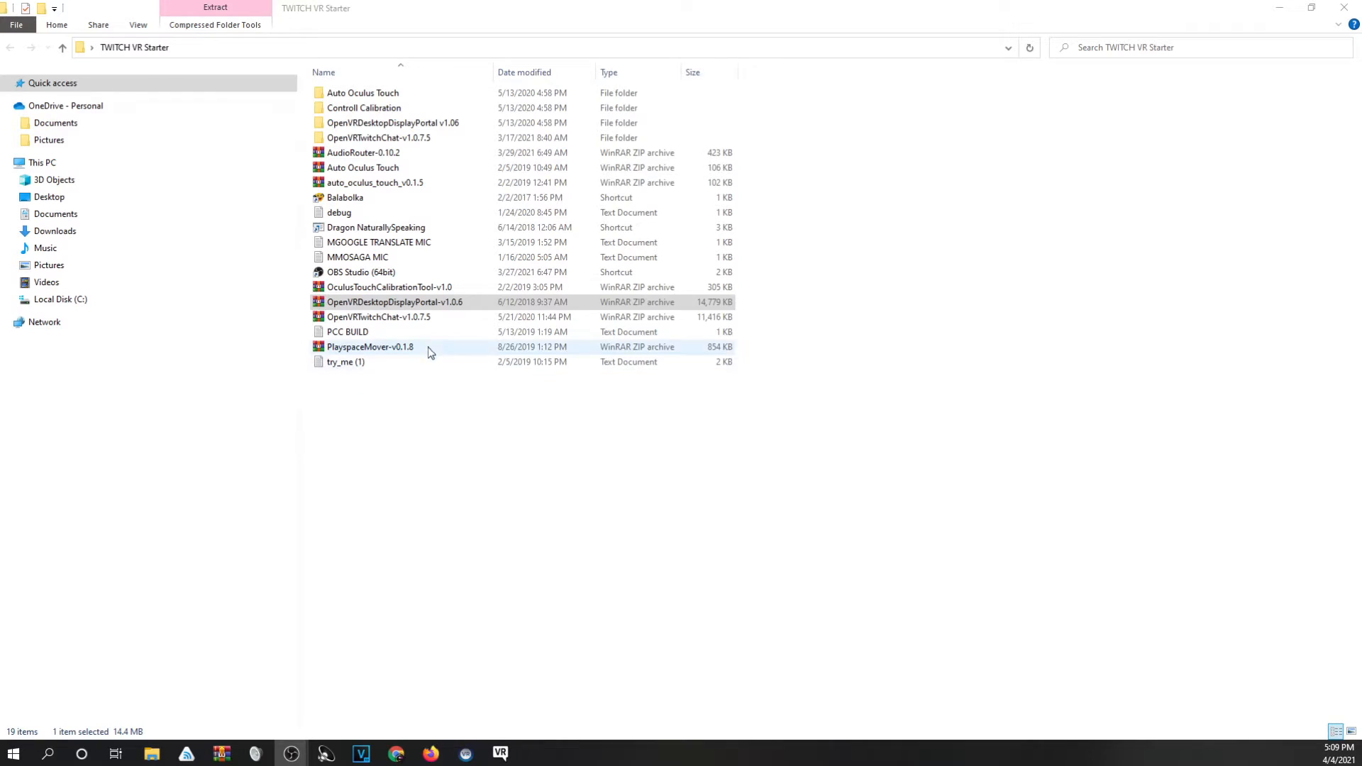
{"action": "double_click", "coordinate": [415, 303]}
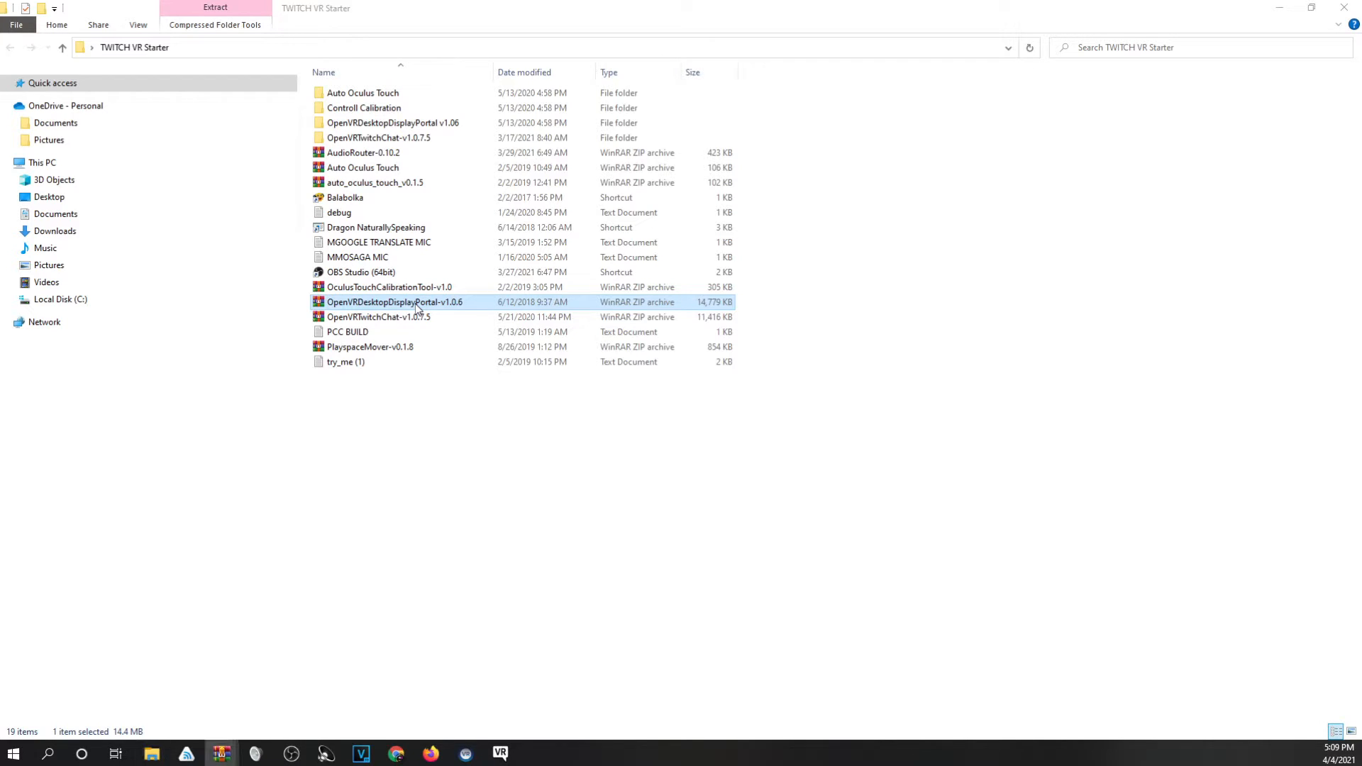
{"action": "left_click_drag", "start_coordinate": [1021, 154], "coordinate": [1126, 307]}
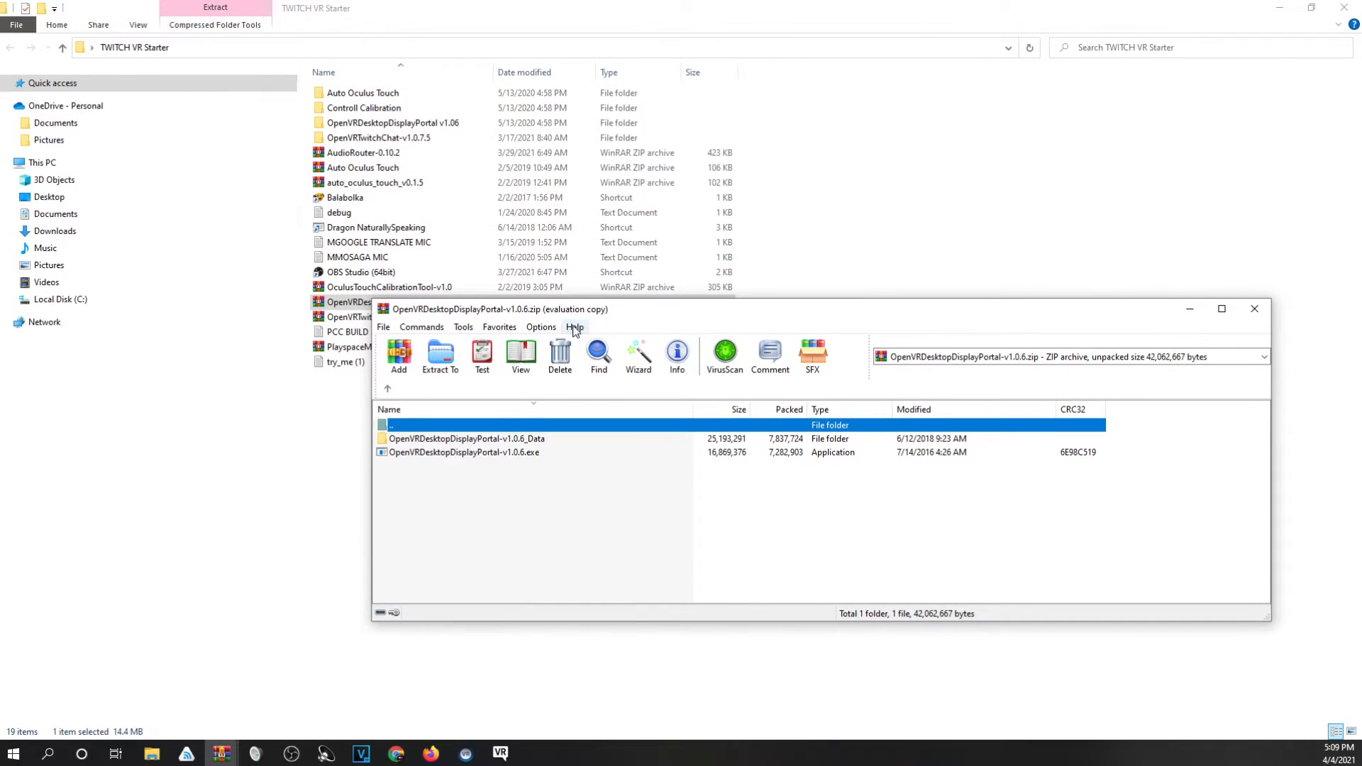
{"action": "right_click", "coordinate": [317, 303]}
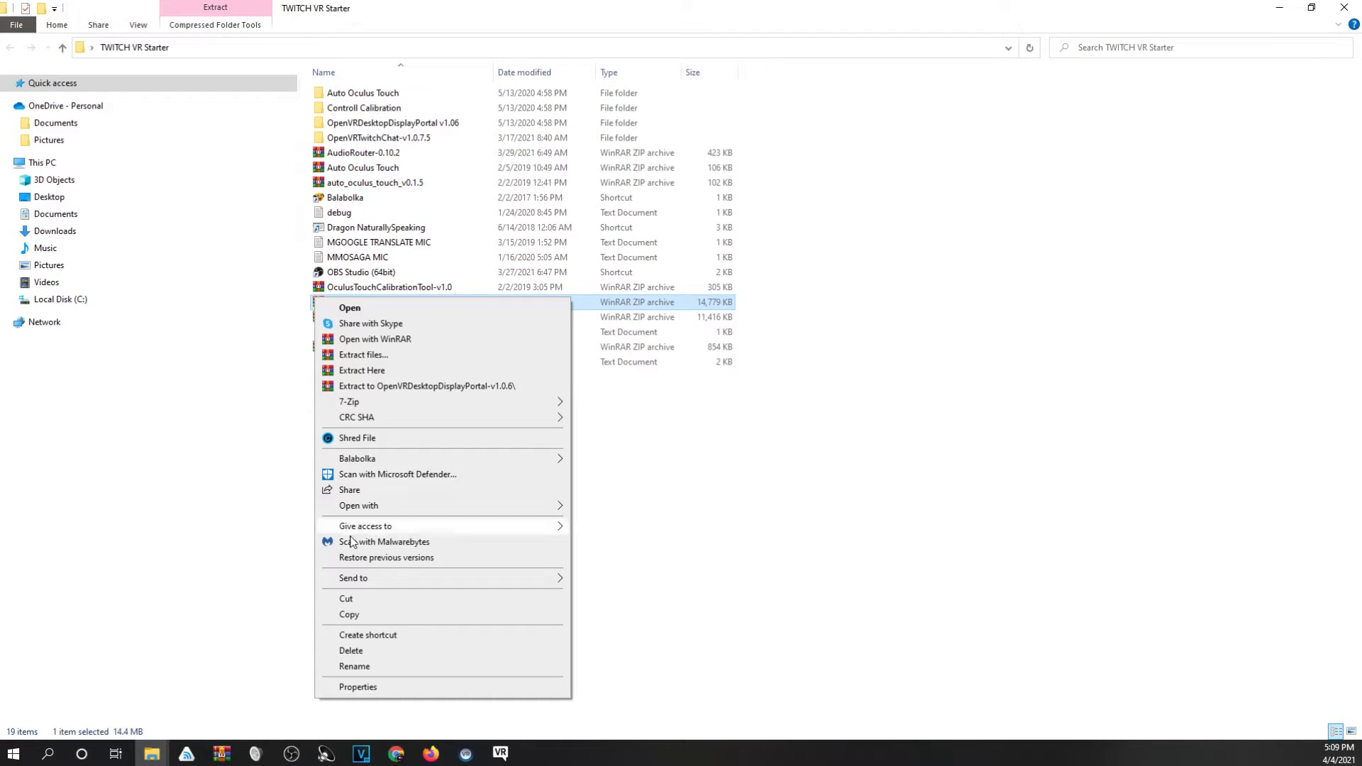
{"action": "left_click", "coordinate": [237, 555]}
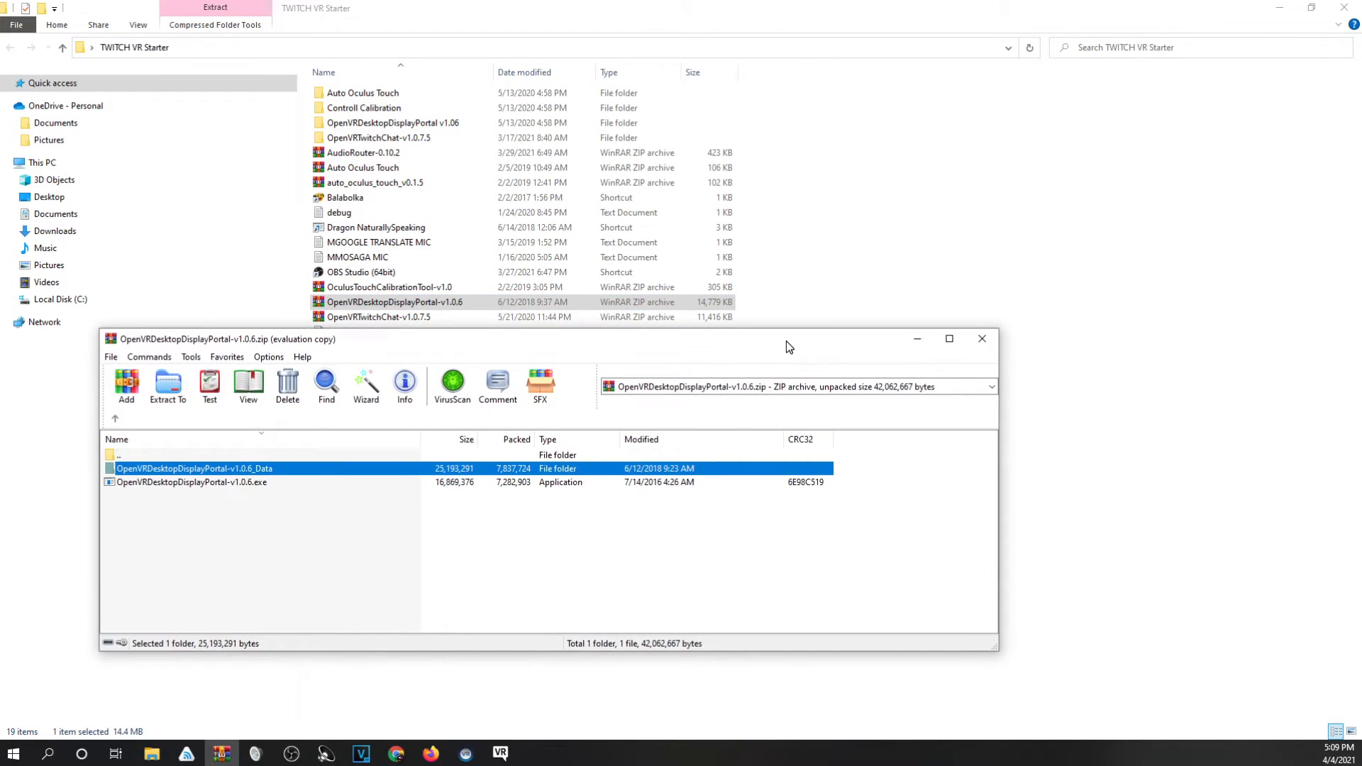
{"action": "left_click", "coordinate": [183, 480]}
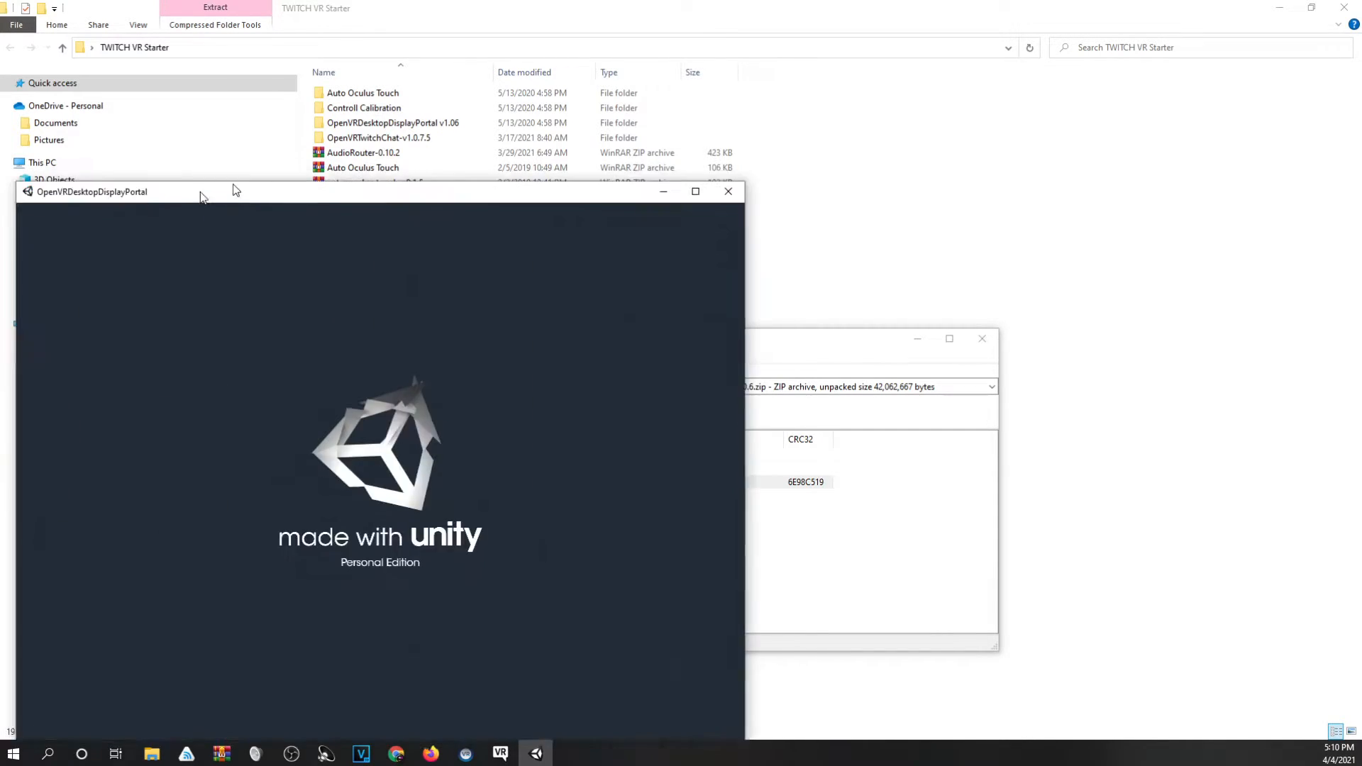
{"action": "left_click_drag", "start_coordinate": [232, 185], "coordinate": [380, 121]}
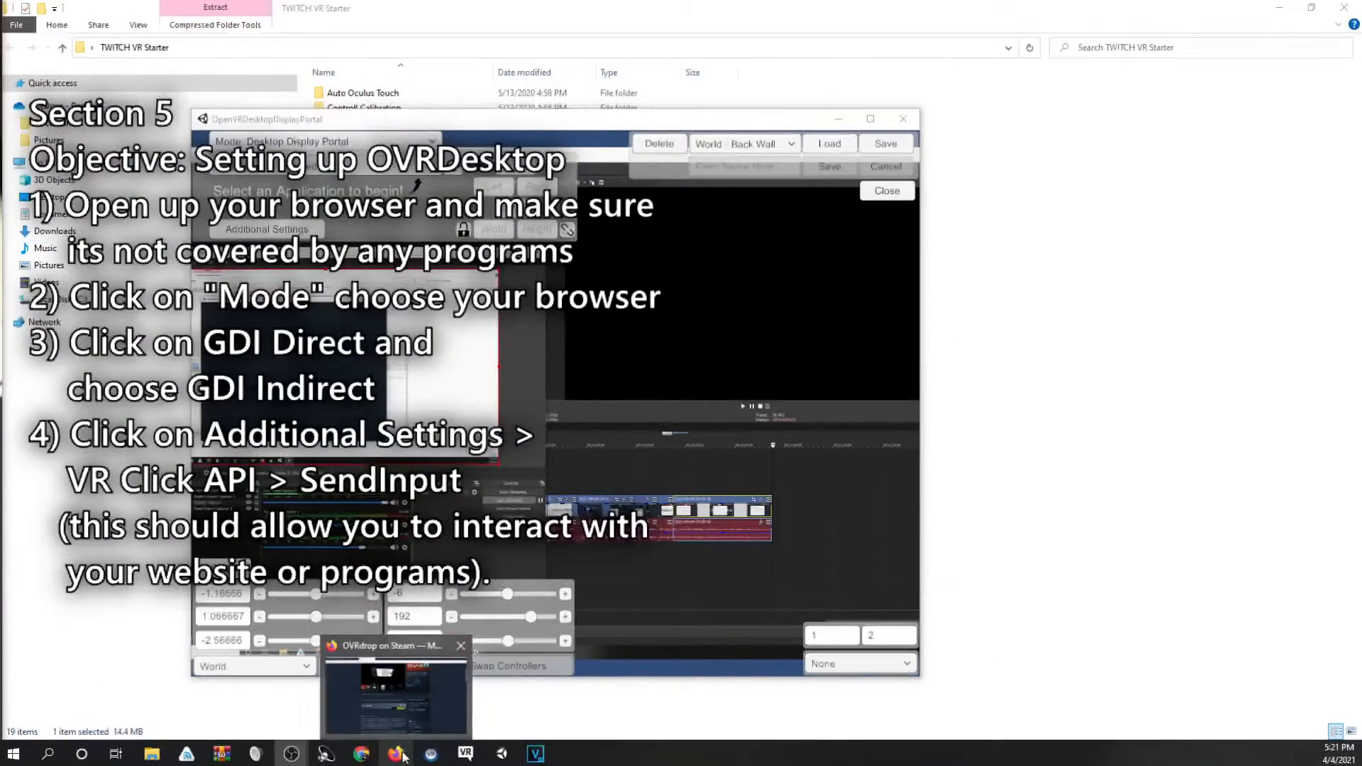
Switch to Firefox, open Omegle in a new tab and minimize the browser window.
{"action": "left_click", "coordinate": [399, 757]}
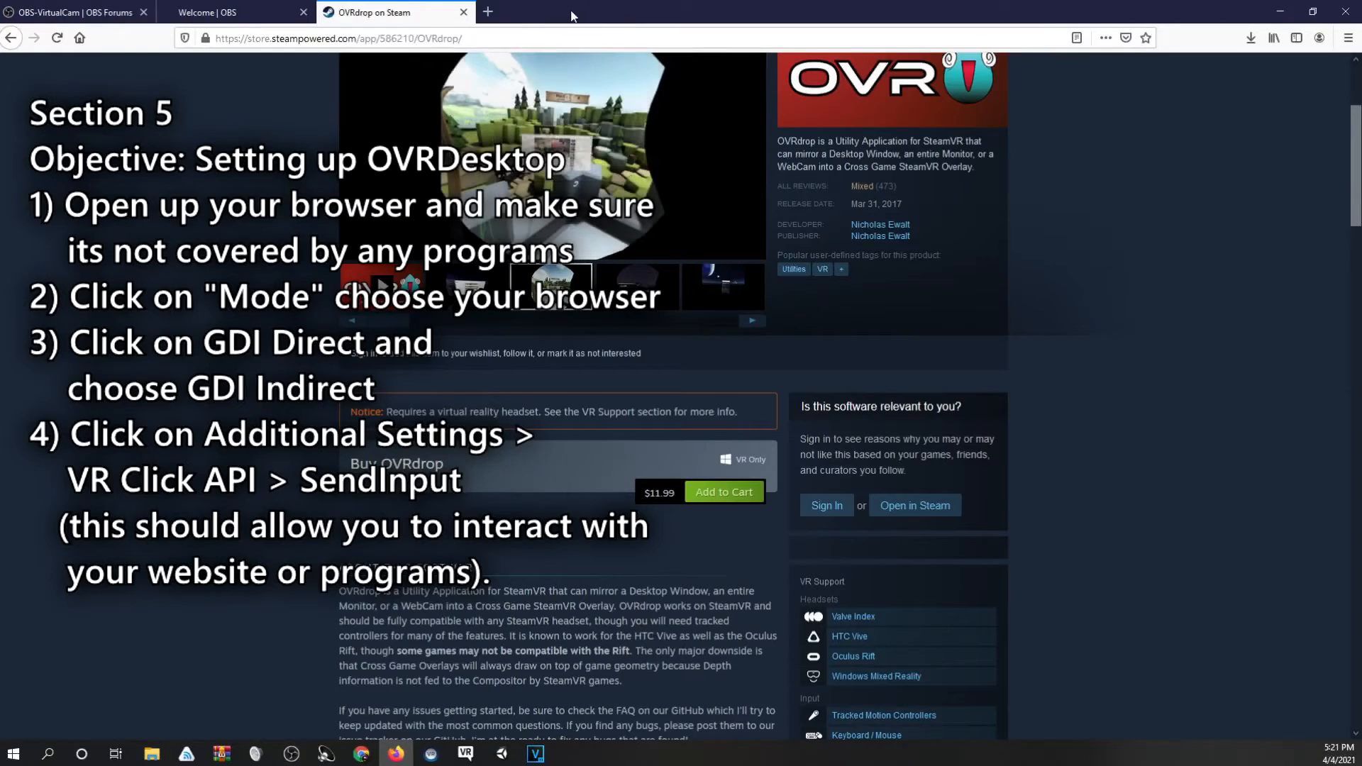
{"action": "left_click", "coordinate": [488, 12]}
{"action": "left_click", "coordinate": [471, 32]}
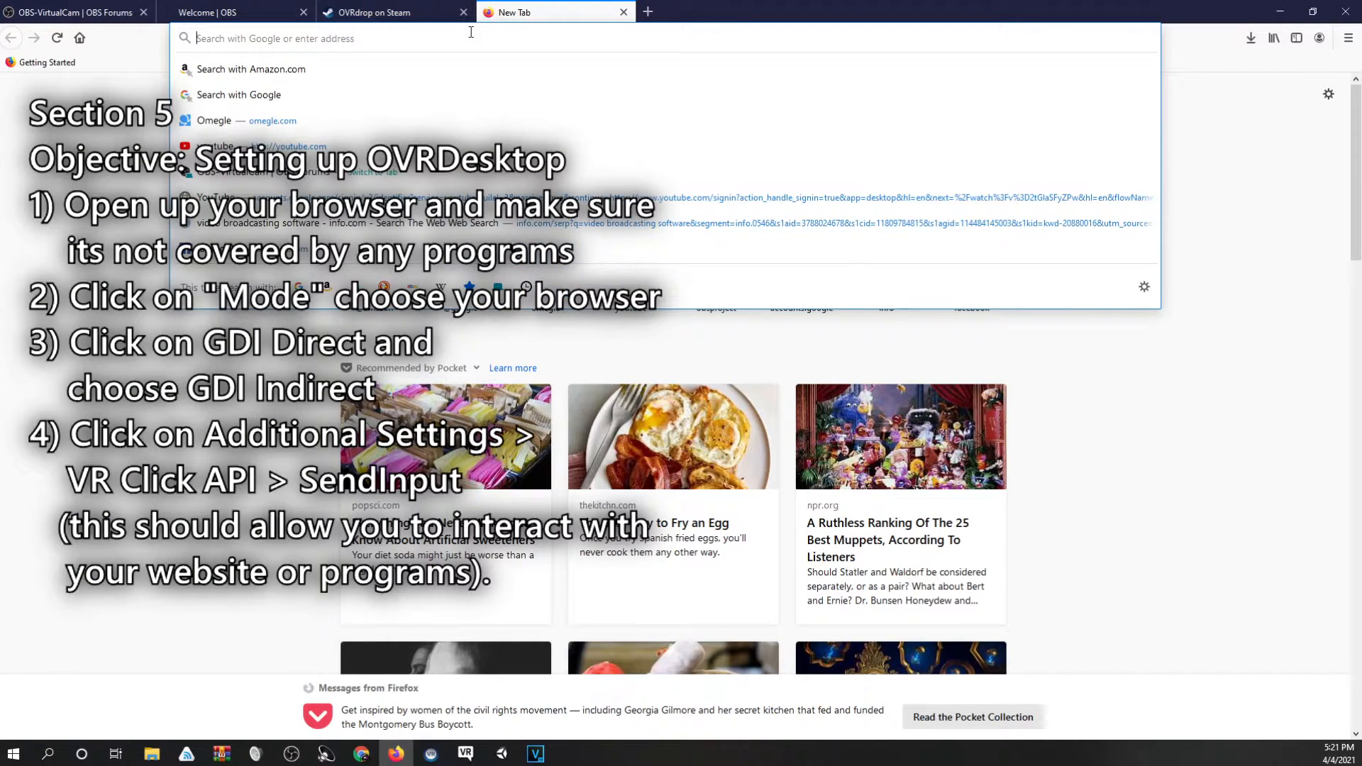
{"action": "type", "text": "omegle"}
{"action": "key", "text": "Return"}
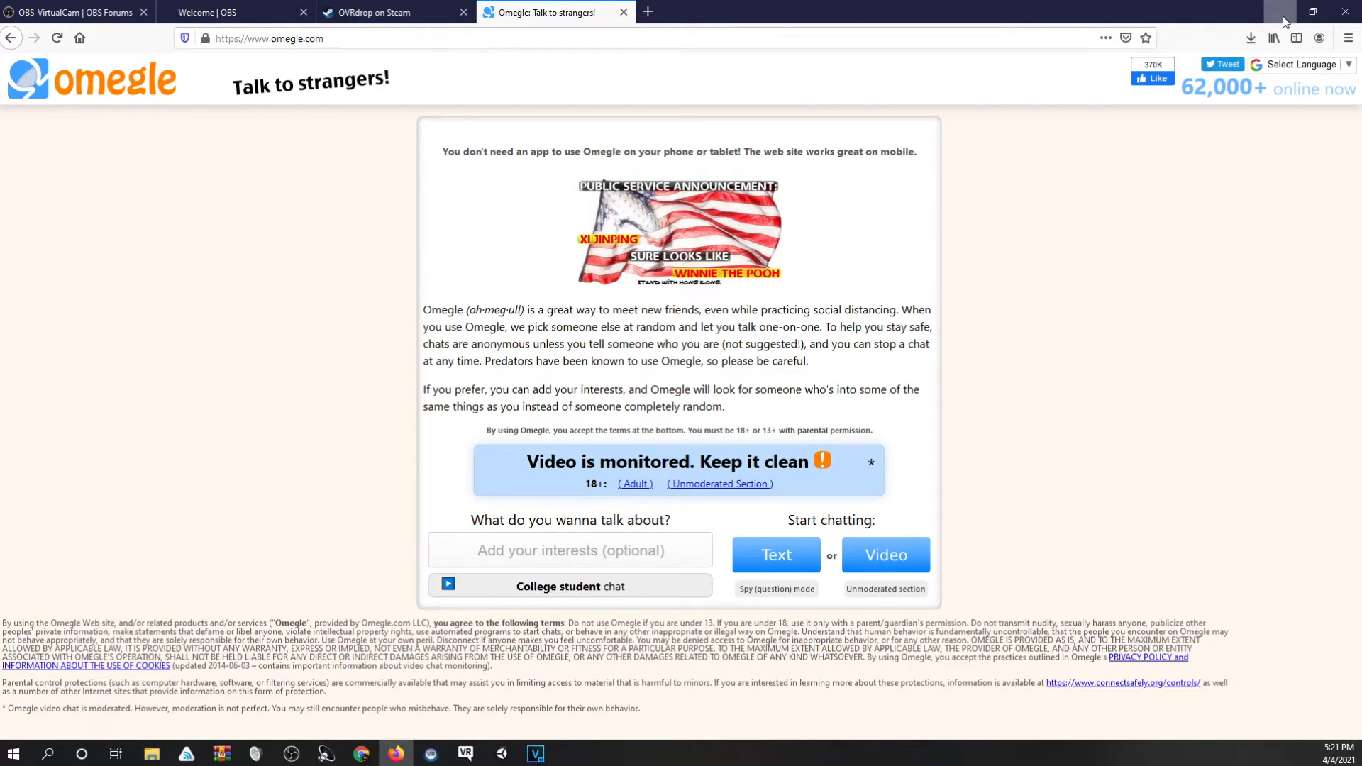
{"action": "left_click", "coordinate": [1281, 14]}
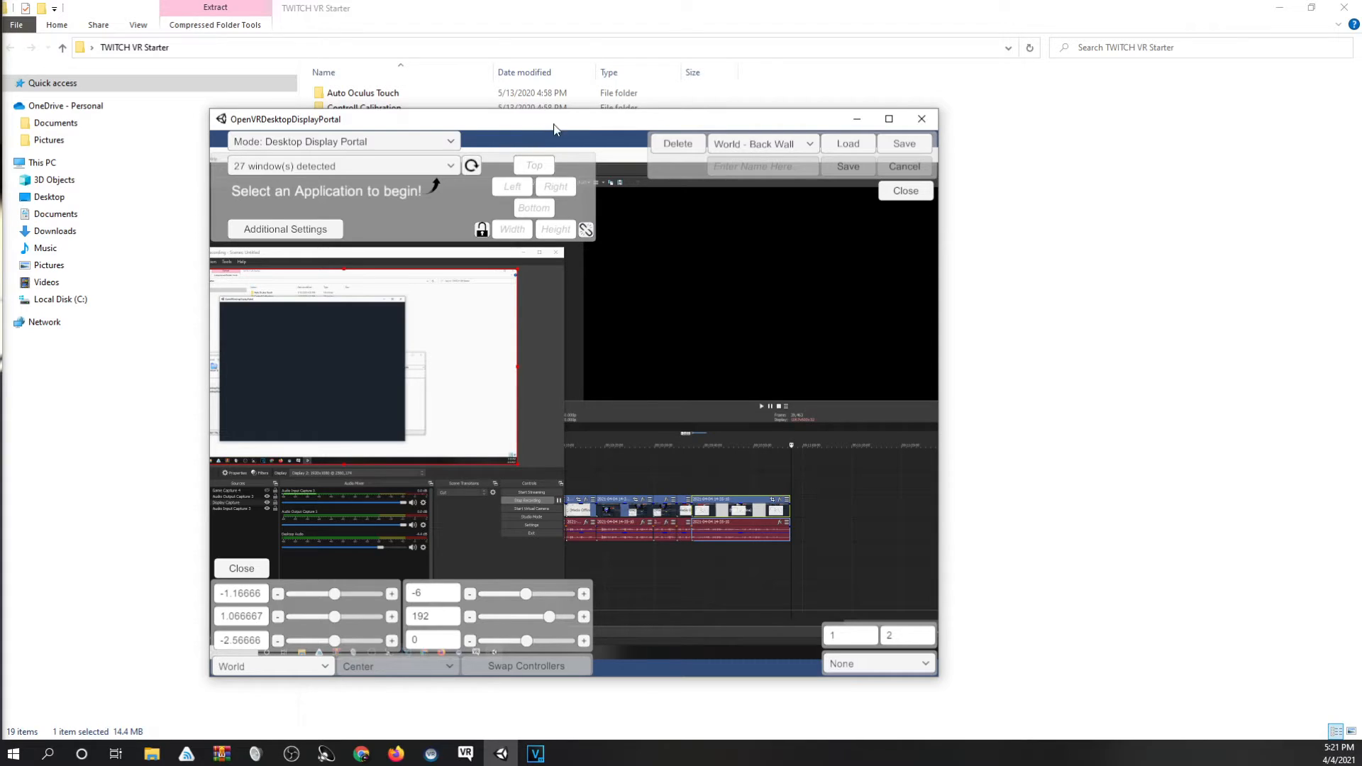
In OpenVRDesktopDisplayPortal, look through the detected windows and select the Omegle Mozilla Firefox window to mirror into VR.
{"action": "left_click", "coordinate": [449, 166]}
{"action": "scroll", "coordinate": [455, 239], "scroll_direction": "down", "scroll_amount": 3}
{"action": "scroll", "coordinate": [455, 240], "scroll_direction": "down", "scroll_amount": 5}
{"action": "scroll", "coordinate": [455, 236], "scroll_direction": "up", "scroll_amount": 3}
{"action": "scroll", "coordinate": [455, 233], "scroll_direction": "up", "scroll_amount": 3}
{"action": "scroll", "coordinate": [455, 233], "scroll_direction": "down", "scroll_amount": 4}
{"action": "scroll", "coordinate": [447, 210], "scroll_direction": "up", "scroll_amount": 8}
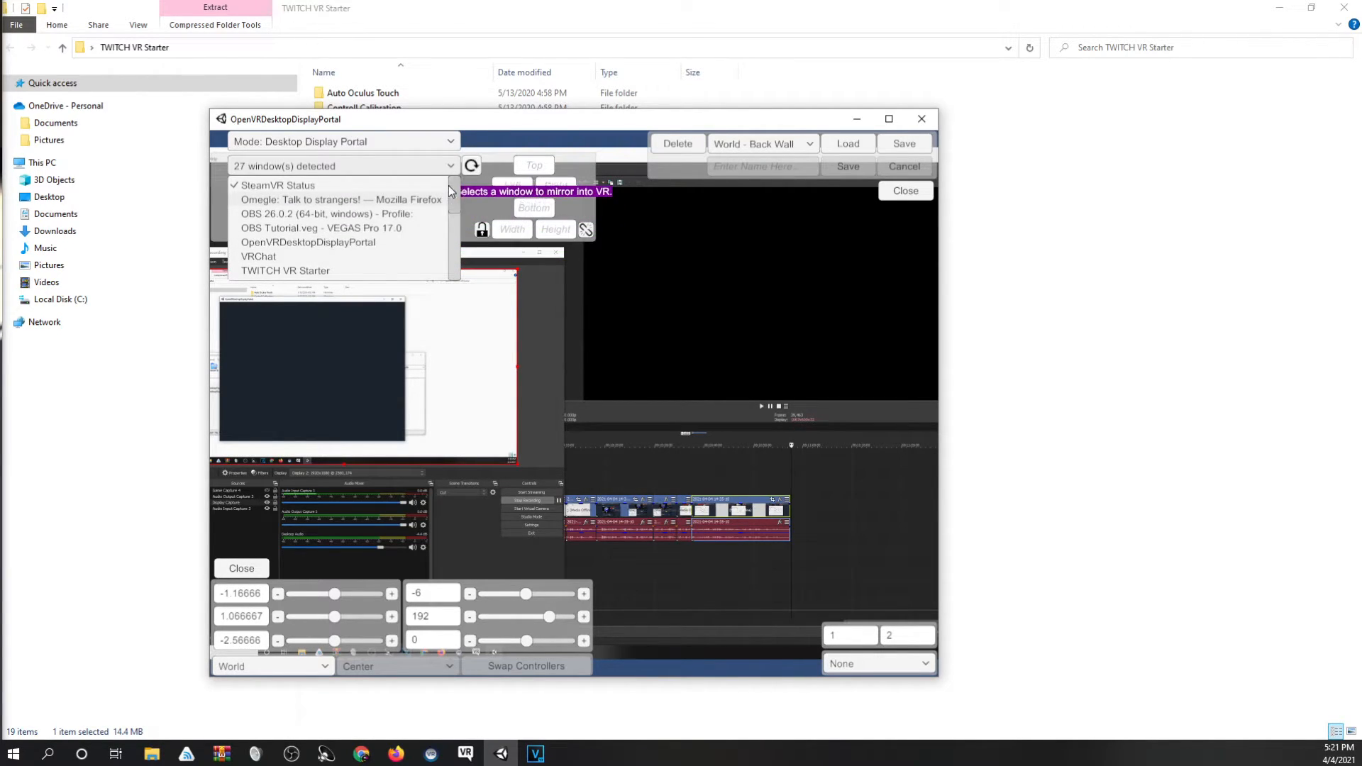
{"action": "scroll", "coordinate": [442, 206], "scroll_direction": "down", "scroll_amount": 7}
{"action": "scroll", "coordinate": [454, 220], "scroll_direction": "up", "scroll_amount": 5}
{"action": "scroll", "coordinate": [459, 206], "scroll_direction": "up", "scroll_amount": 3}
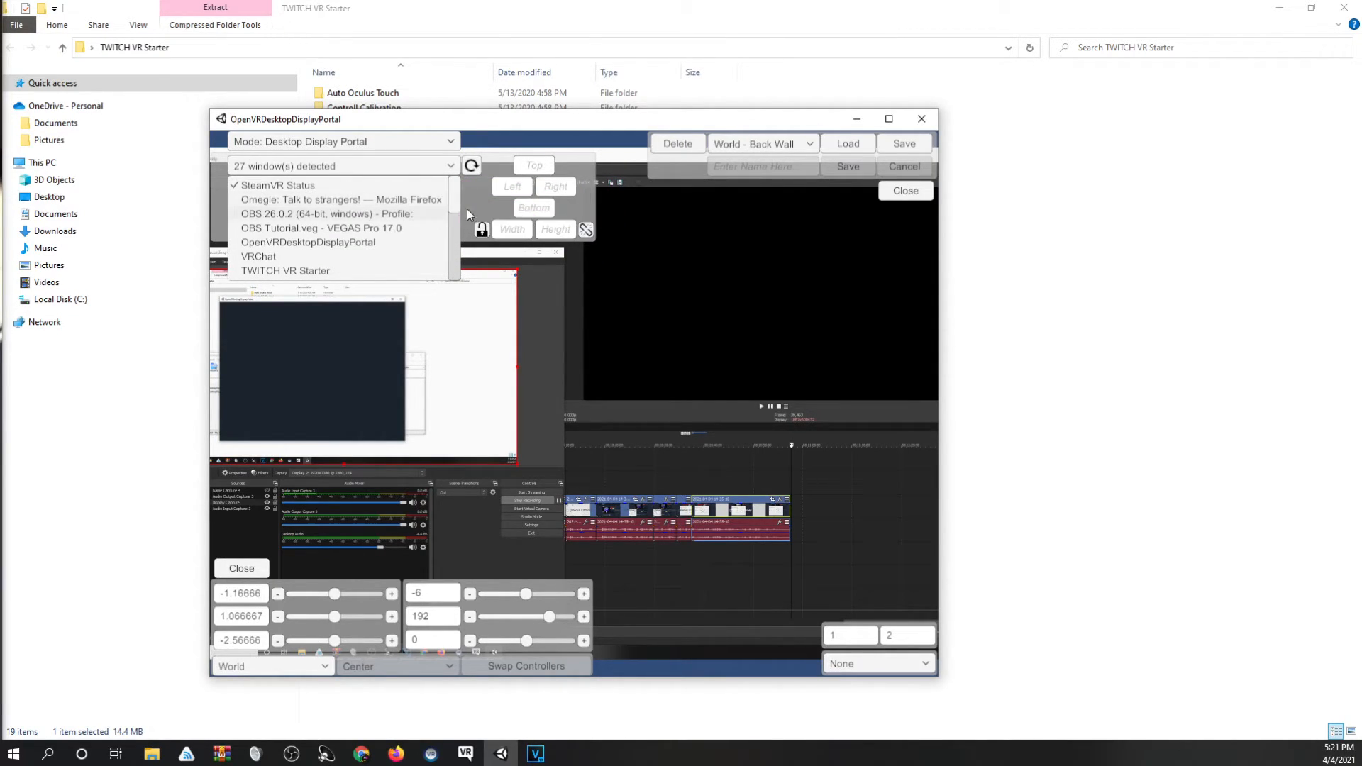
{"action": "scroll", "coordinate": [454, 204], "scroll_direction": "down", "scroll_amount": 1}
{"action": "mouse_move", "coordinate": [454, 204]}
{"action": "left_mouse_down"}
{"action": "mouse_move", "coordinate": [449, 262]}
{"action": "mouse_move", "coordinate": [458, 202]}
{"action": "left_mouse_up"}
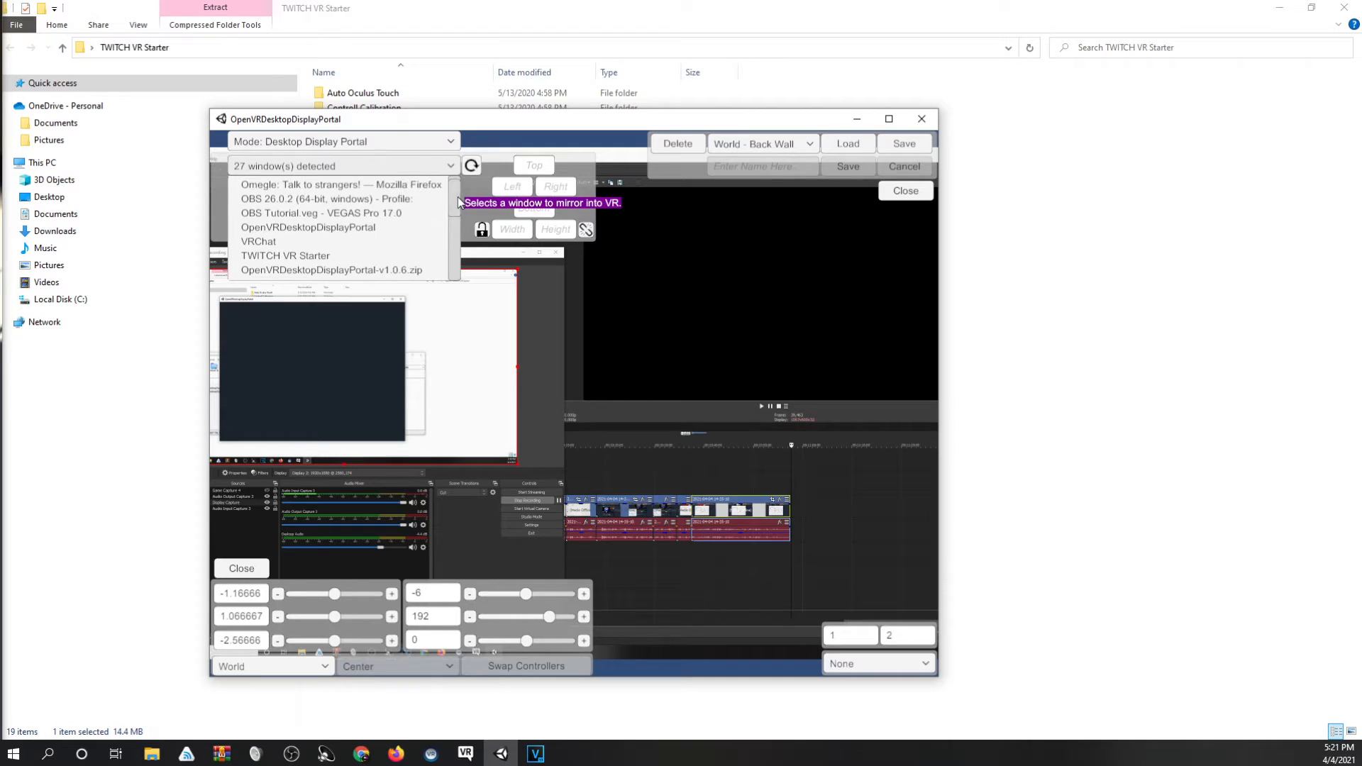
{"action": "left_click", "coordinate": [298, 184]}
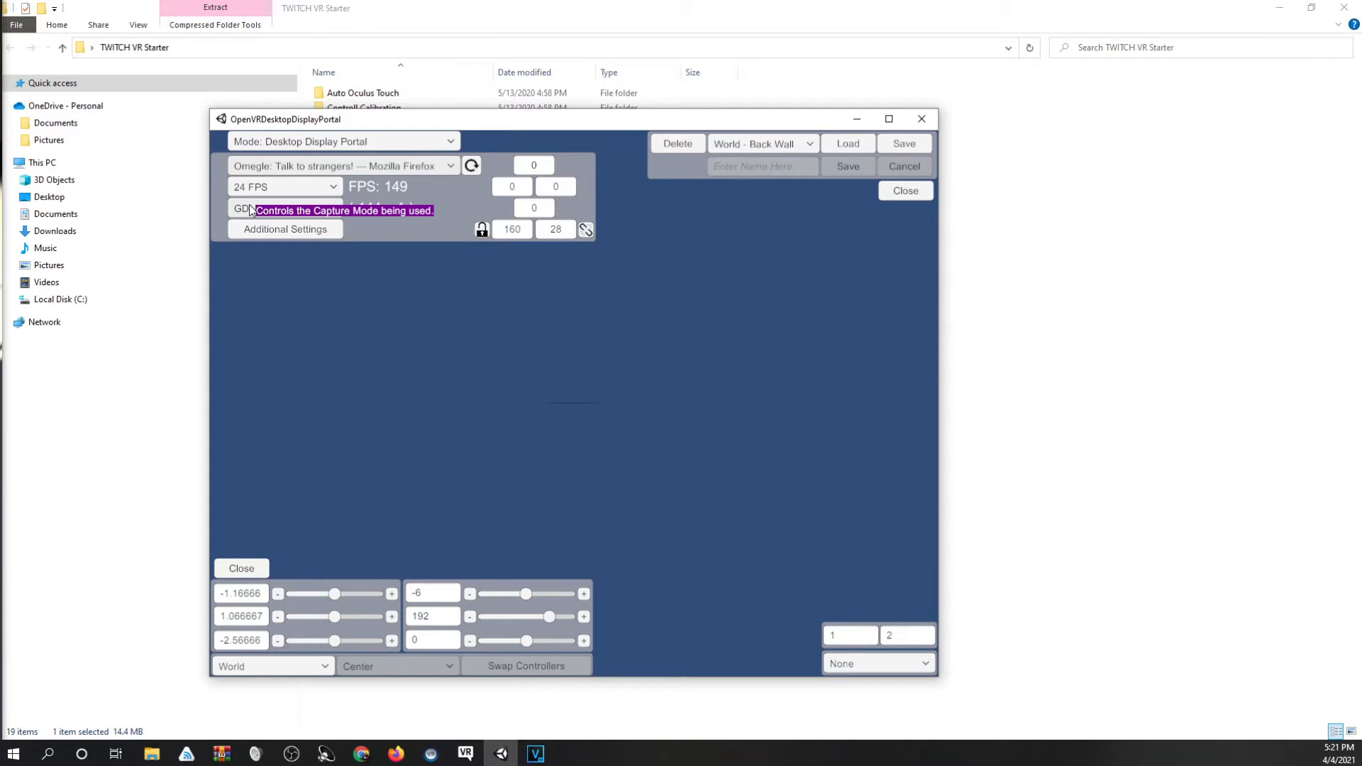
Set the capture mode to GDI Indirect, keeping the Omegle Firefox window as the mirrored window.
{"action": "left_click", "coordinate": [331, 212]}
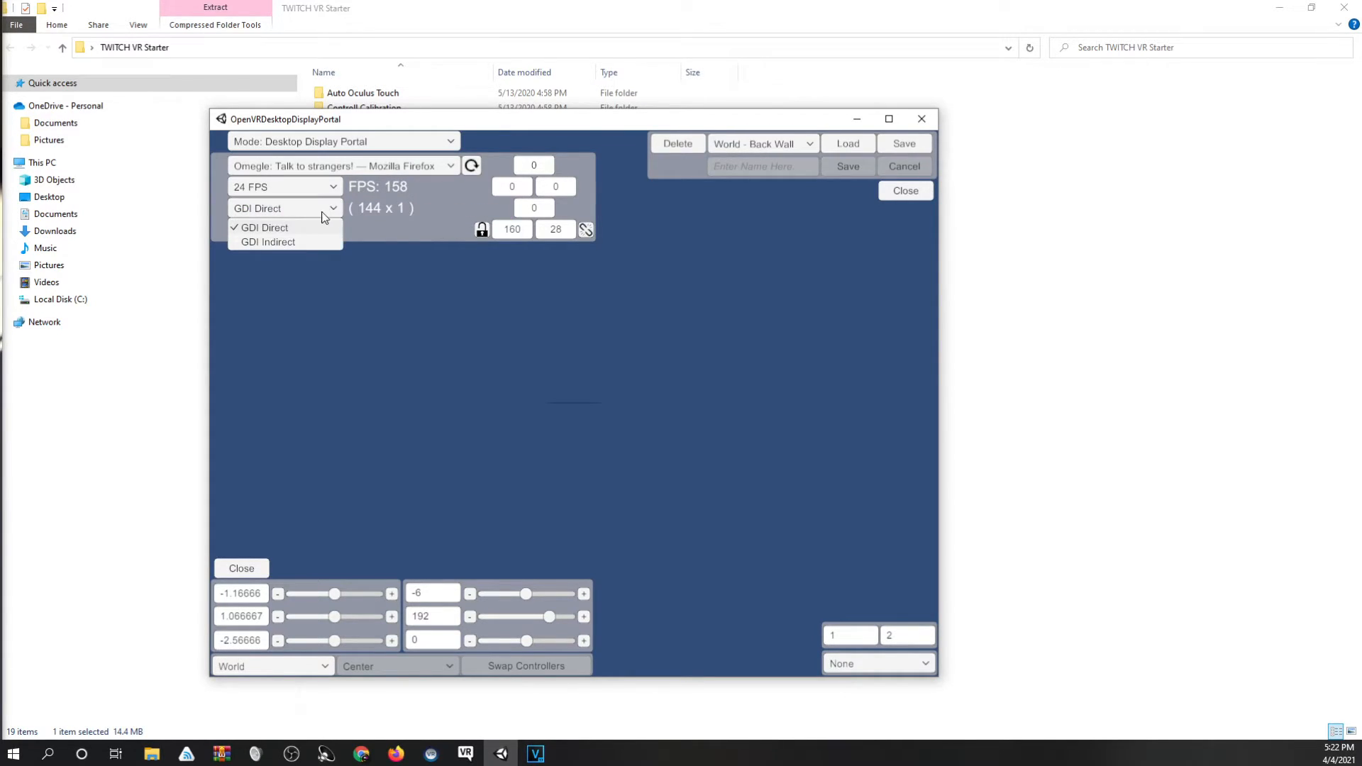
{"action": "left_click", "coordinate": [270, 241]}
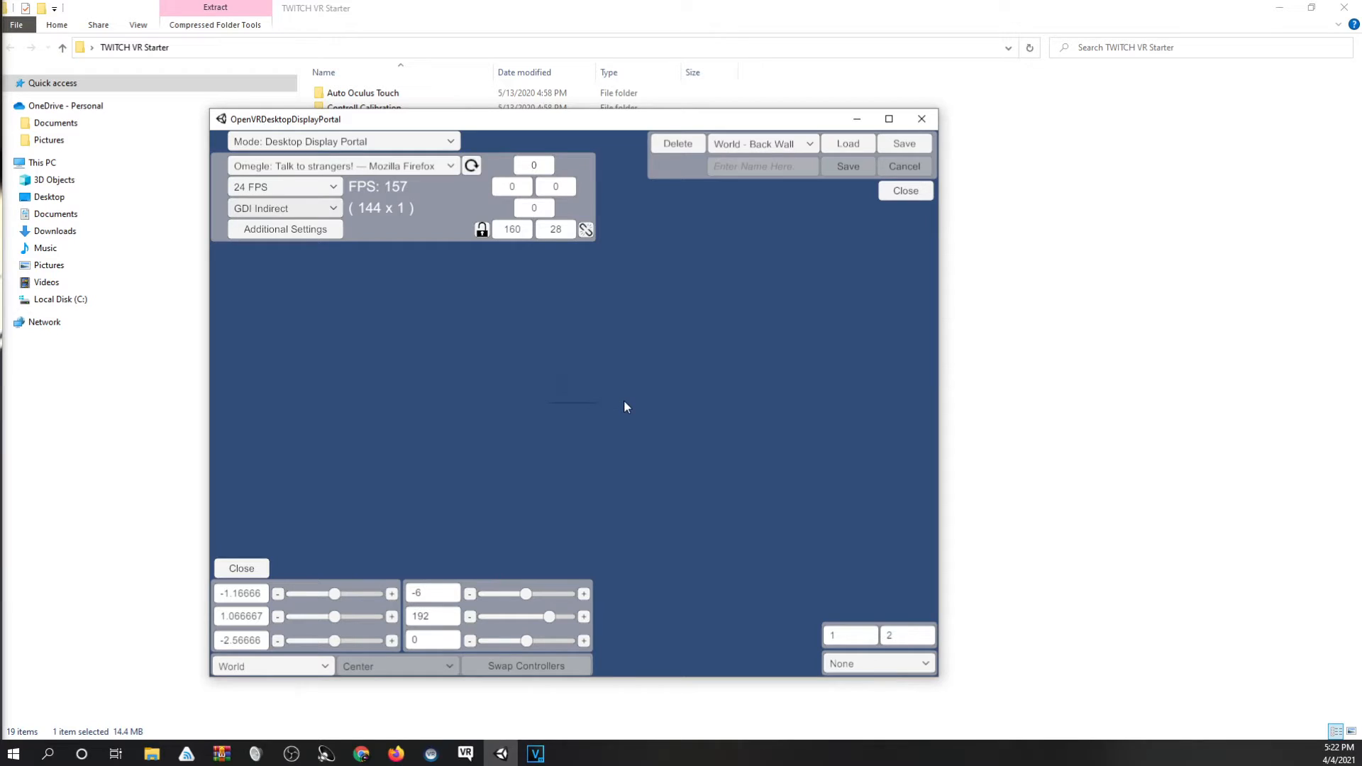
{"action": "left_click", "coordinate": [453, 164]}
{"action": "left_click", "coordinate": [439, 171]}
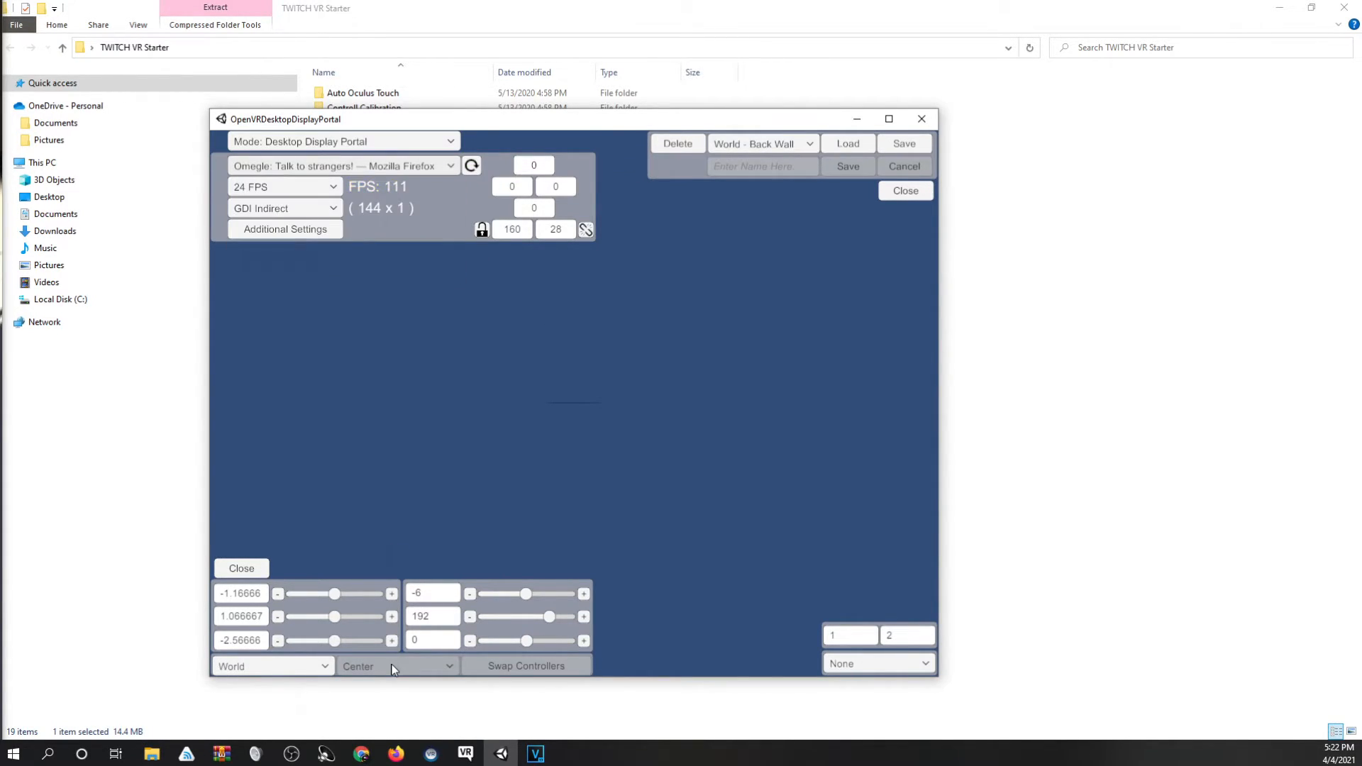
Restore the Firefox Omegle window, take it out of full-screen size, shrink it and move it clear of the portal window.
{"action": "mouse_move", "coordinate": [396, 750]}
{"action": "left_click", "coordinate": [395, 753]}
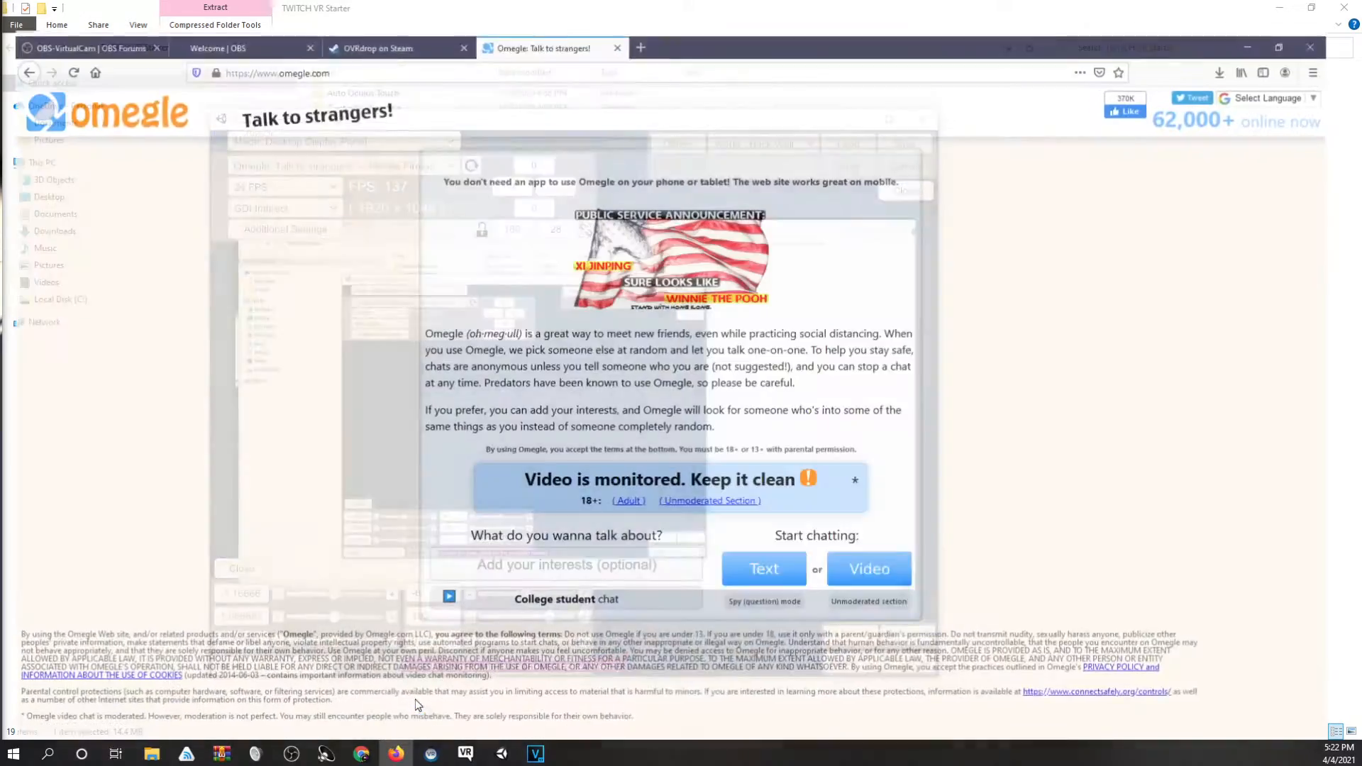
{"action": "left_click_drag", "start_coordinate": [846, 18], "coordinate": [784, 119]}
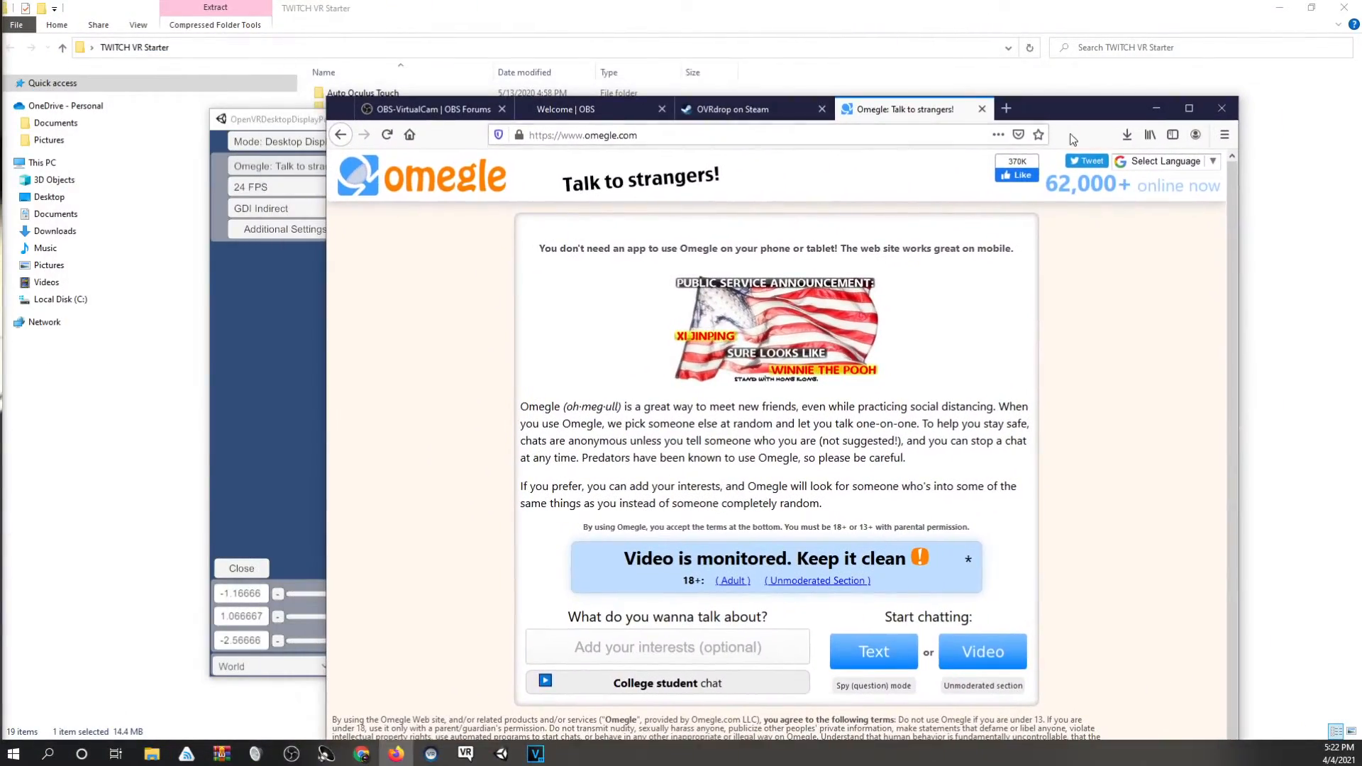
{"action": "left_click_drag", "start_coordinate": [1080, 113], "coordinate": [1111, 177]}
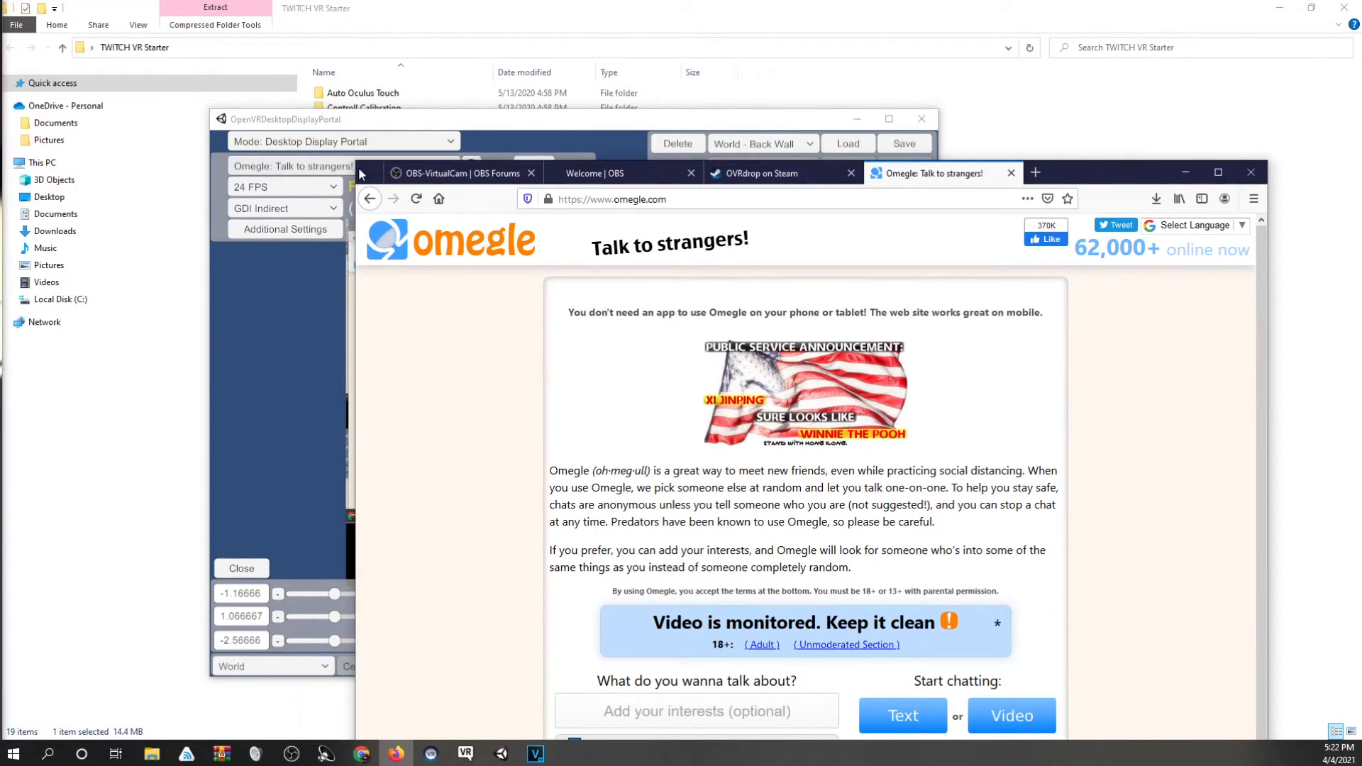
{"action": "left_click_drag", "start_coordinate": [353, 162], "coordinate": [690, 287]}
{"action": "left_click_drag", "start_coordinate": [1167, 291], "coordinate": [0, 162]}
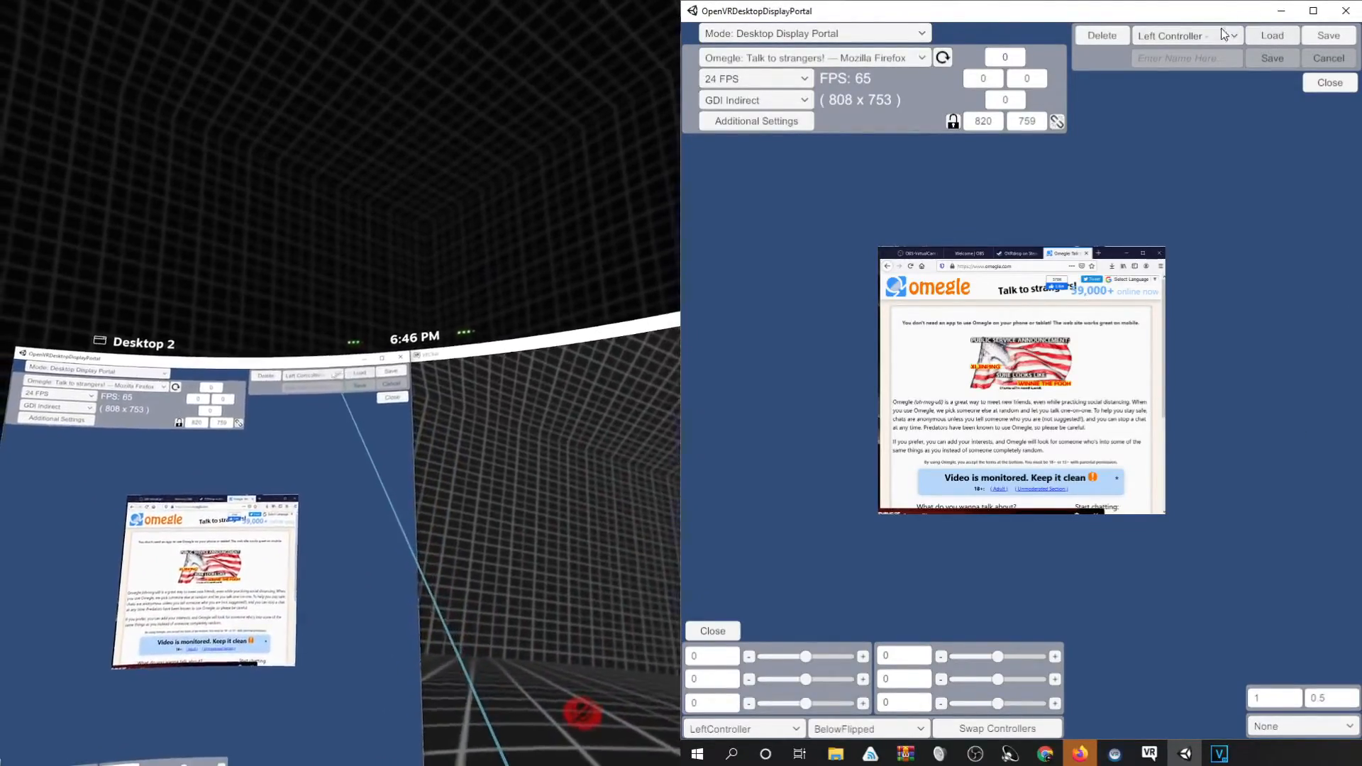
Choose the Left Controller - Back Side profile for the VR overlay.
{"action": "left_click", "coordinate": [1198, 37]}
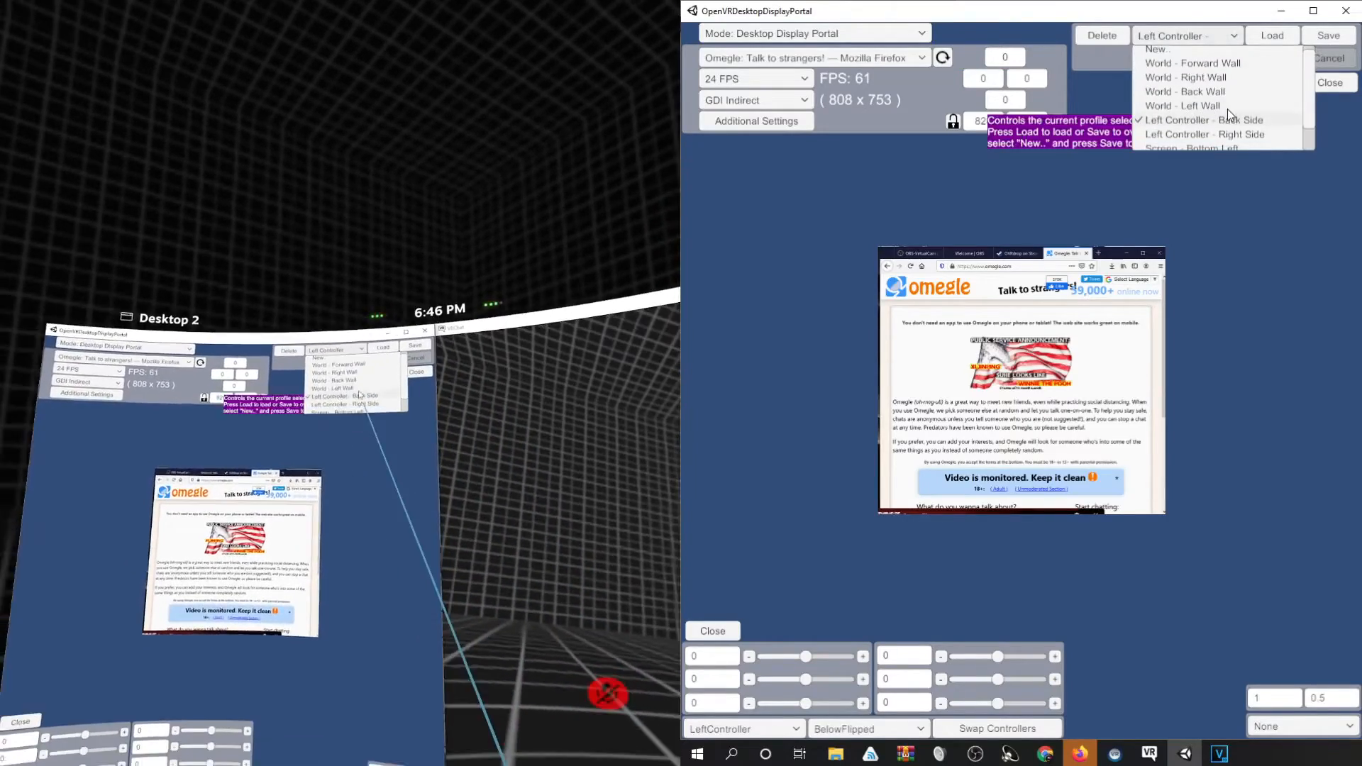
{"action": "scroll", "coordinate": [1249, 112], "scroll_direction": "down", "scroll_amount": 1}
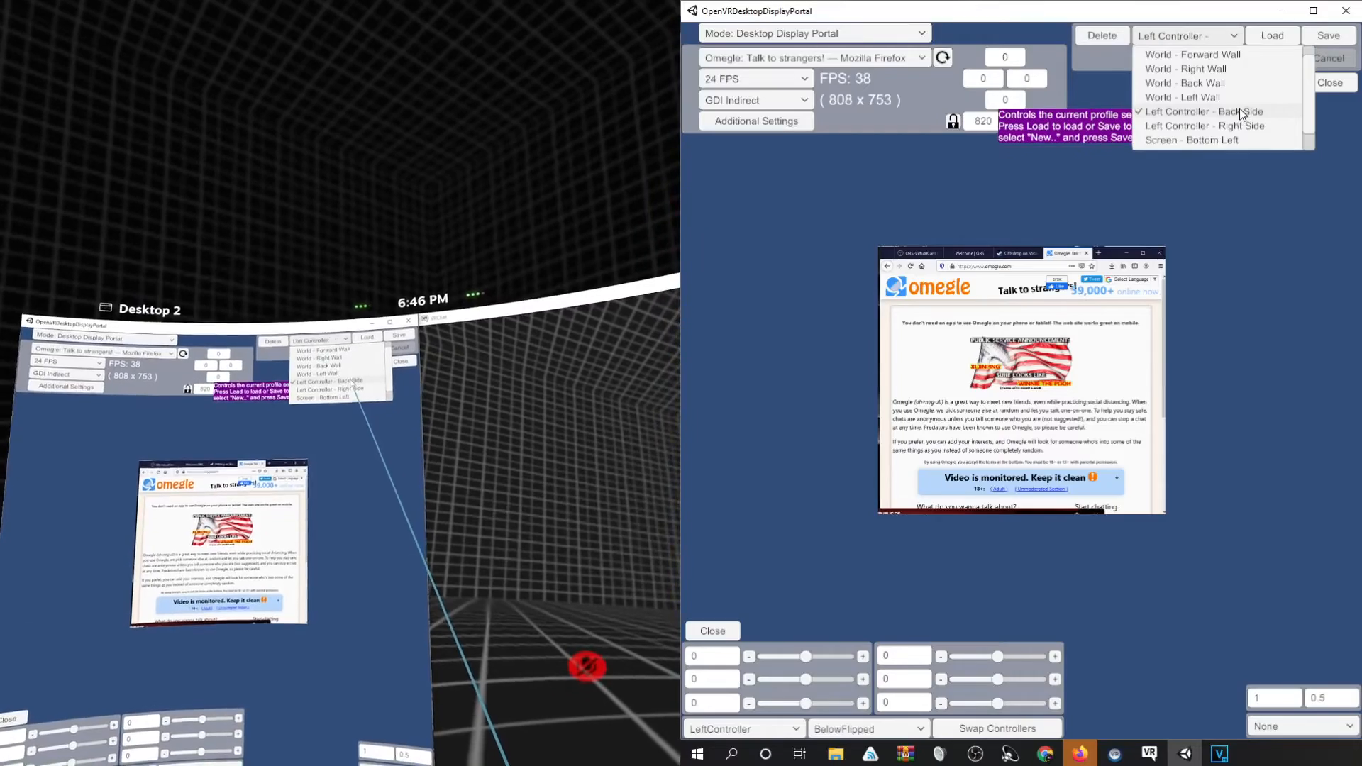
{"action": "left_click", "coordinate": [1240, 109]}
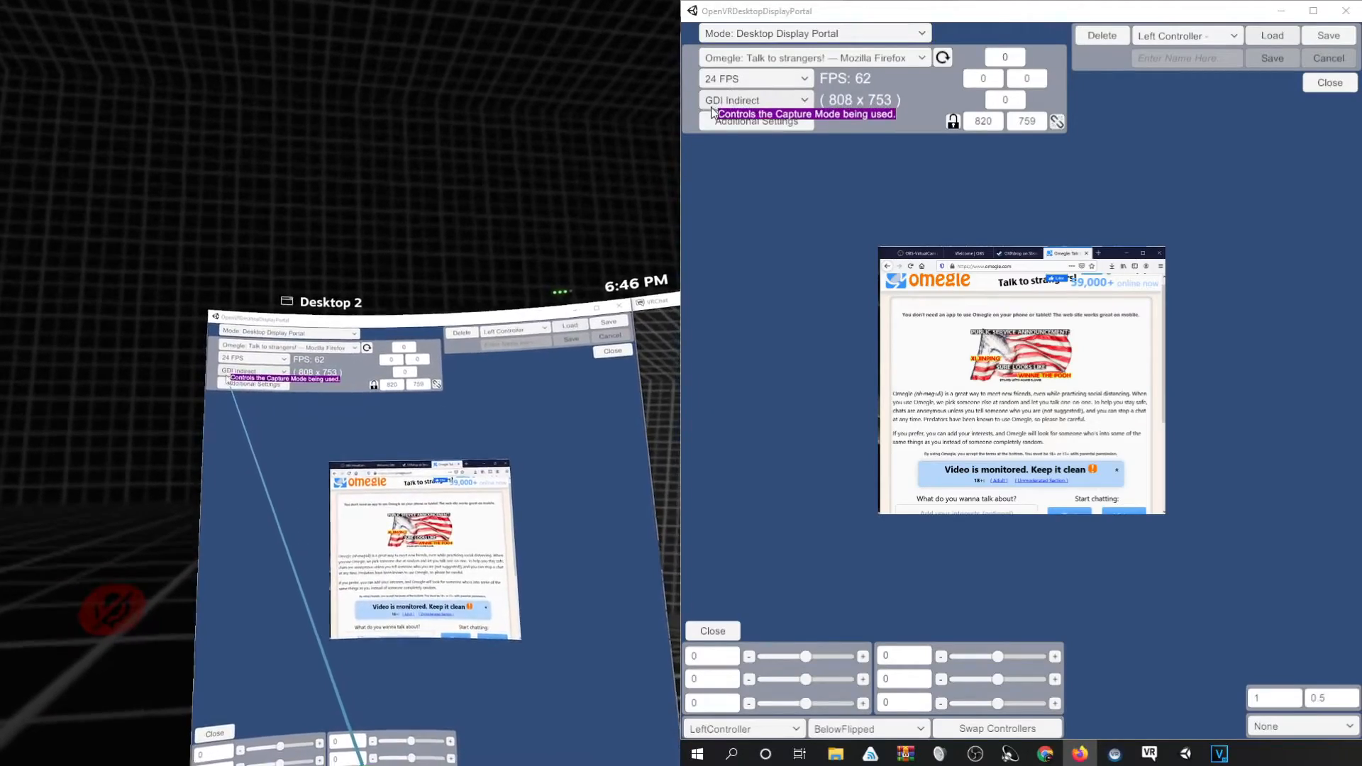
Check the VR Click API choices in Additional Settings, keep SendInput and close the settings.
{"action": "left_click", "coordinate": [752, 121]}
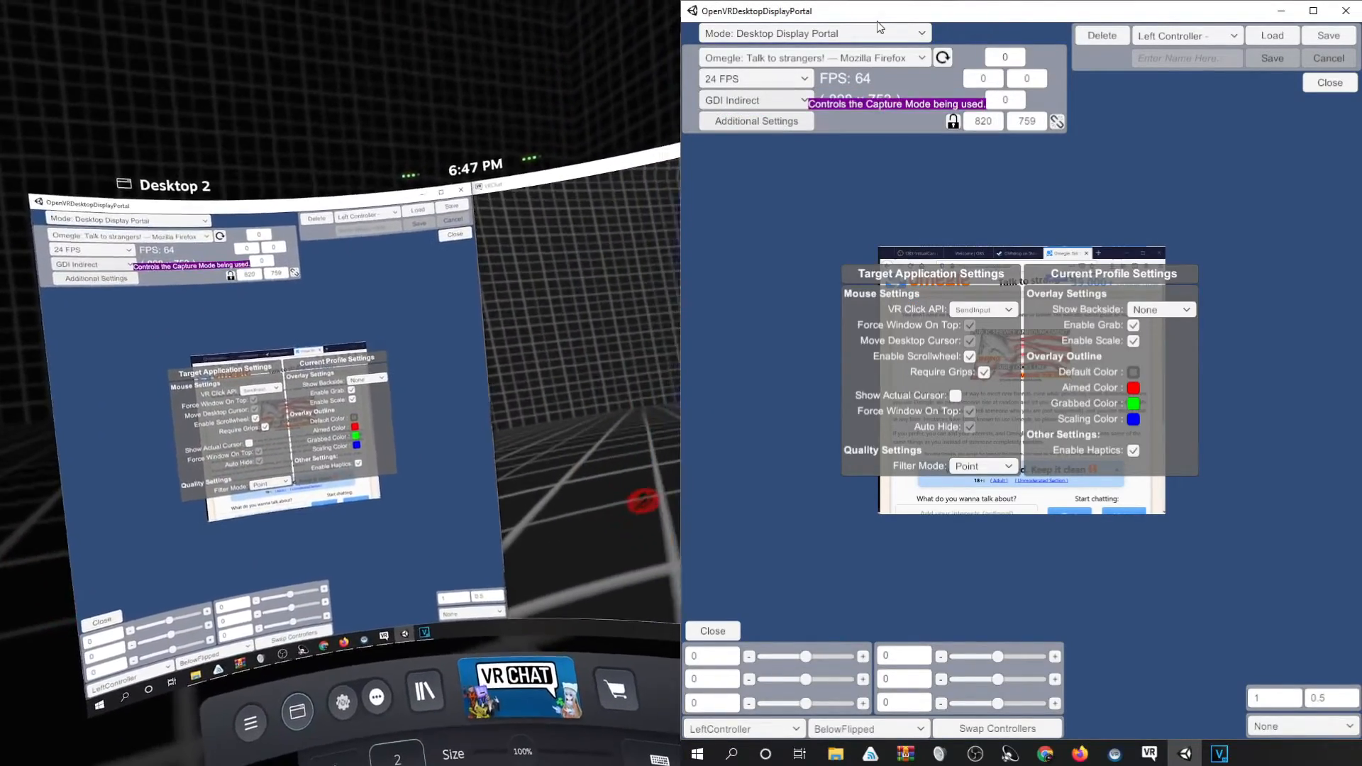
{"action": "left_click", "coordinate": [983, 310]}
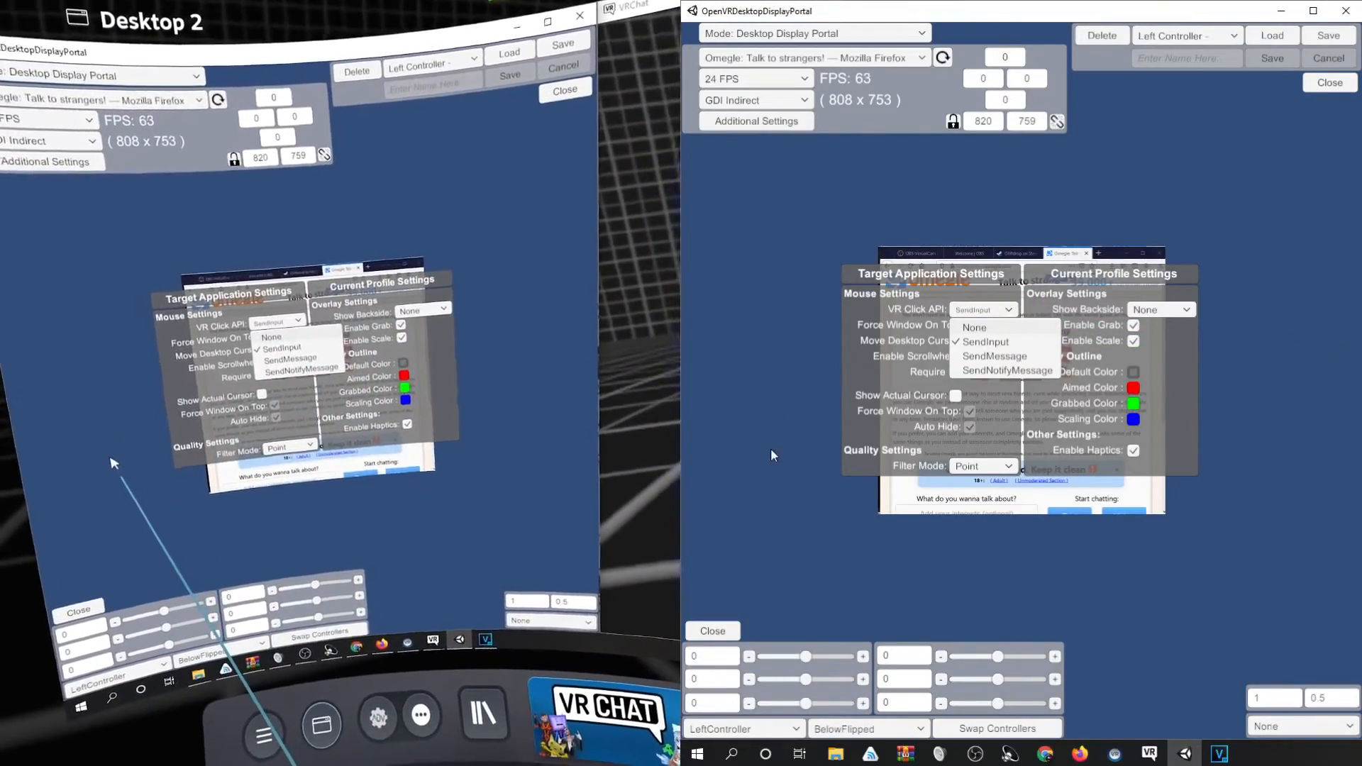
{"action": "left_click", "coordinate": [1236, 275]}
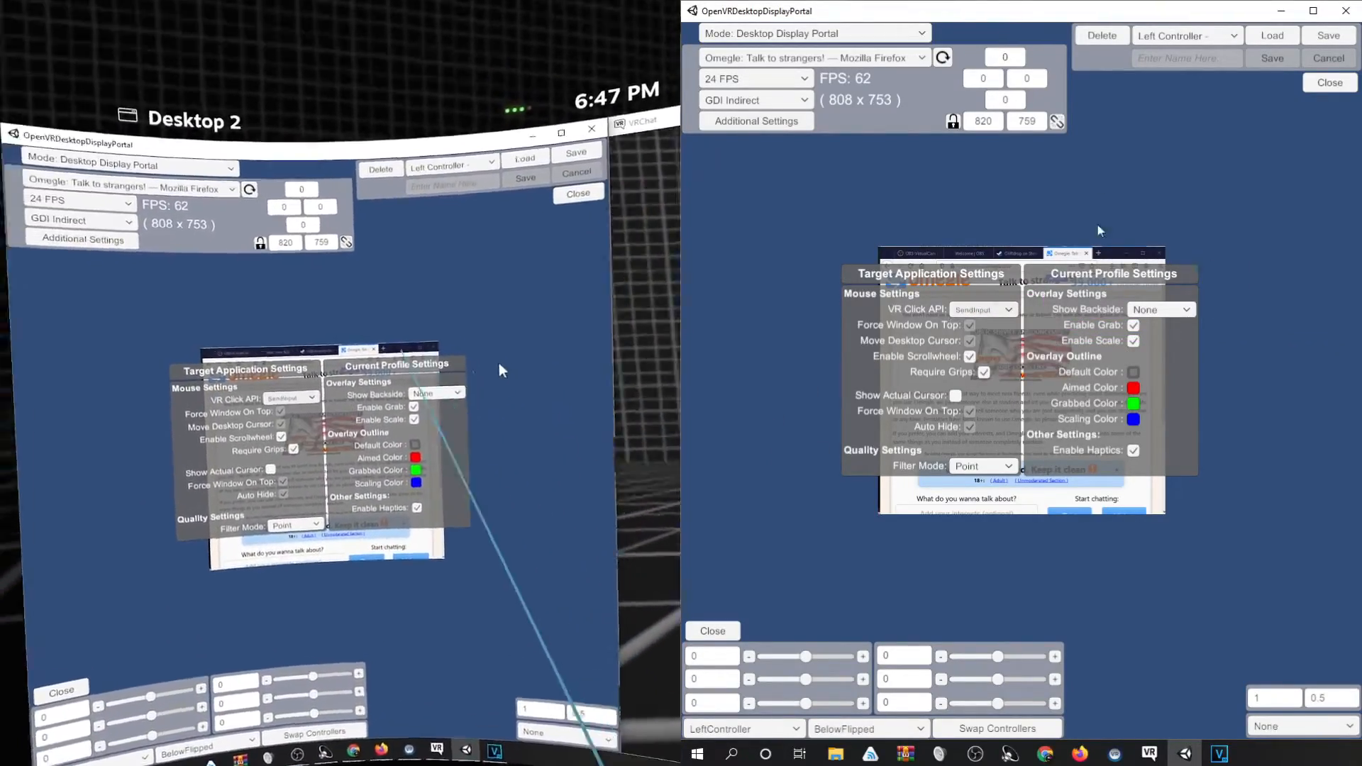
{"action": "left_click", "coordinate": [1095, 222]}
{"action": "left_click", "coordinate": [988, 122]}
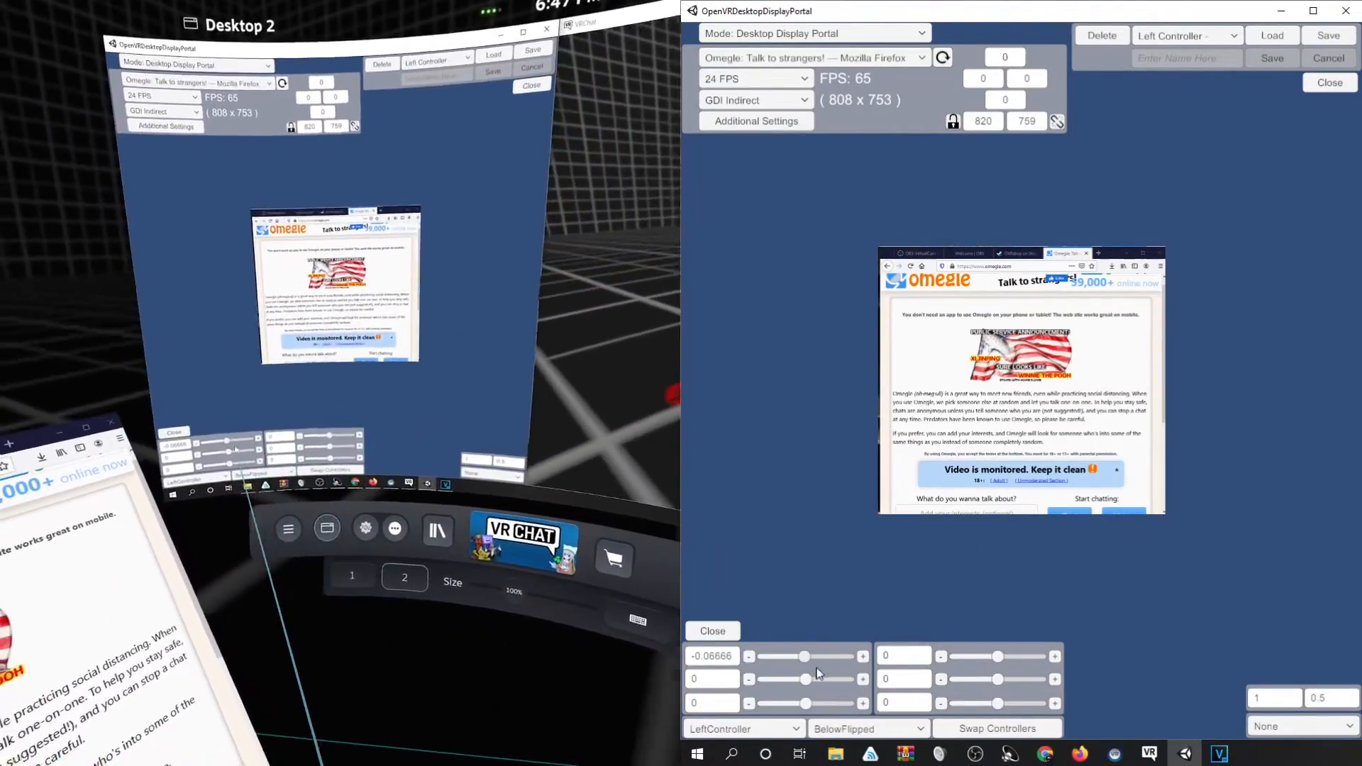
Adjust the VR overlay's position offsets to -0.1, 0.133333 and 0.4, and choose the World - Back Wall profile.
{"action": "left_click_drag", "start_coordinate": [806, 657], "coordinate": [812, 703]}
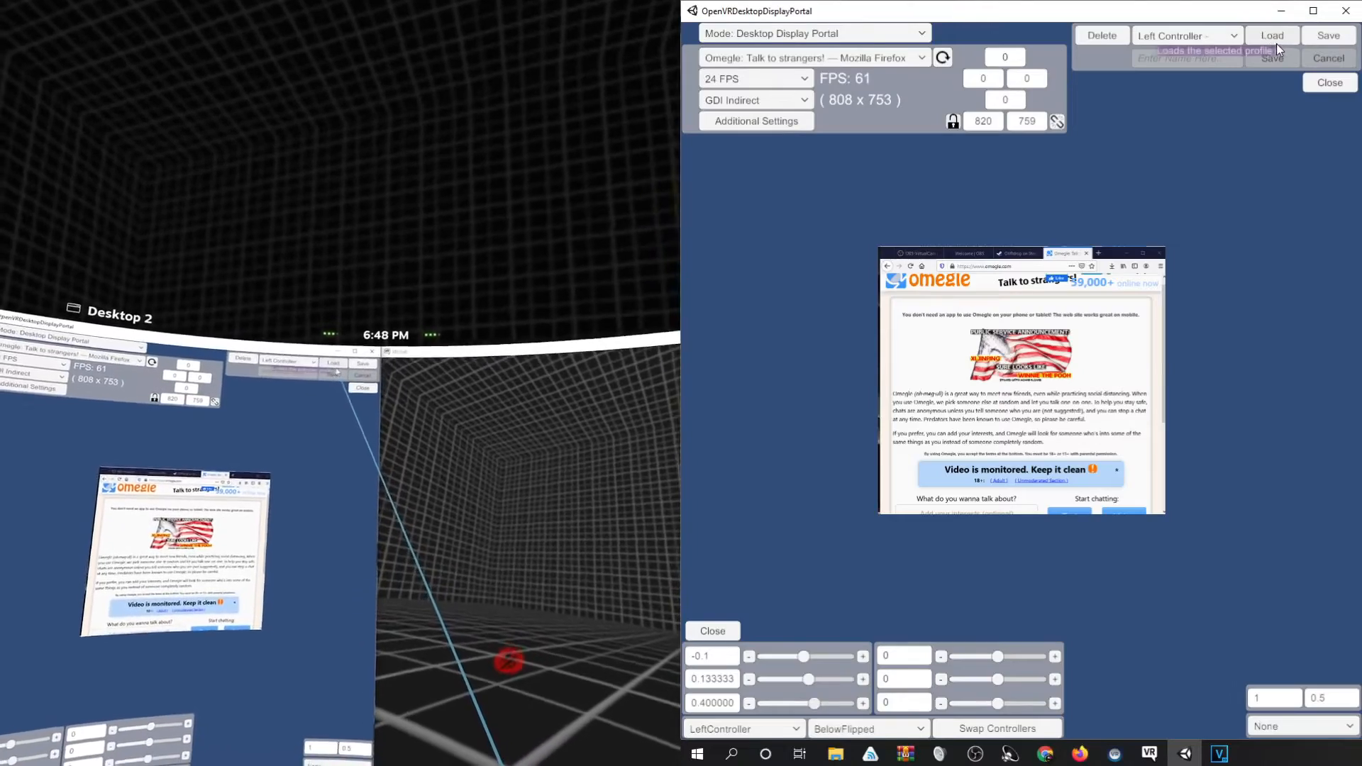
{"action": "left_click", "coordinate": [1240, 35]}
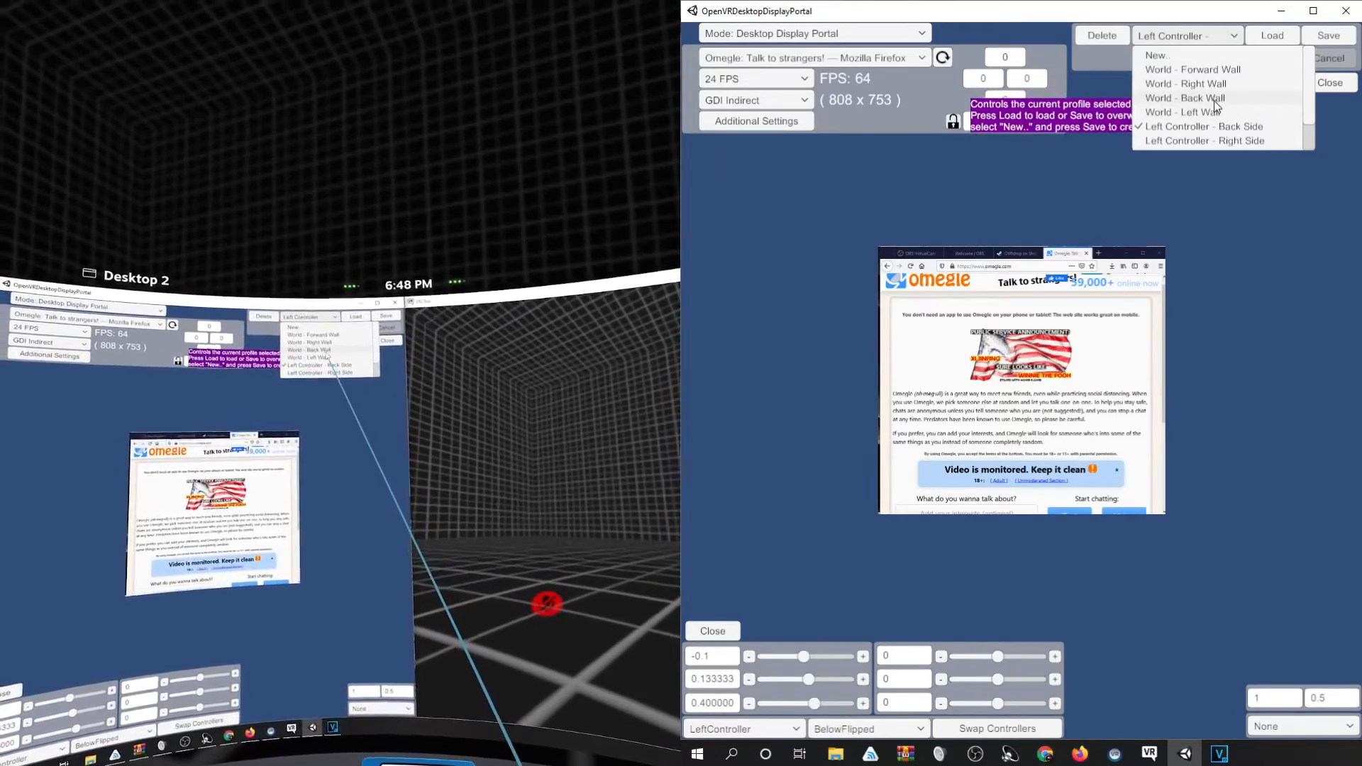
{"action": "left_click", "coordinate": [1215, 99]}
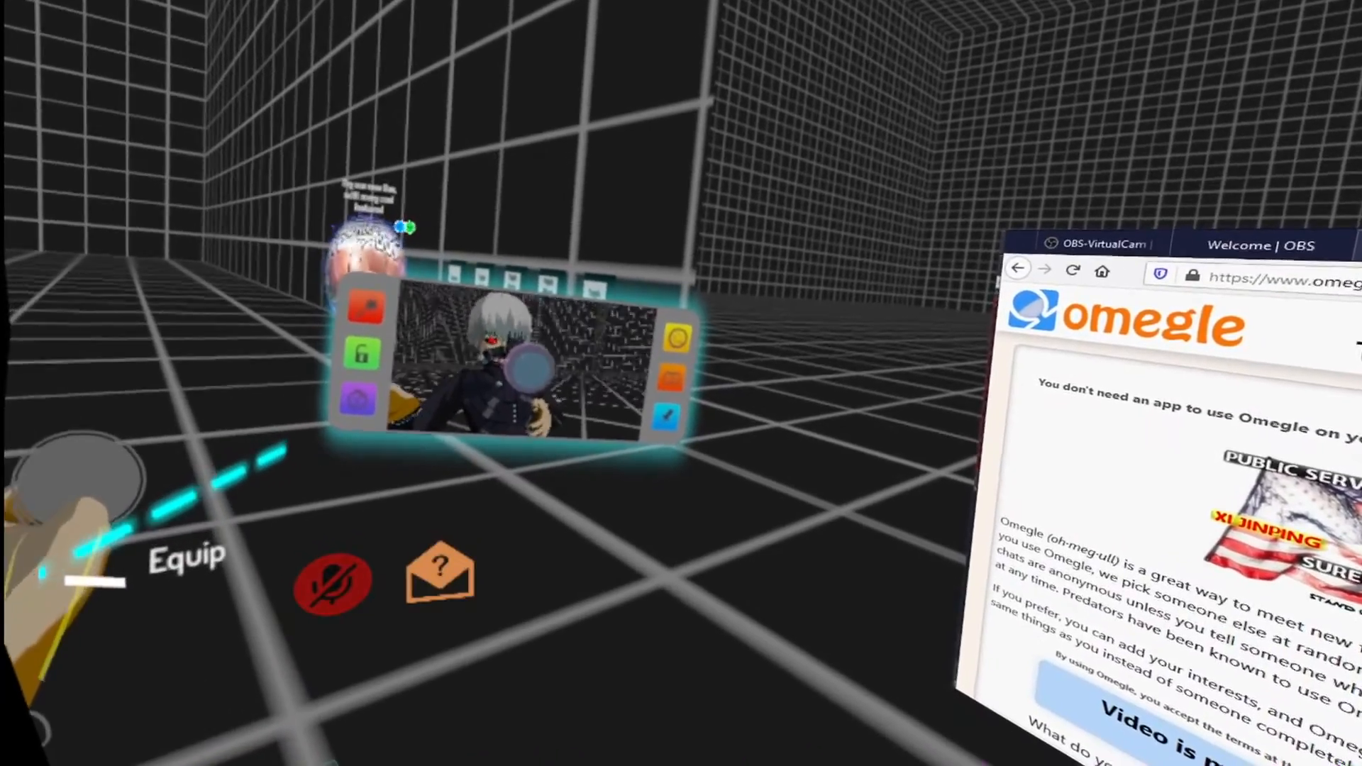
Switch to VRChat and select the Stream Camera from its in-game camera options.
{"action": "key", "text": "Escape"}
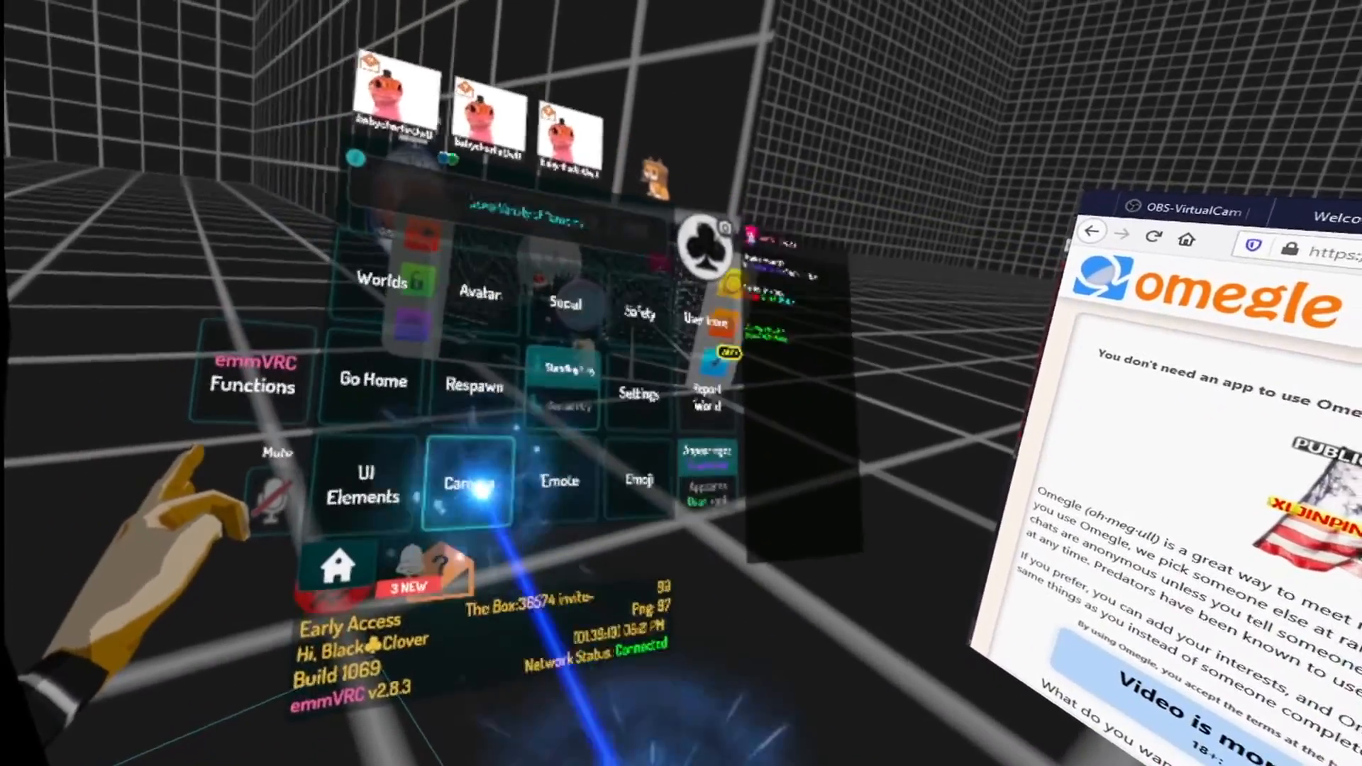
{"action": "left_click", "coordinate": [471, 488]}
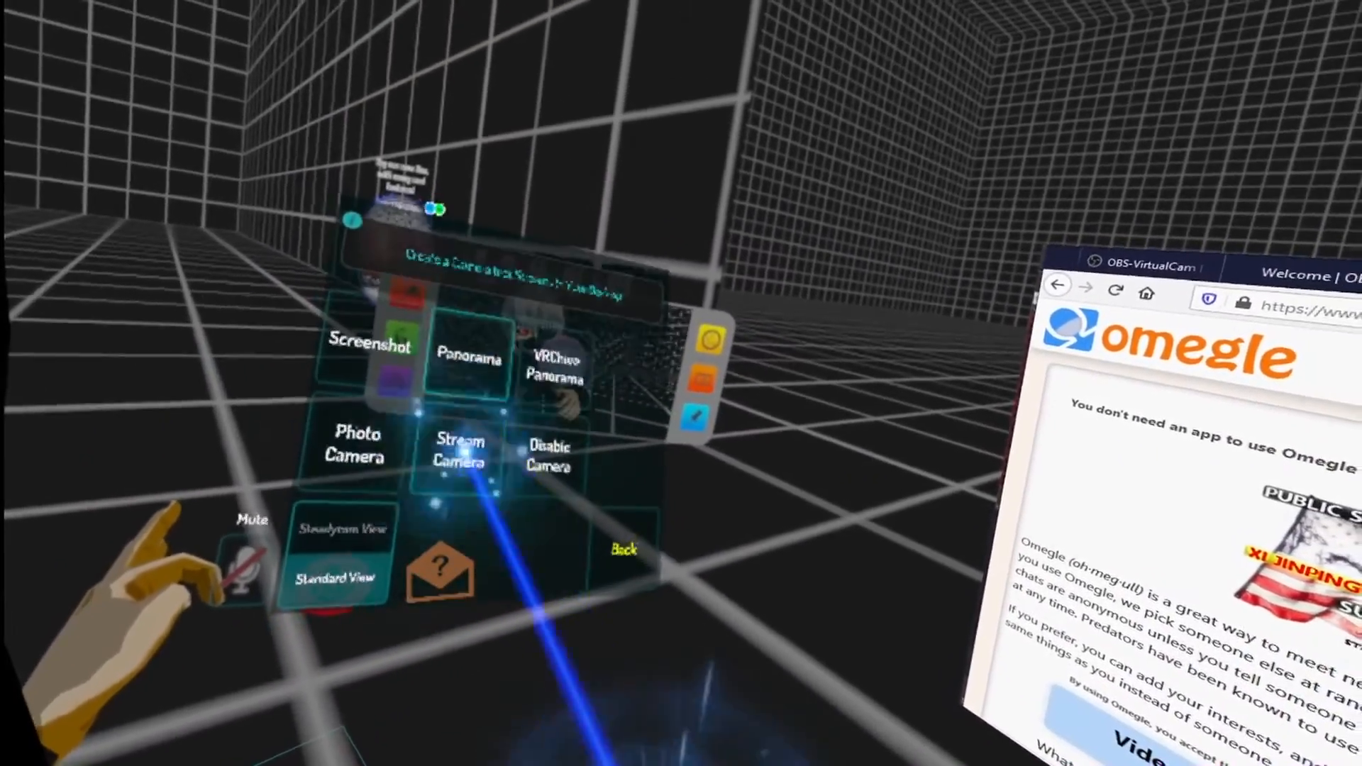
{"action": "left_click", "coordinate": [460, 454]}
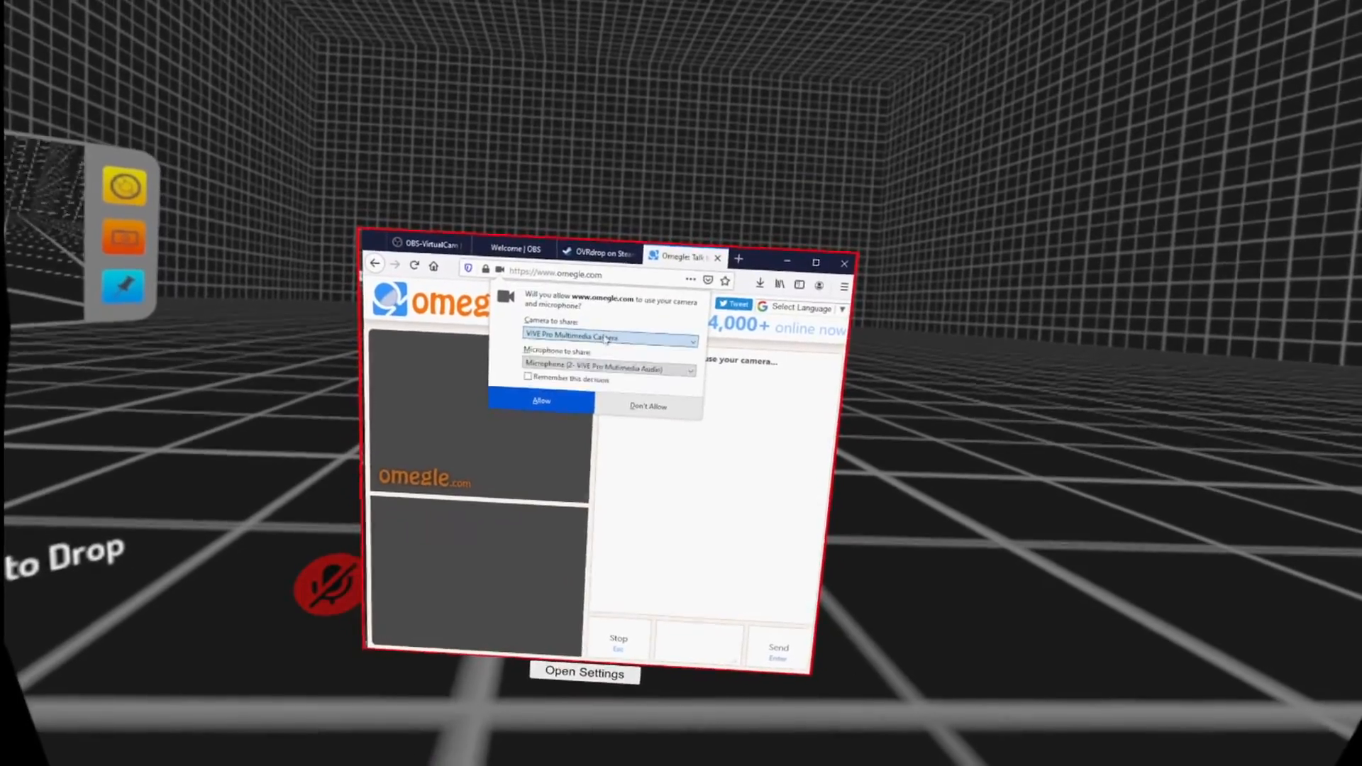
Choose the virtual camera as the camera to share with Omegle and allow the access.
{"action": "left_click", "coordinate": [610, 337]}
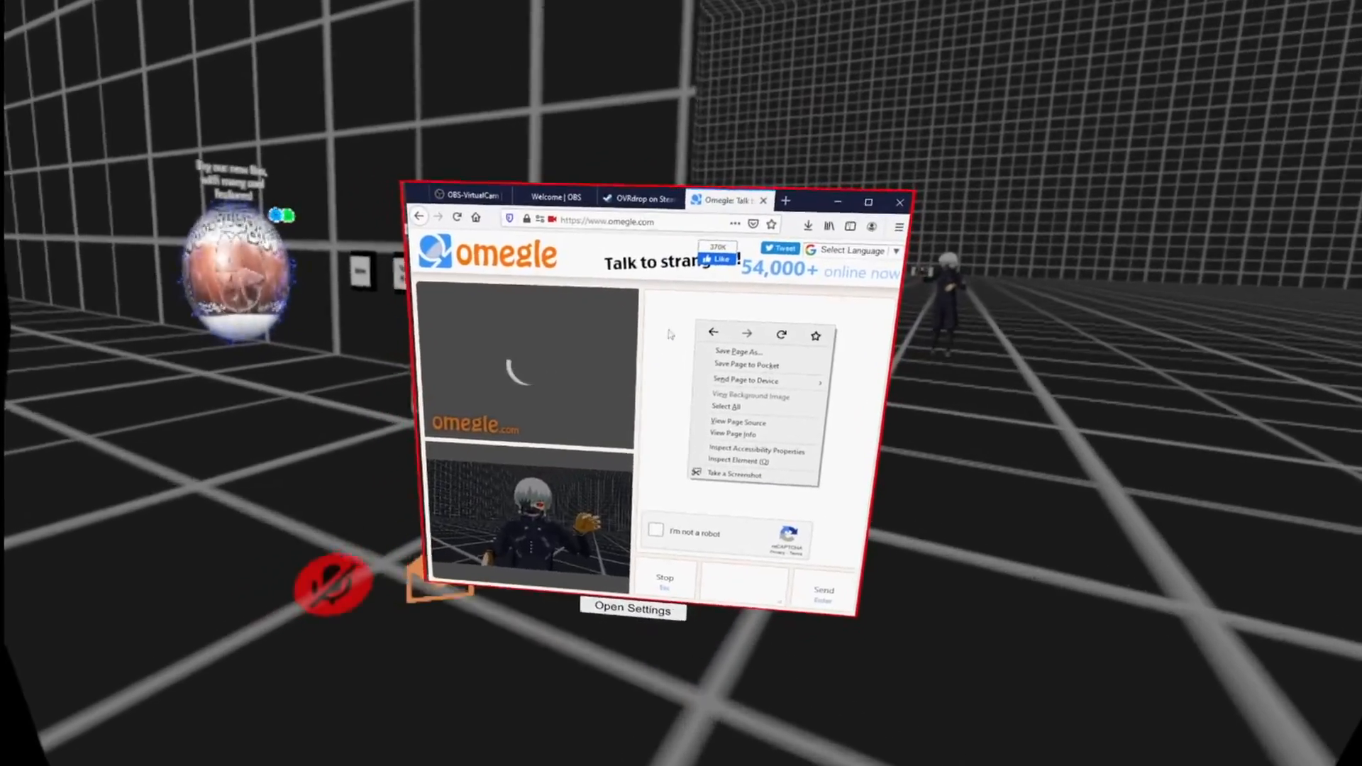
{"action": "right_click", "coordinate": [648, 355]}
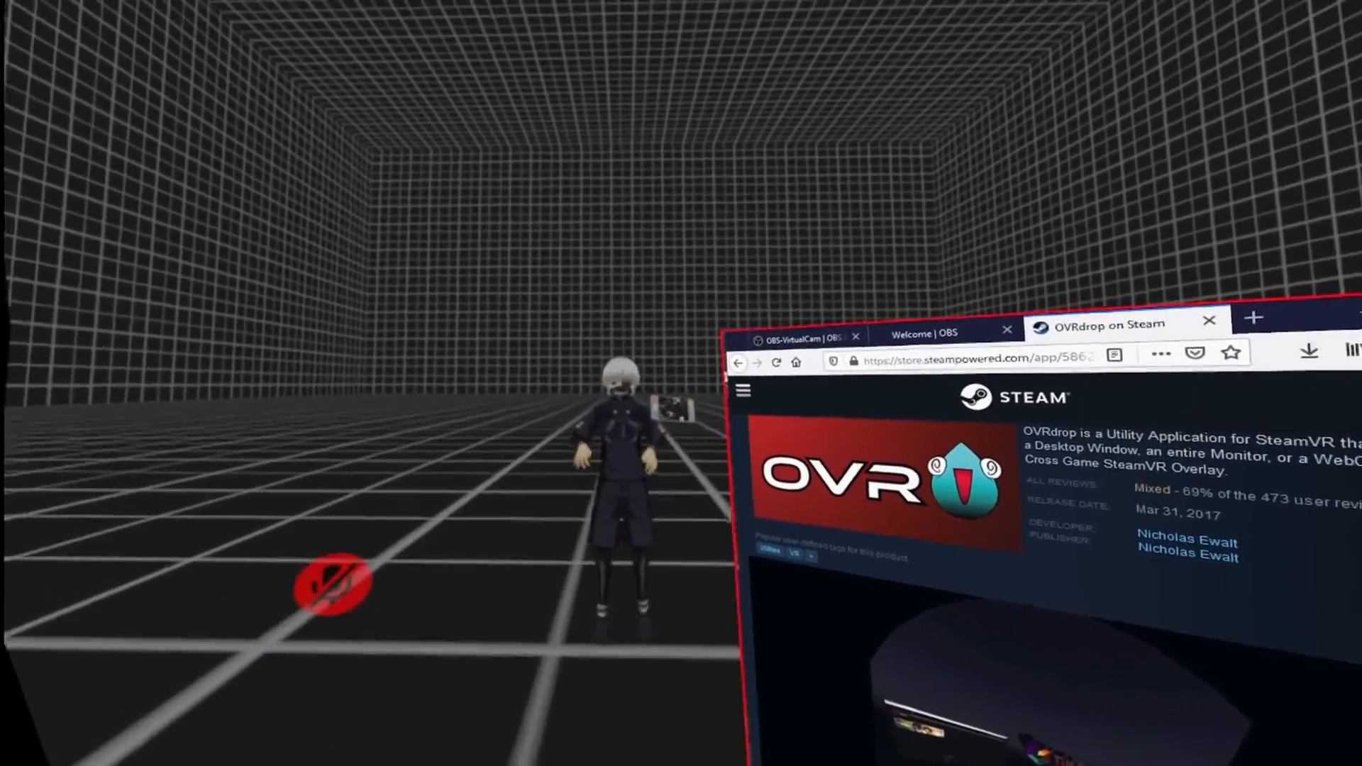
{"action": "right_click", "coordinate": [1296, 642]}
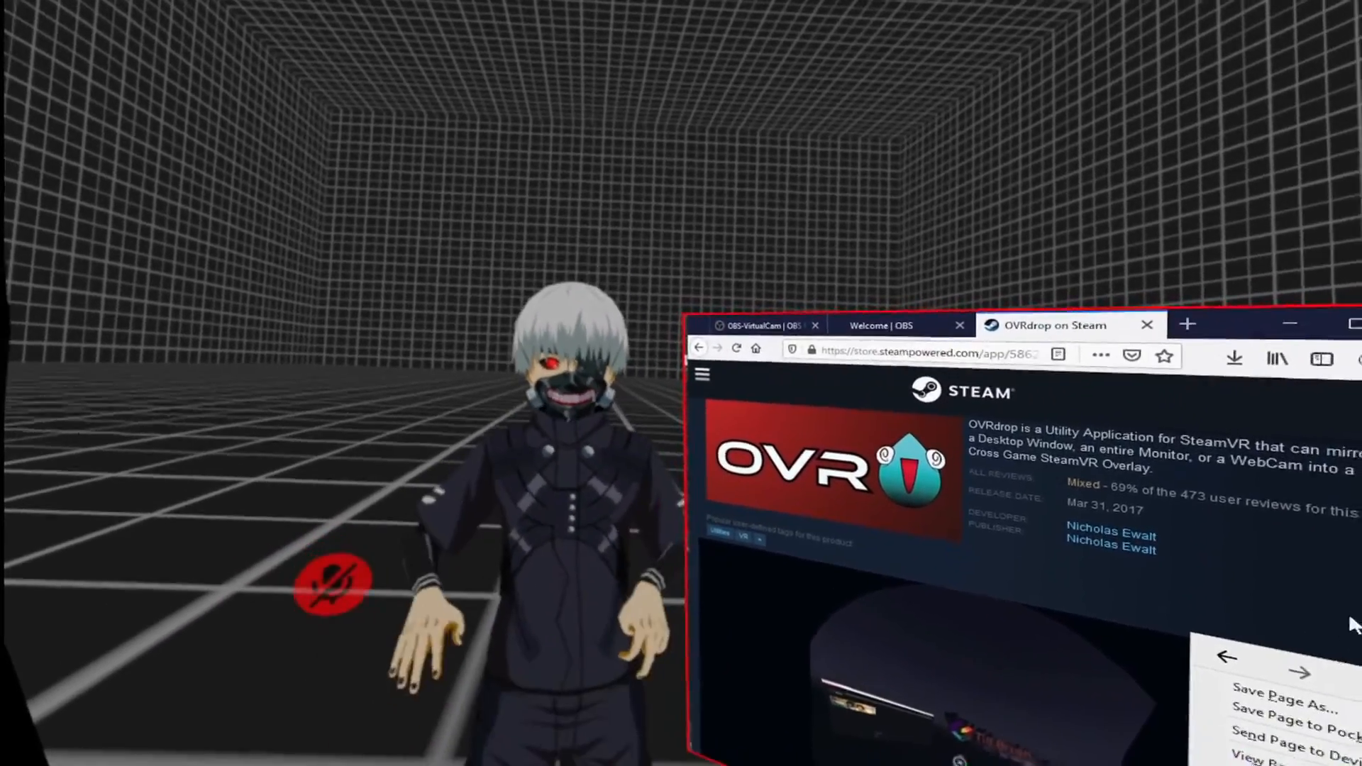